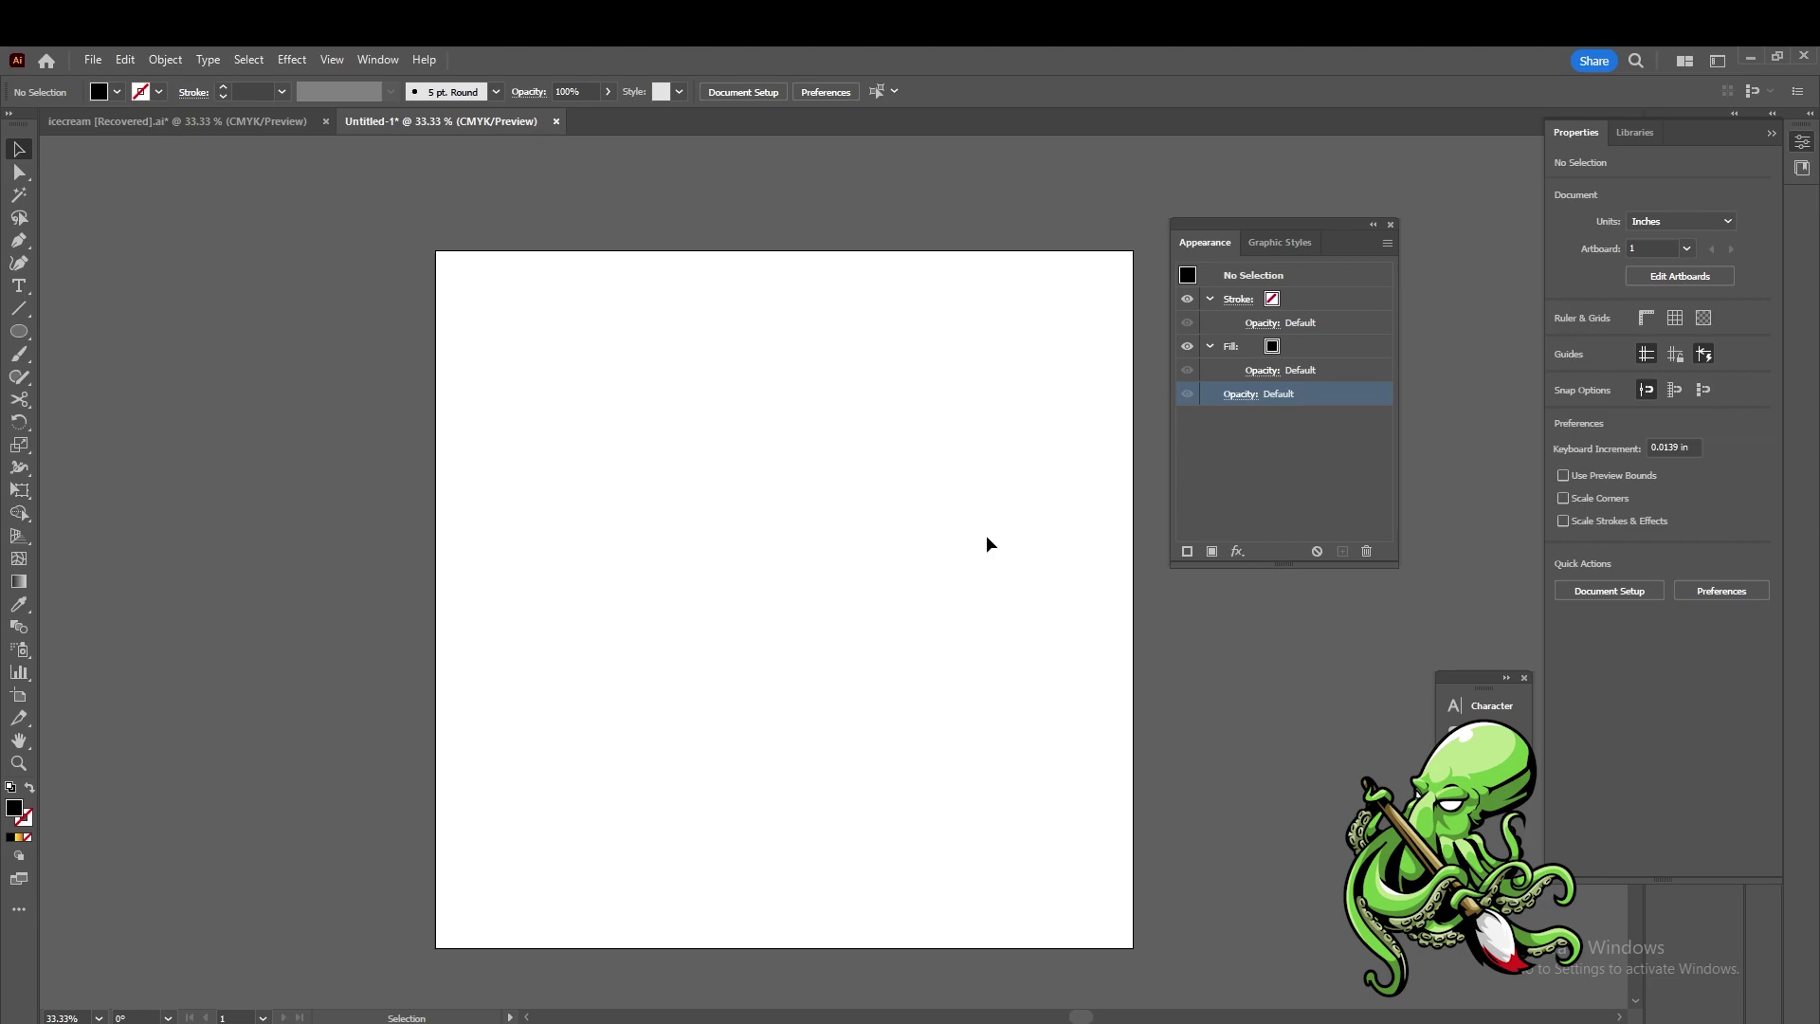
- Draw a rectangle on the left side of the artboard with the Rectangle tool
key(t)
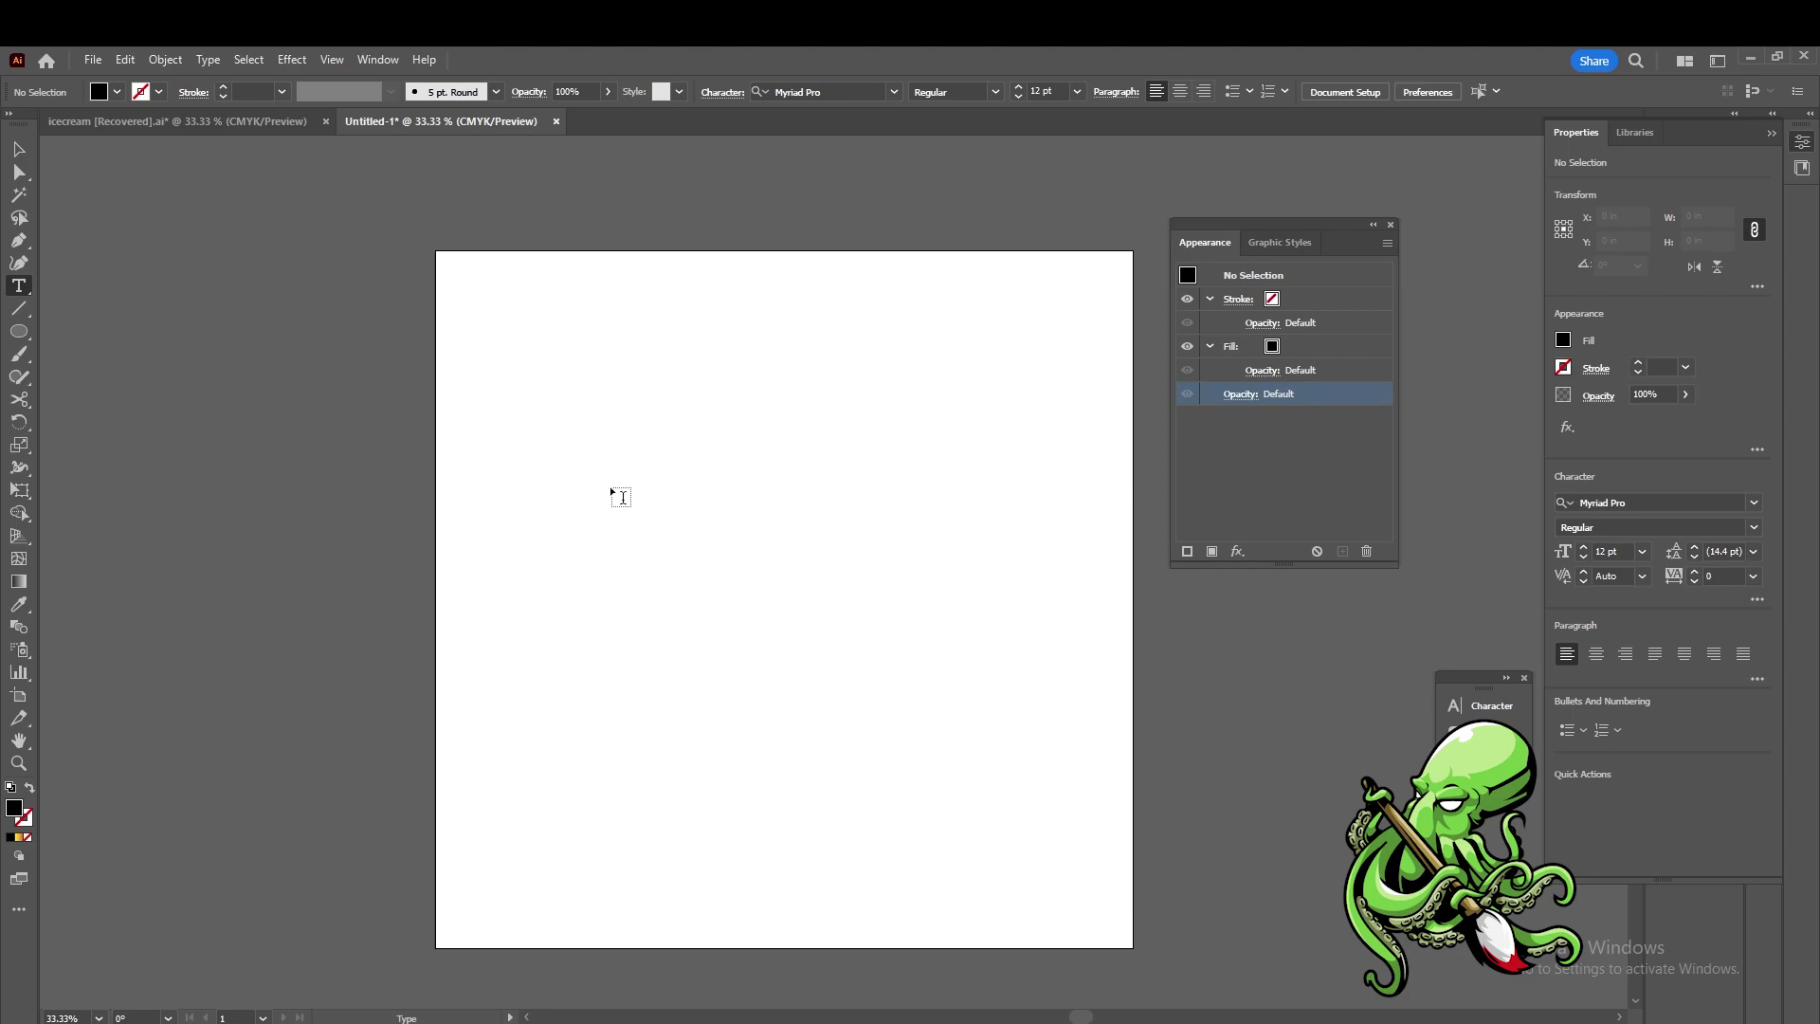
scroll(662, 609, up, 1)
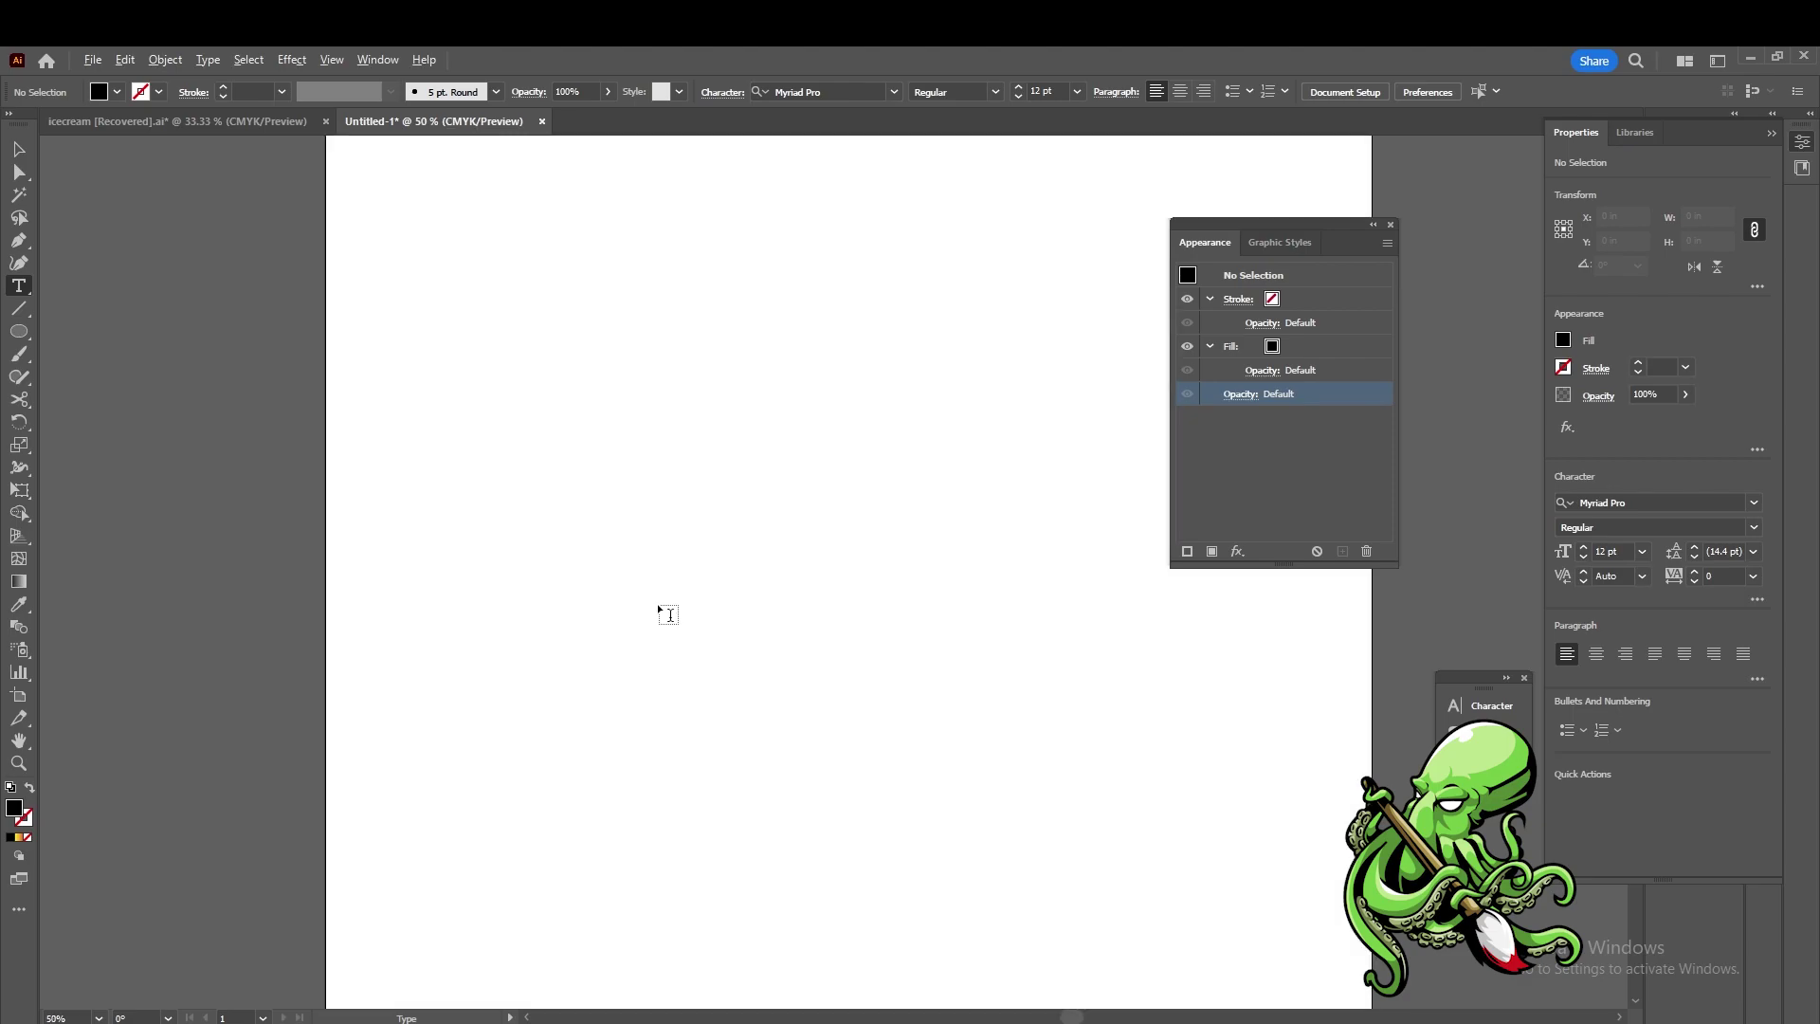
scroll(663, 617, down, 1)
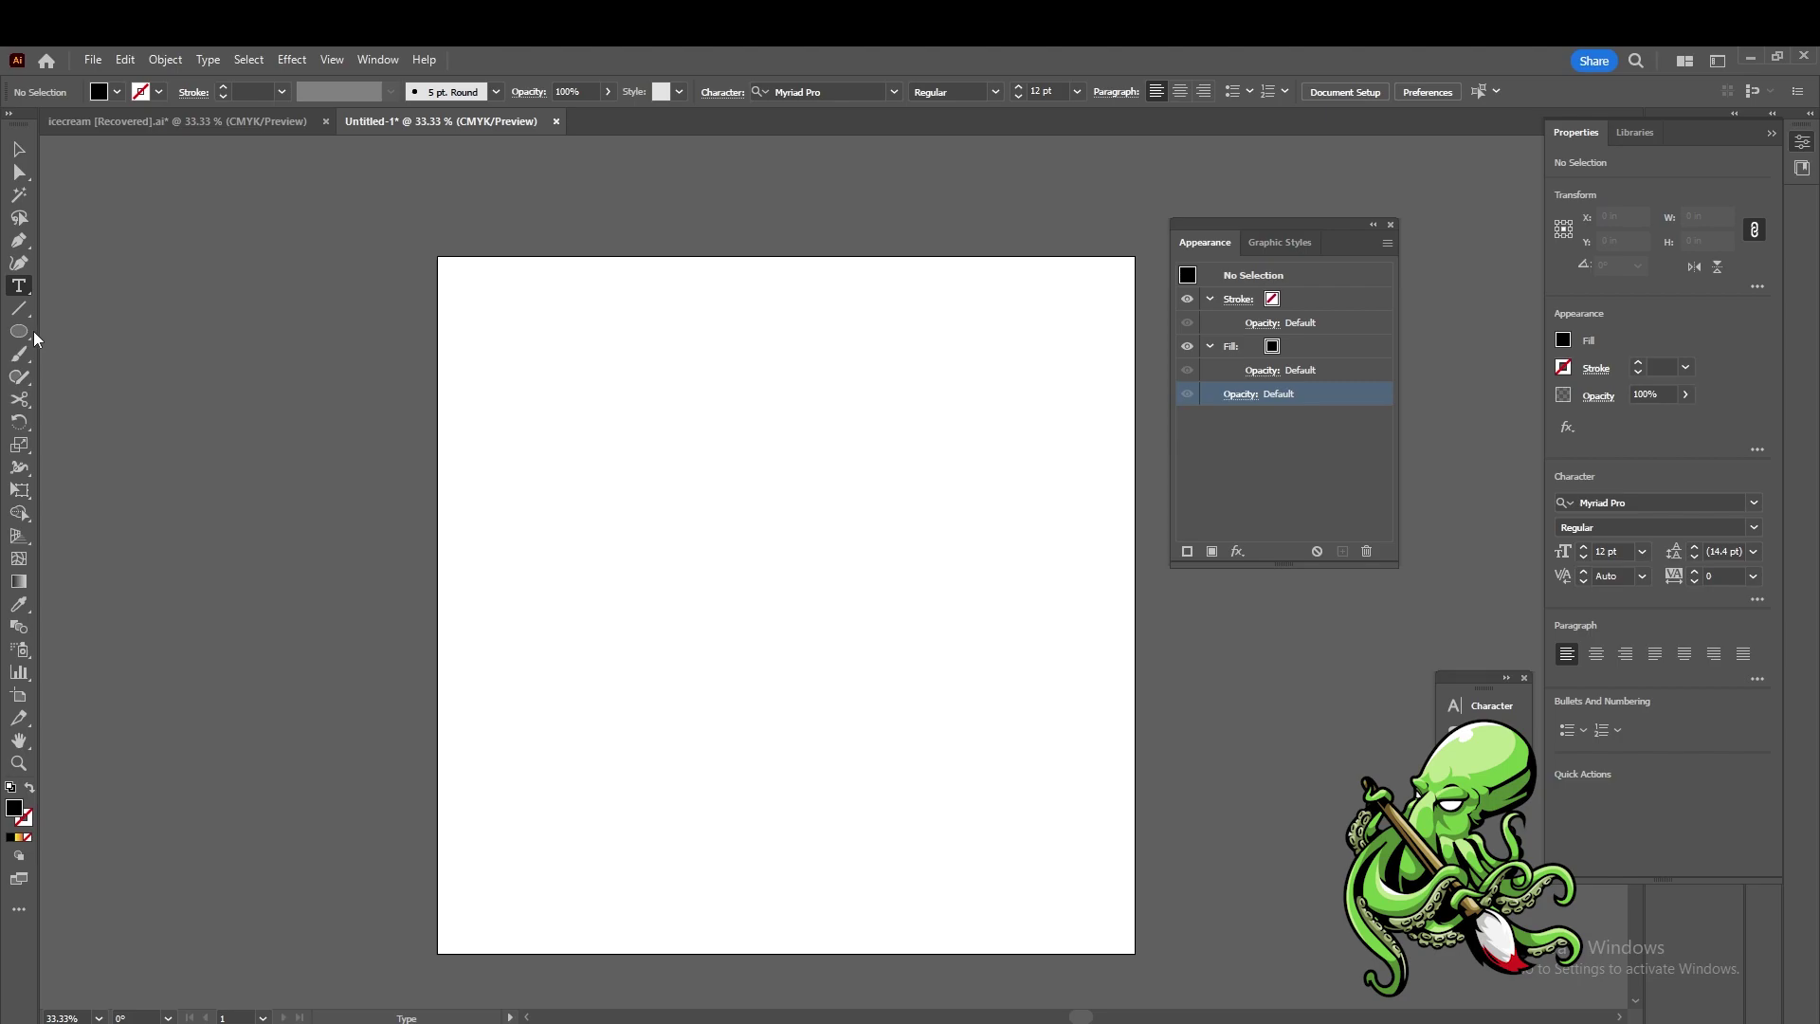
click(16, 582)
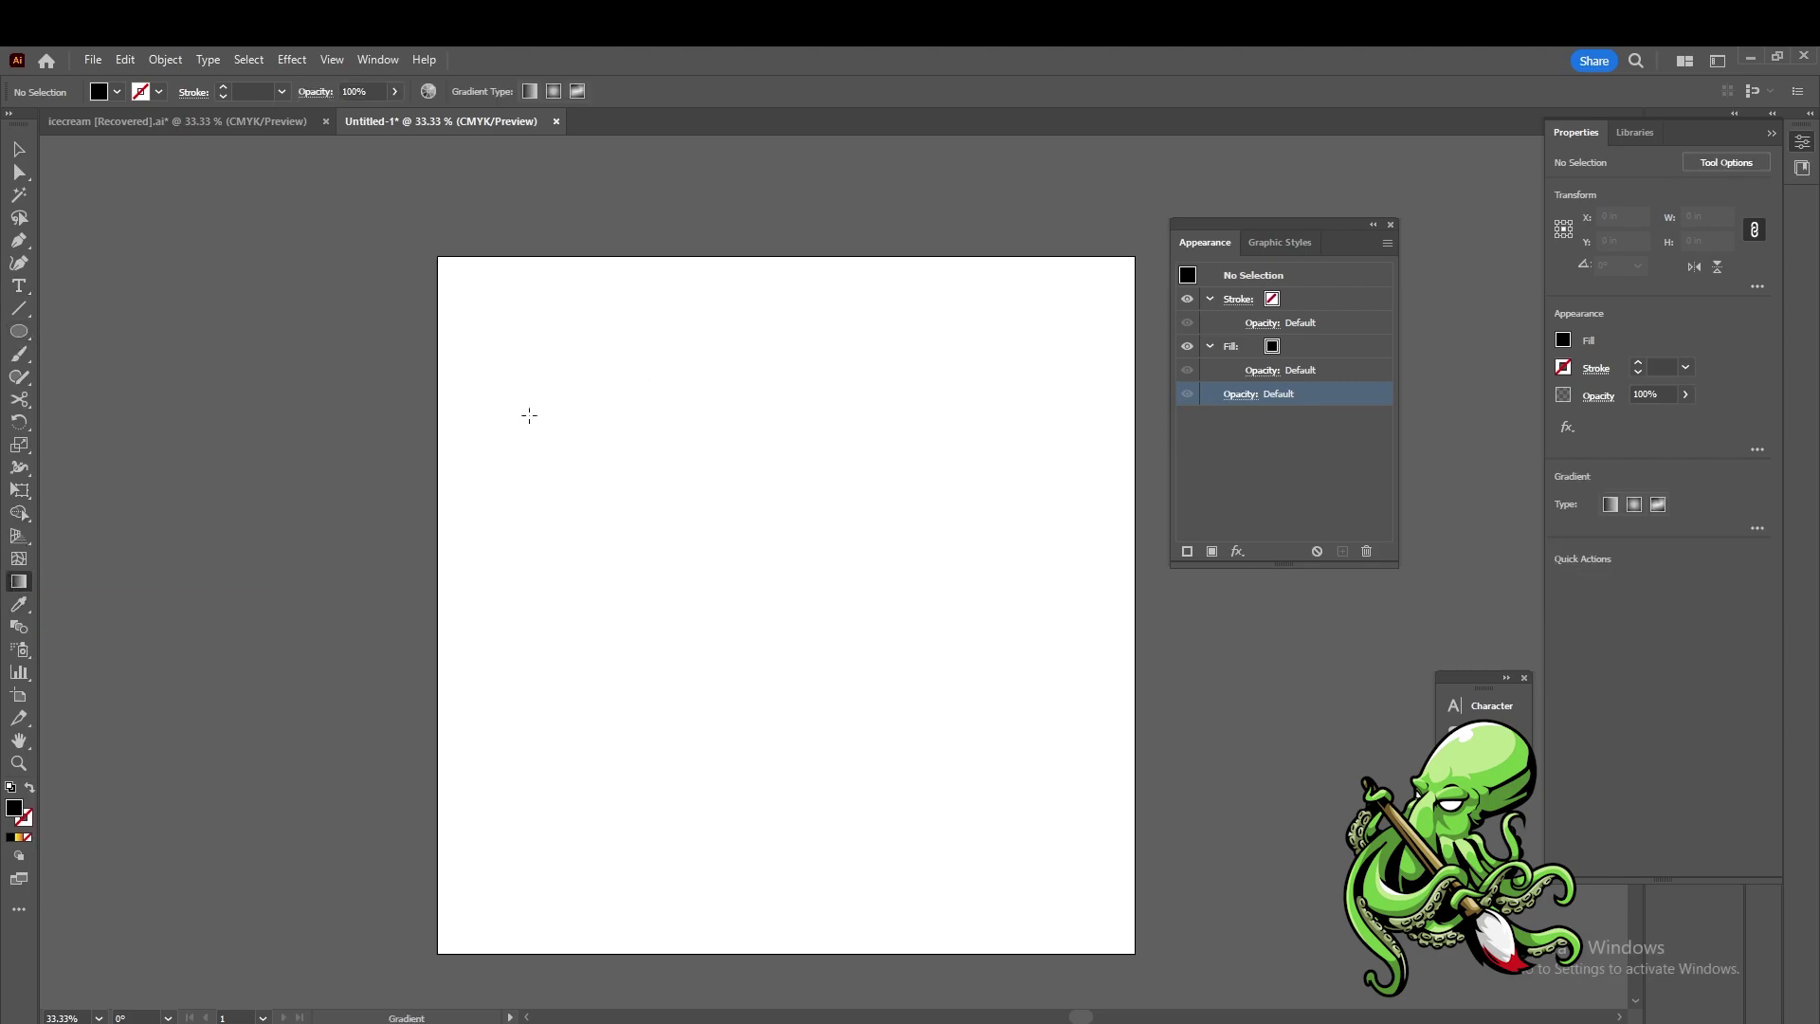
click(19, 331)
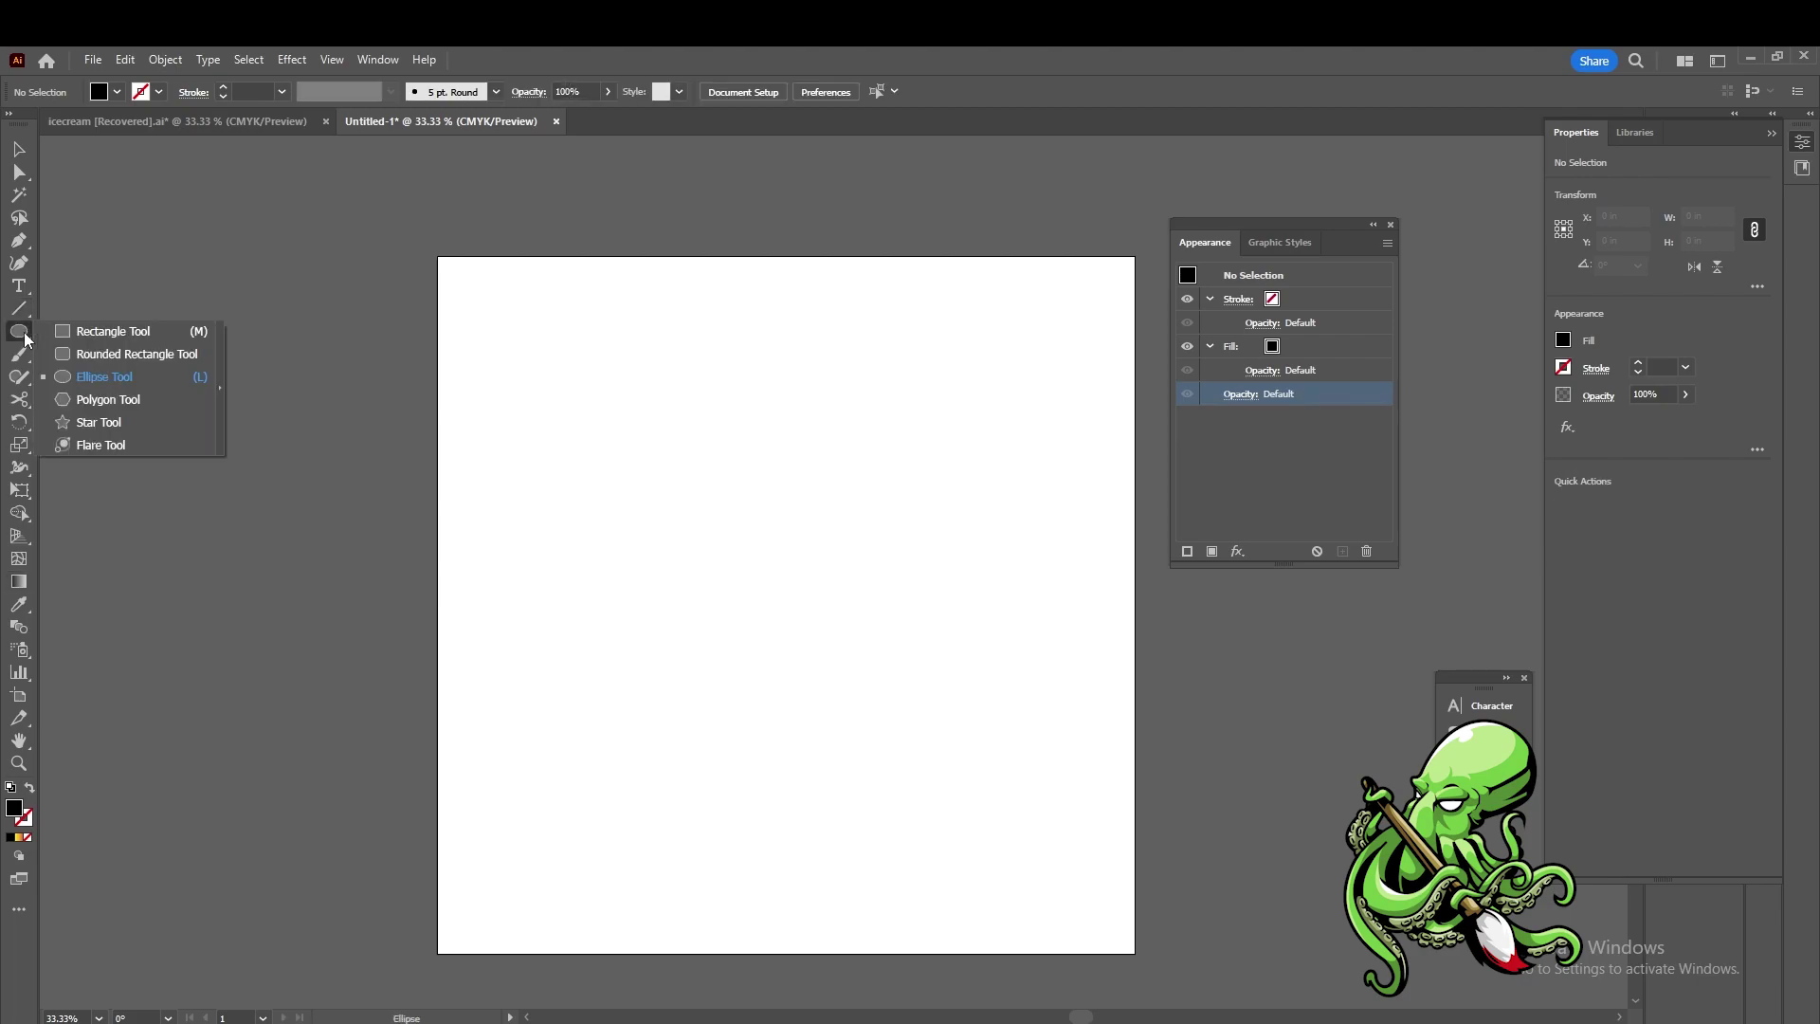
click(111, 338)
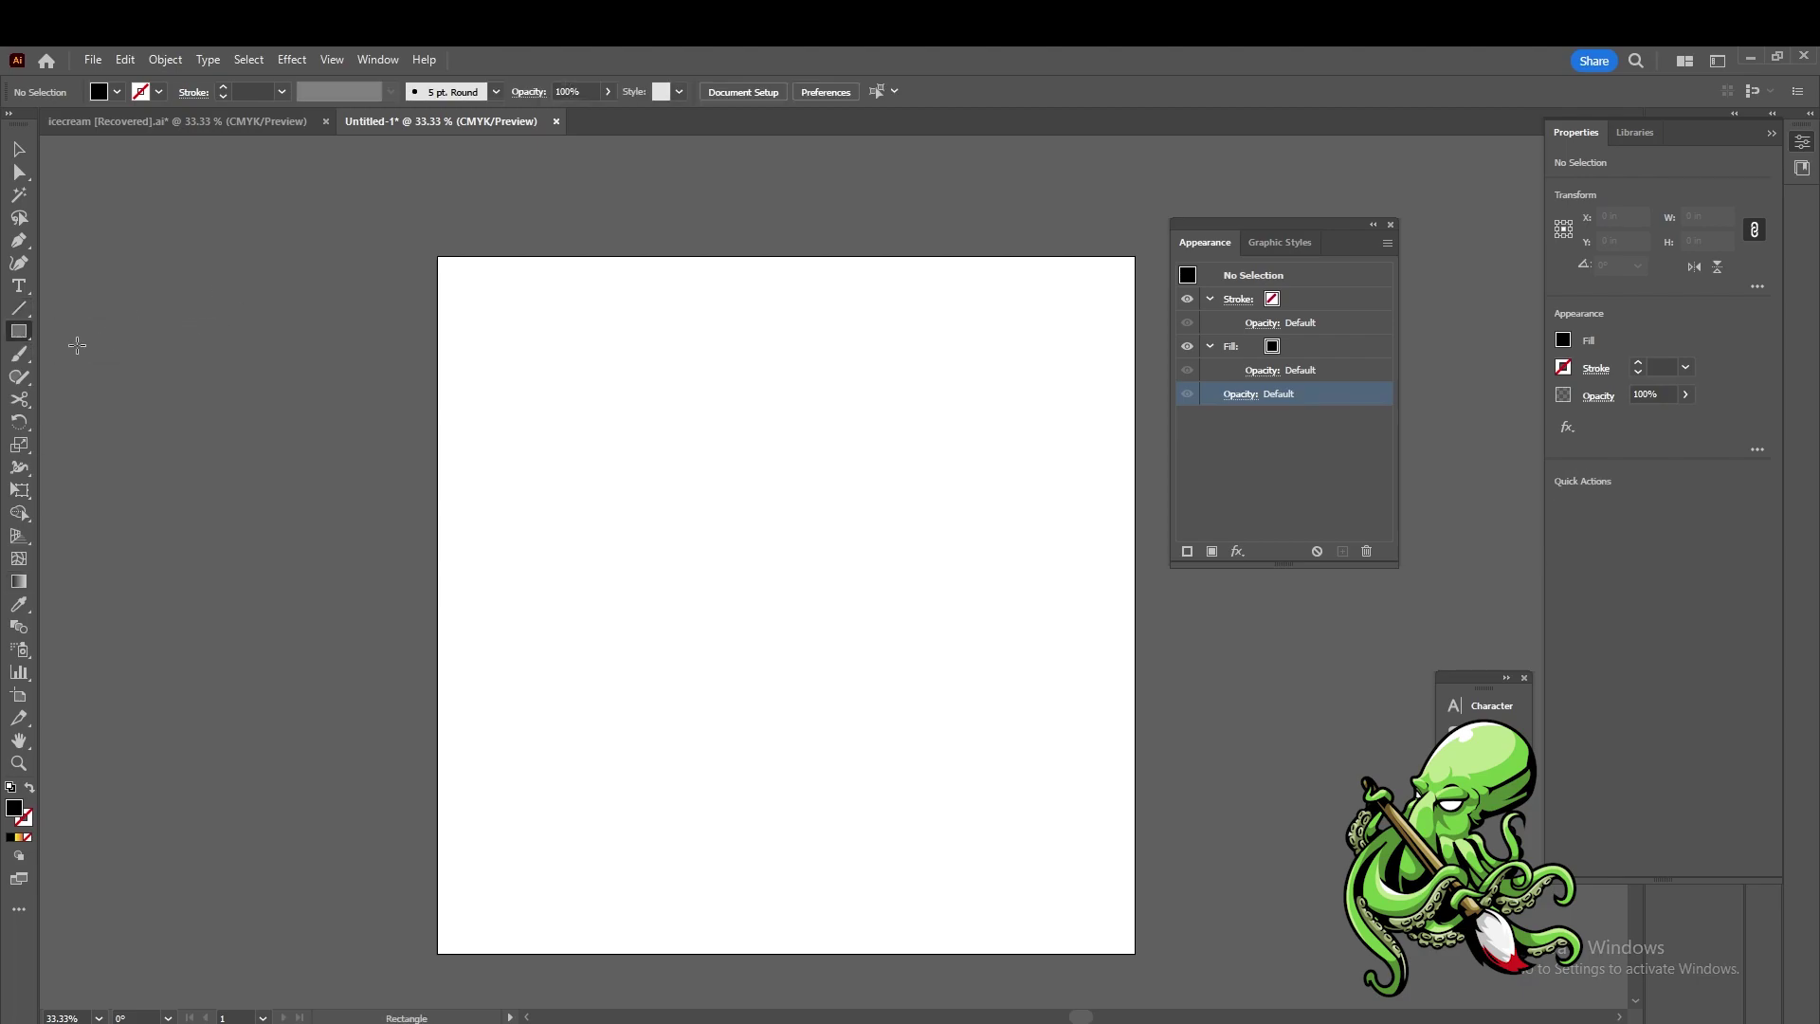
click(29, 342)
click(100, 333)
drag(537, 428, 697, 621)
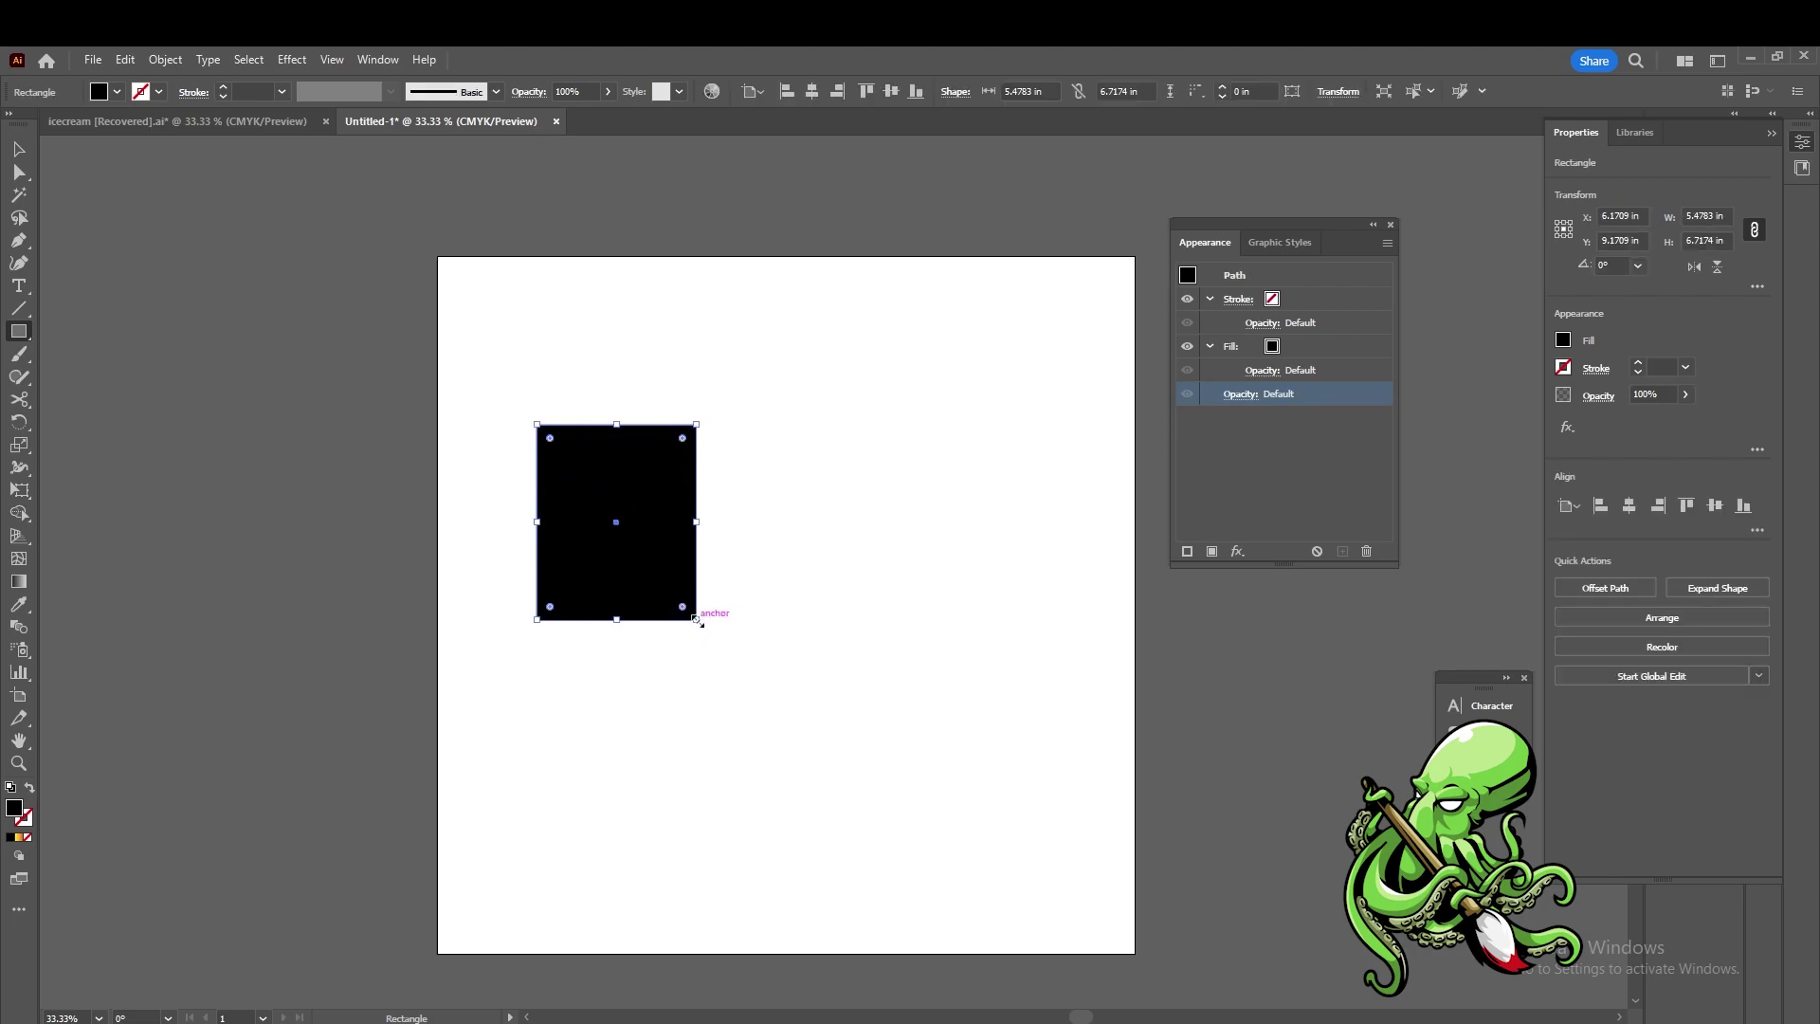
- Draw a circle right of the rectangle, align it level, and select both shapes
click(28, 340)
click(104, 375)
drag(771, 509, 860, 599)
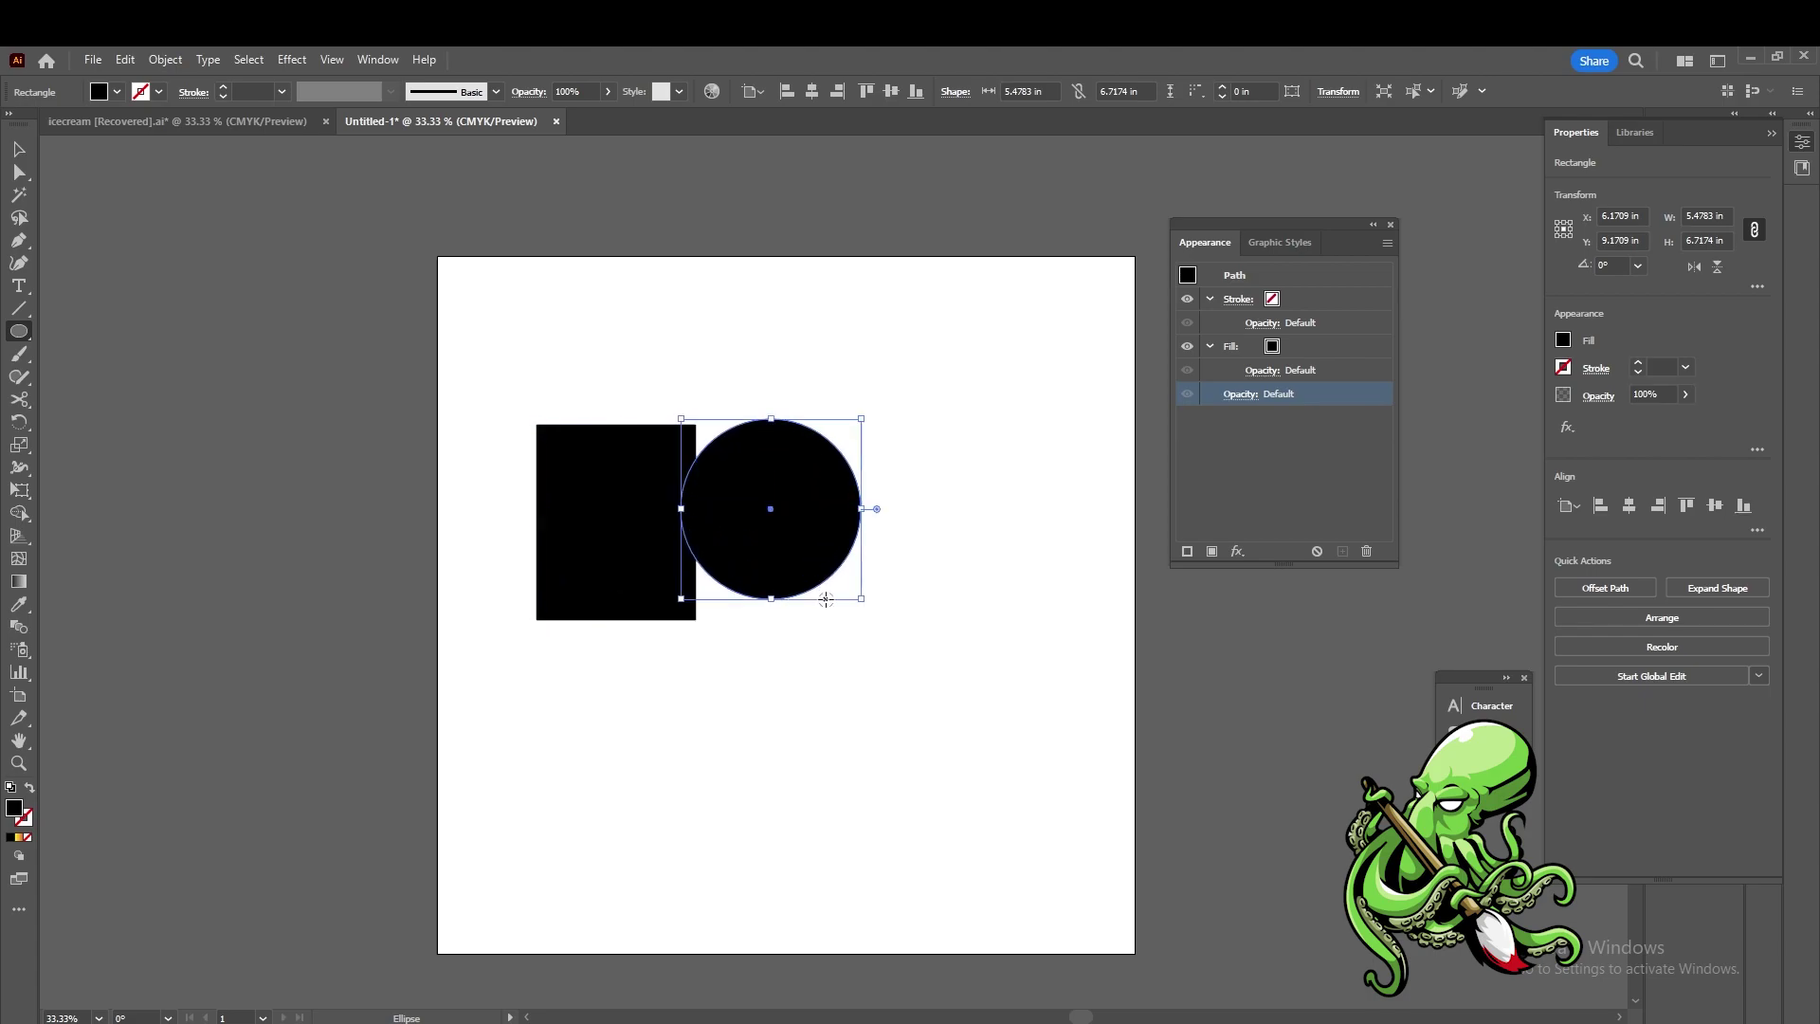
key(v)
drag(774, 553, 816, 575)
click(792, 662)
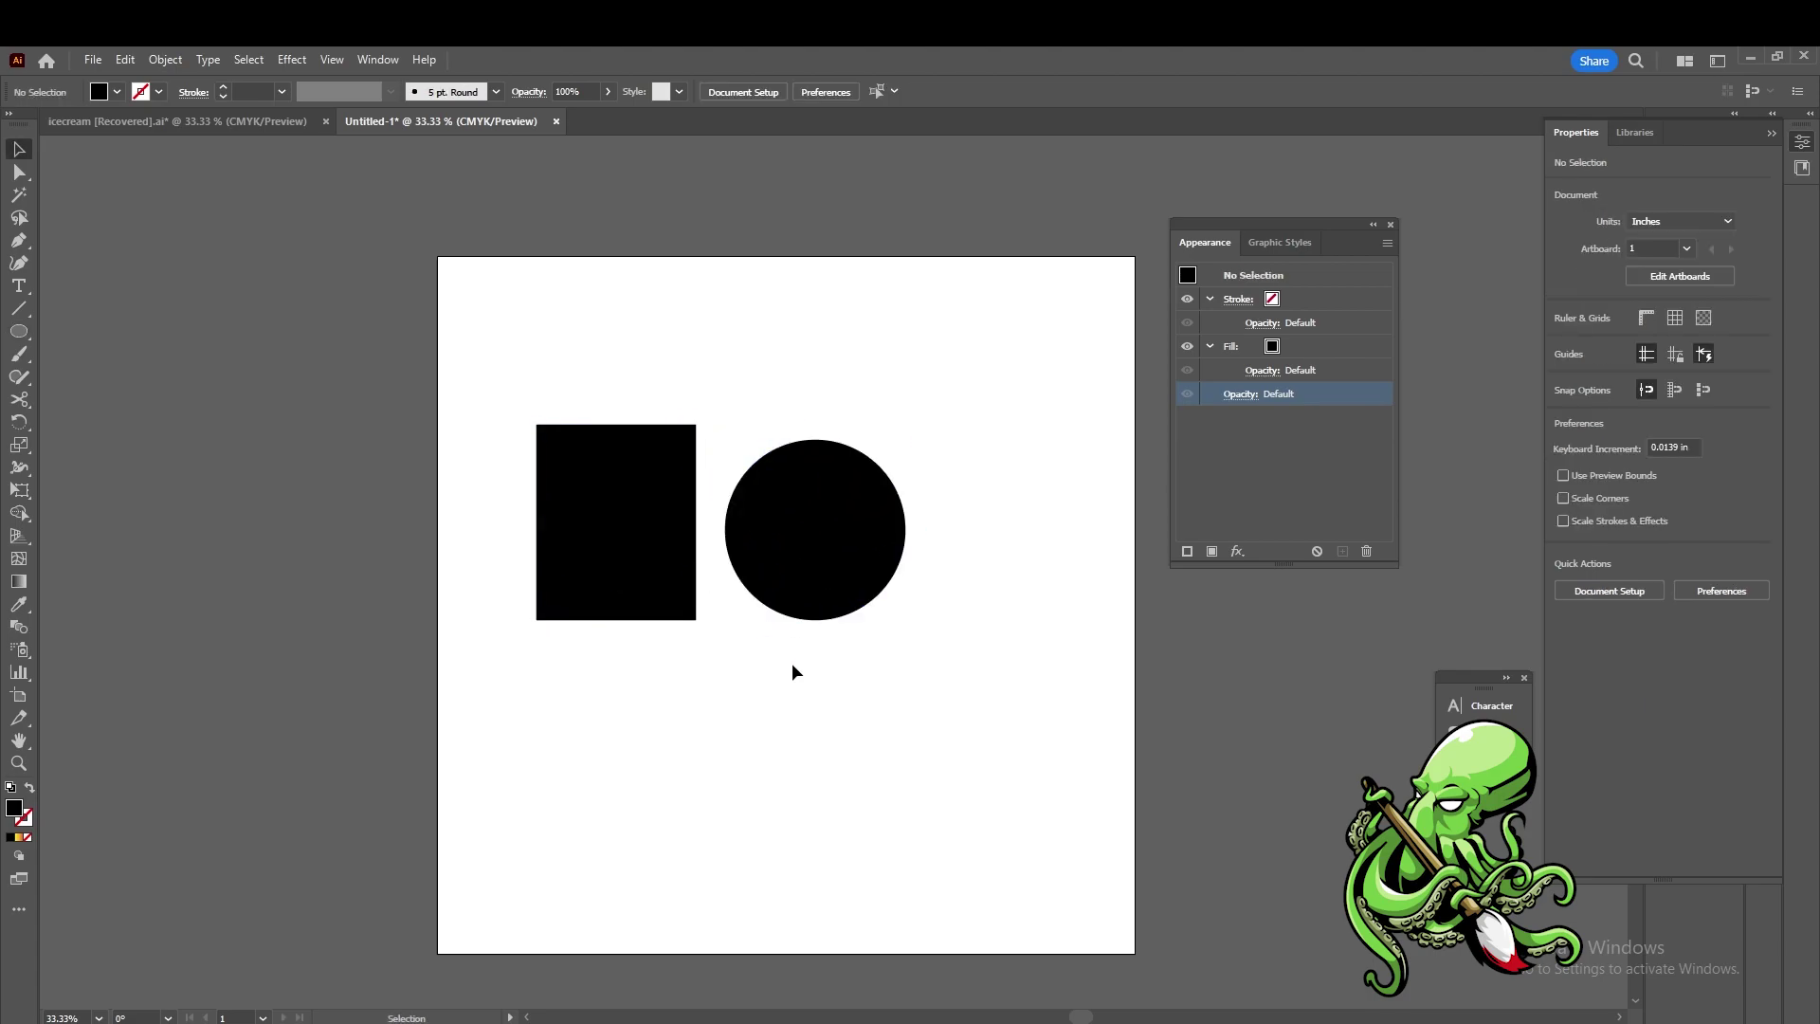
drag(793, 662, 529, 506)
- Fill both shapes with bright pink F94679
double_click(15, 808)
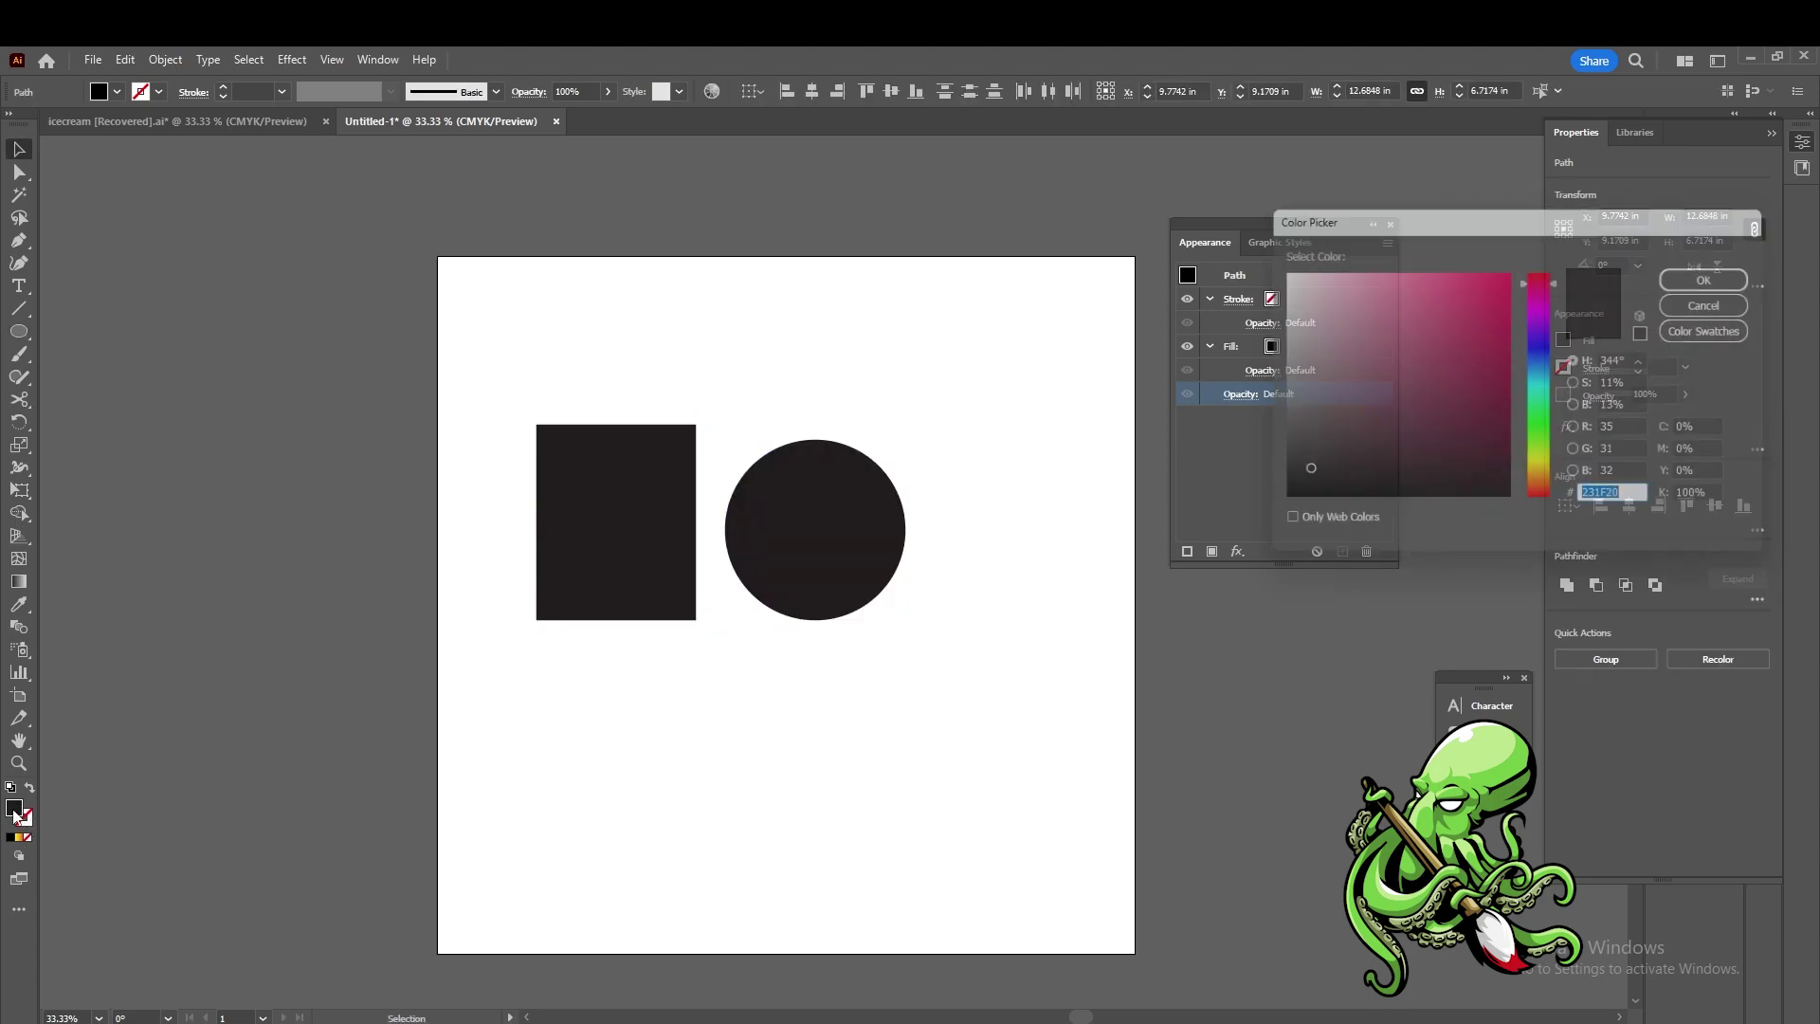
click(1436, 302)
click(1447, 273)
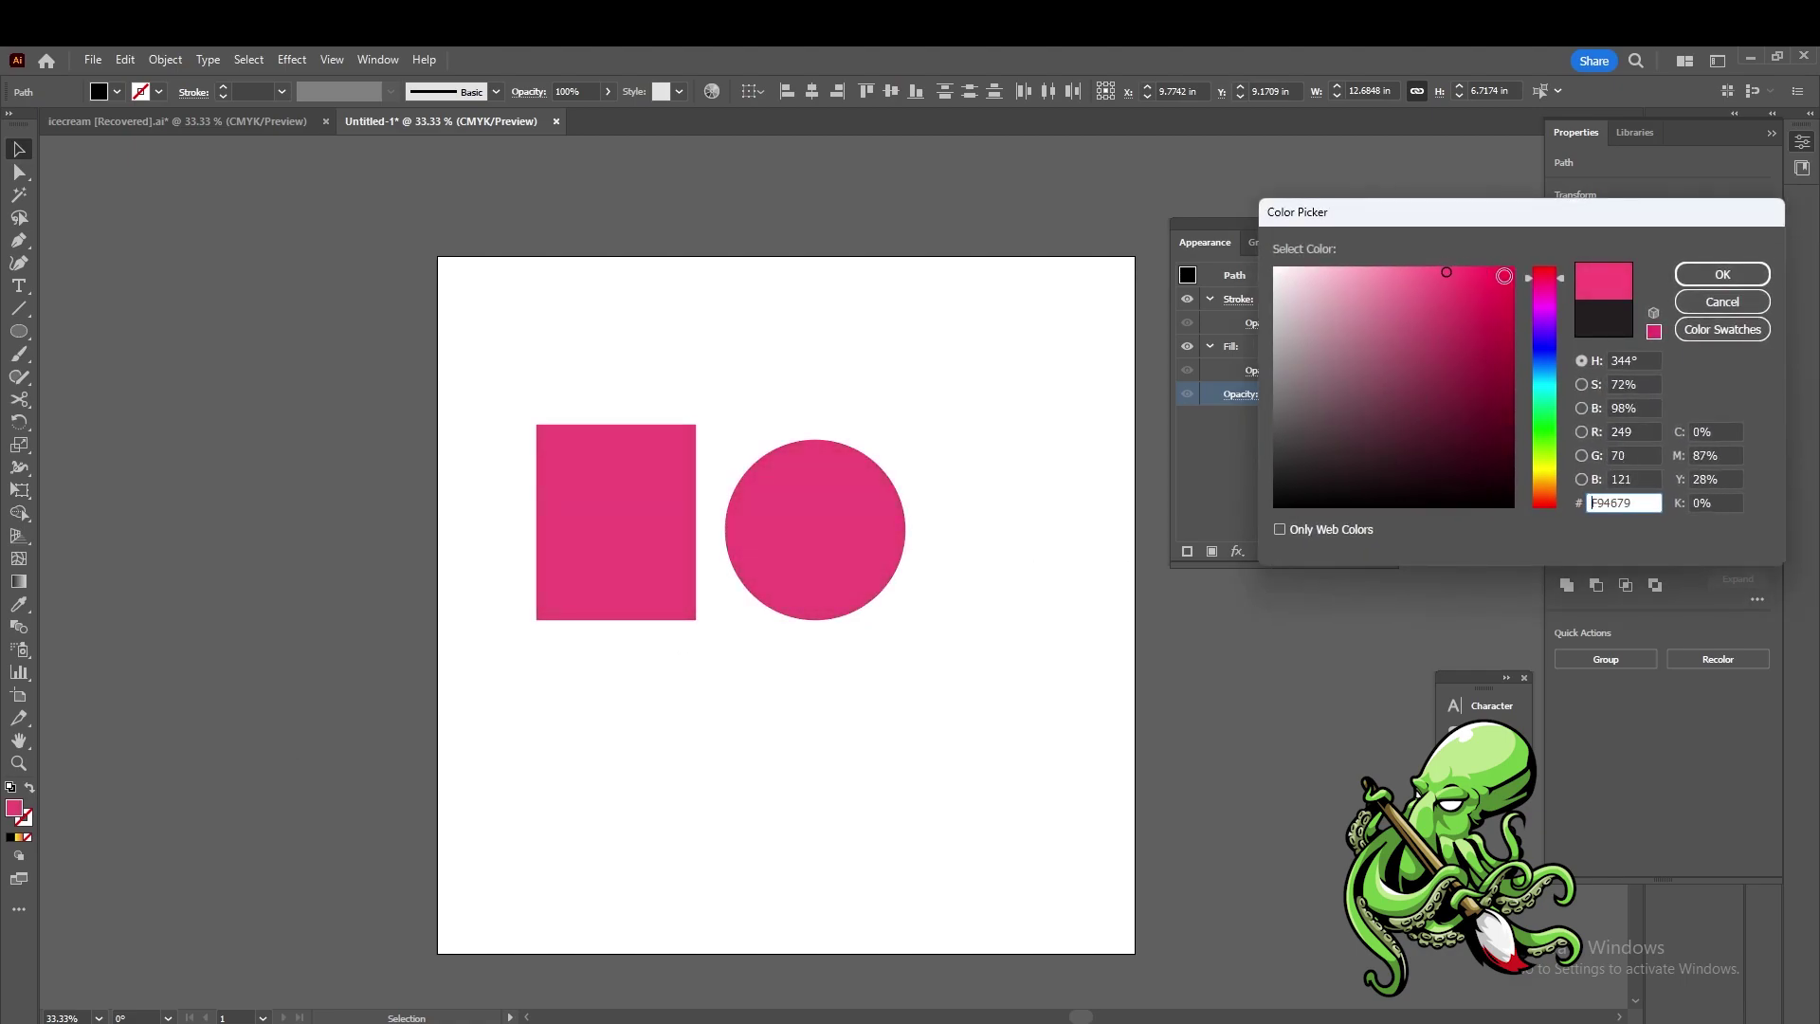
click(1706, 282)
click(1019, 544)
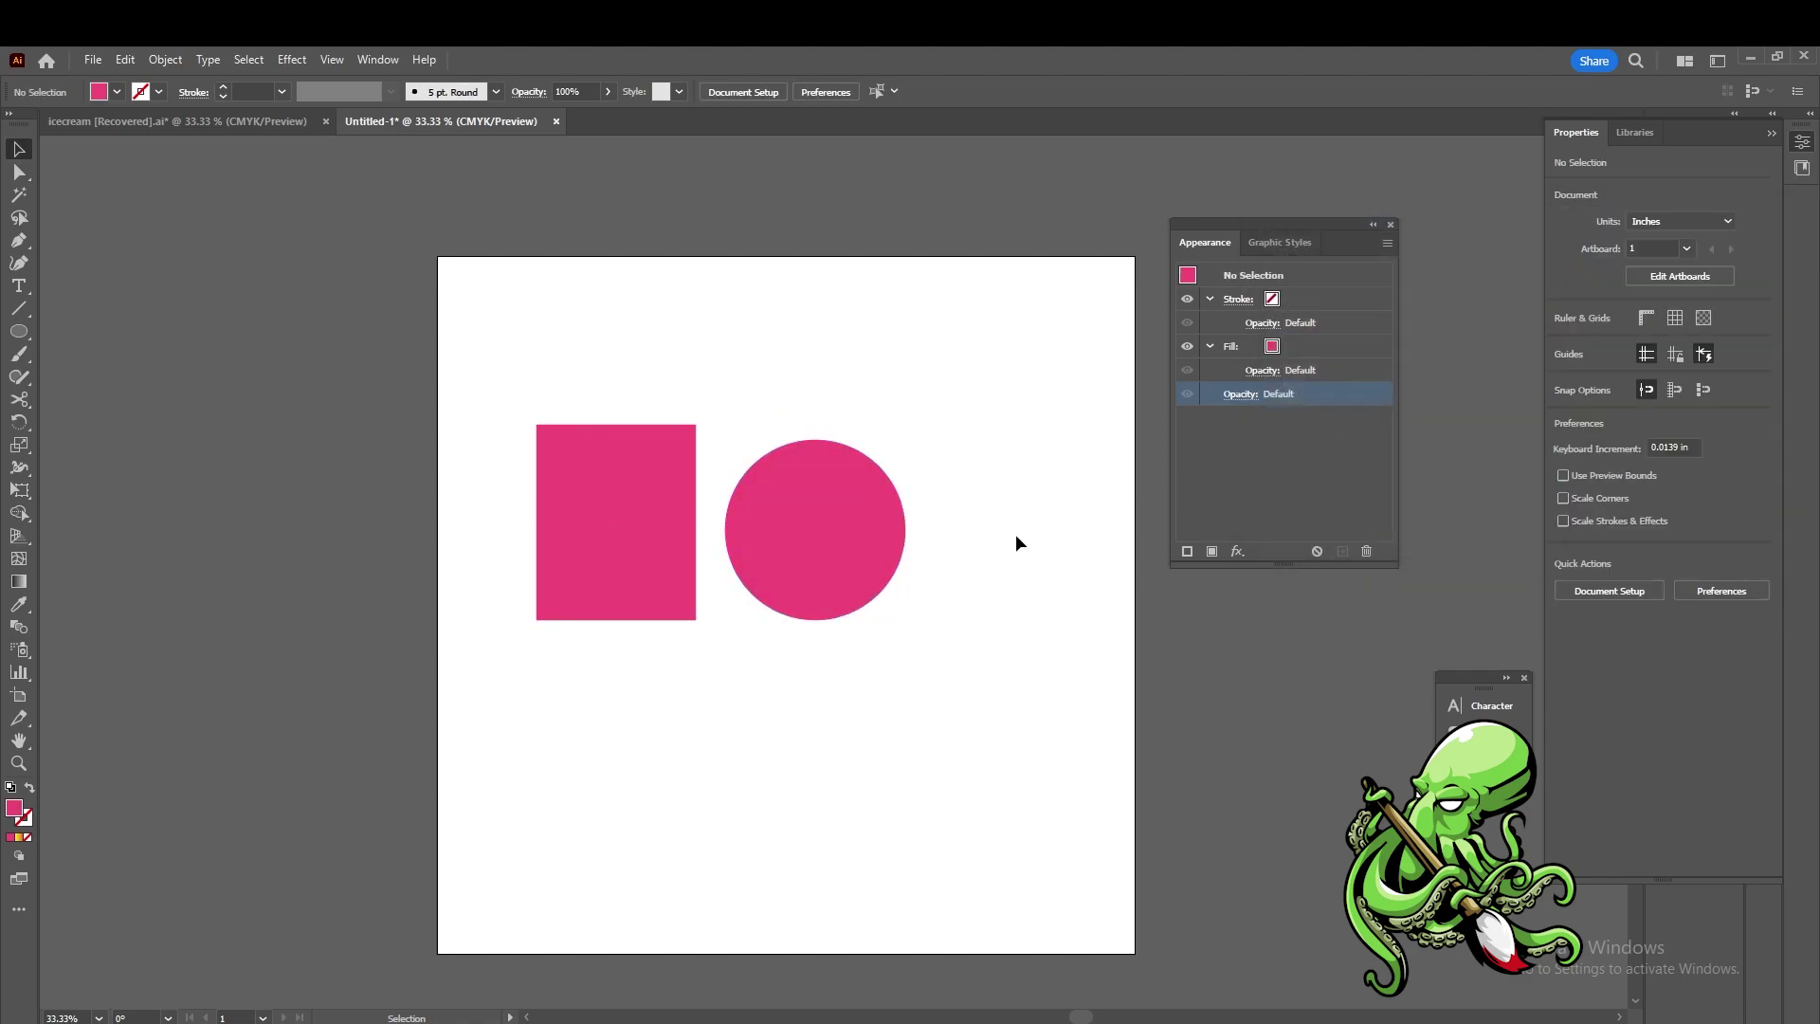
- Add a large black 'a' right of the circle, then shift all three shapes up-left
key(t)
click(972, 516)
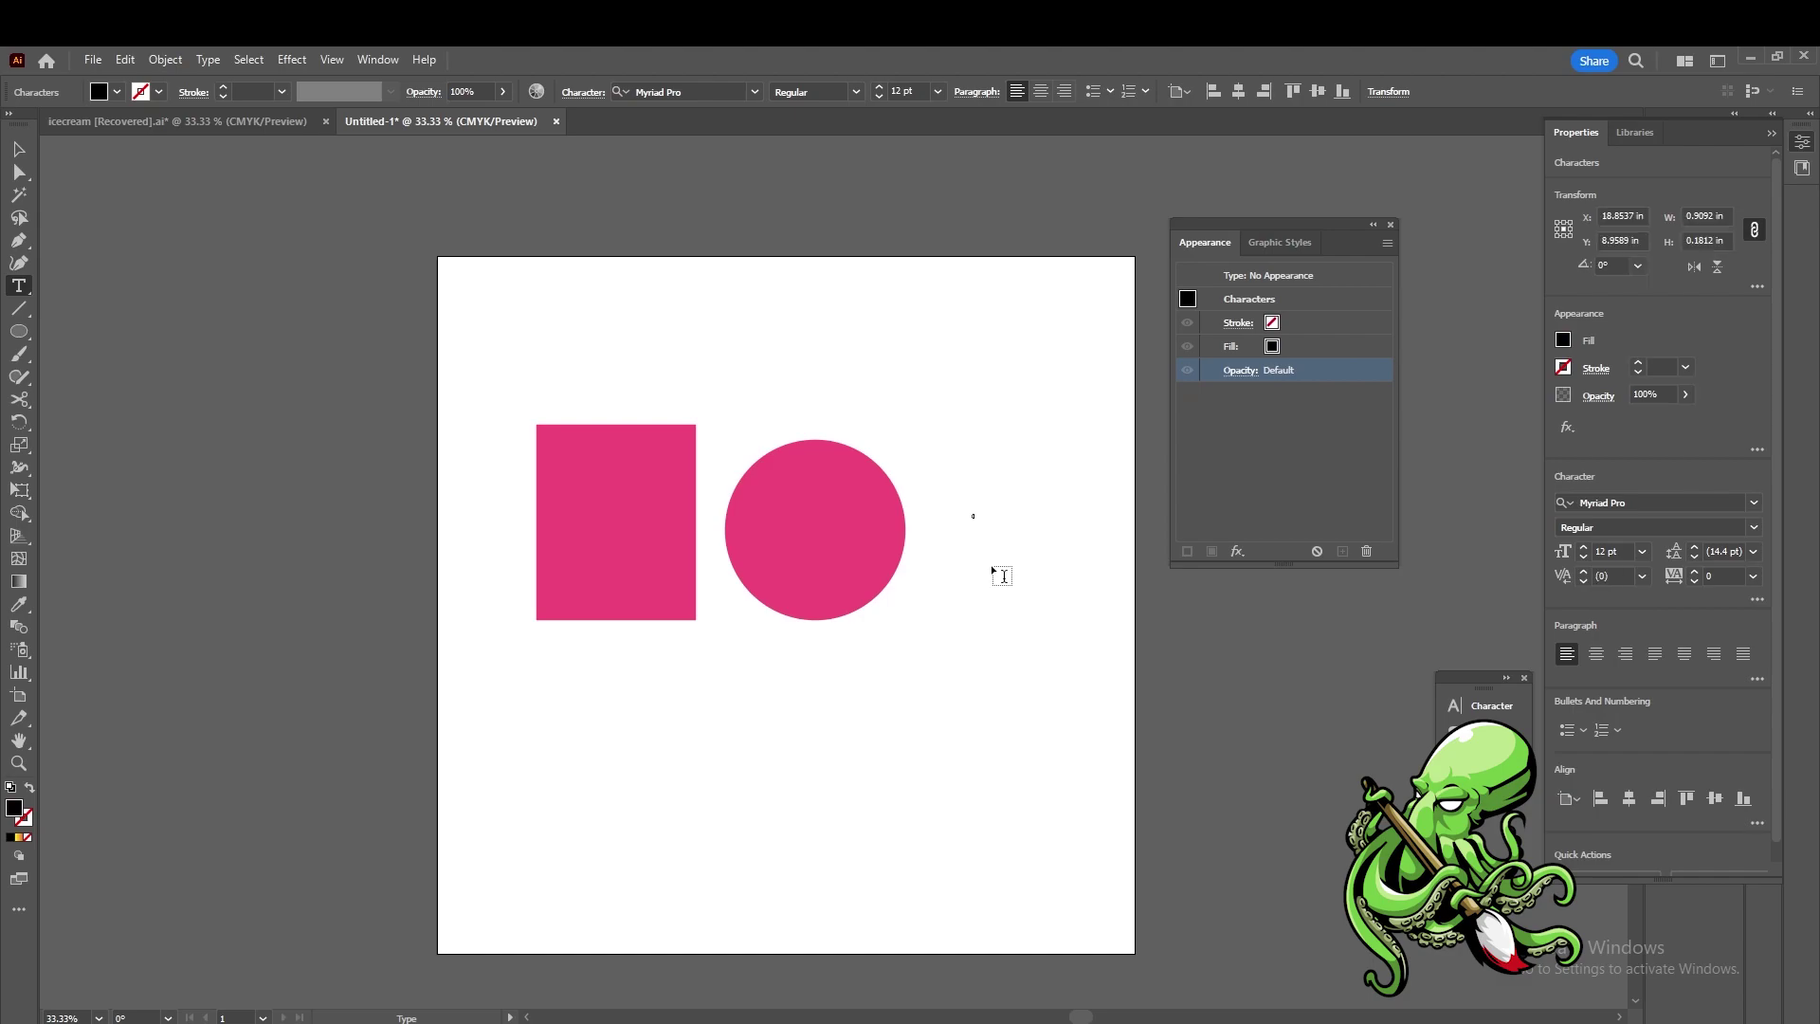
click(19, 149)
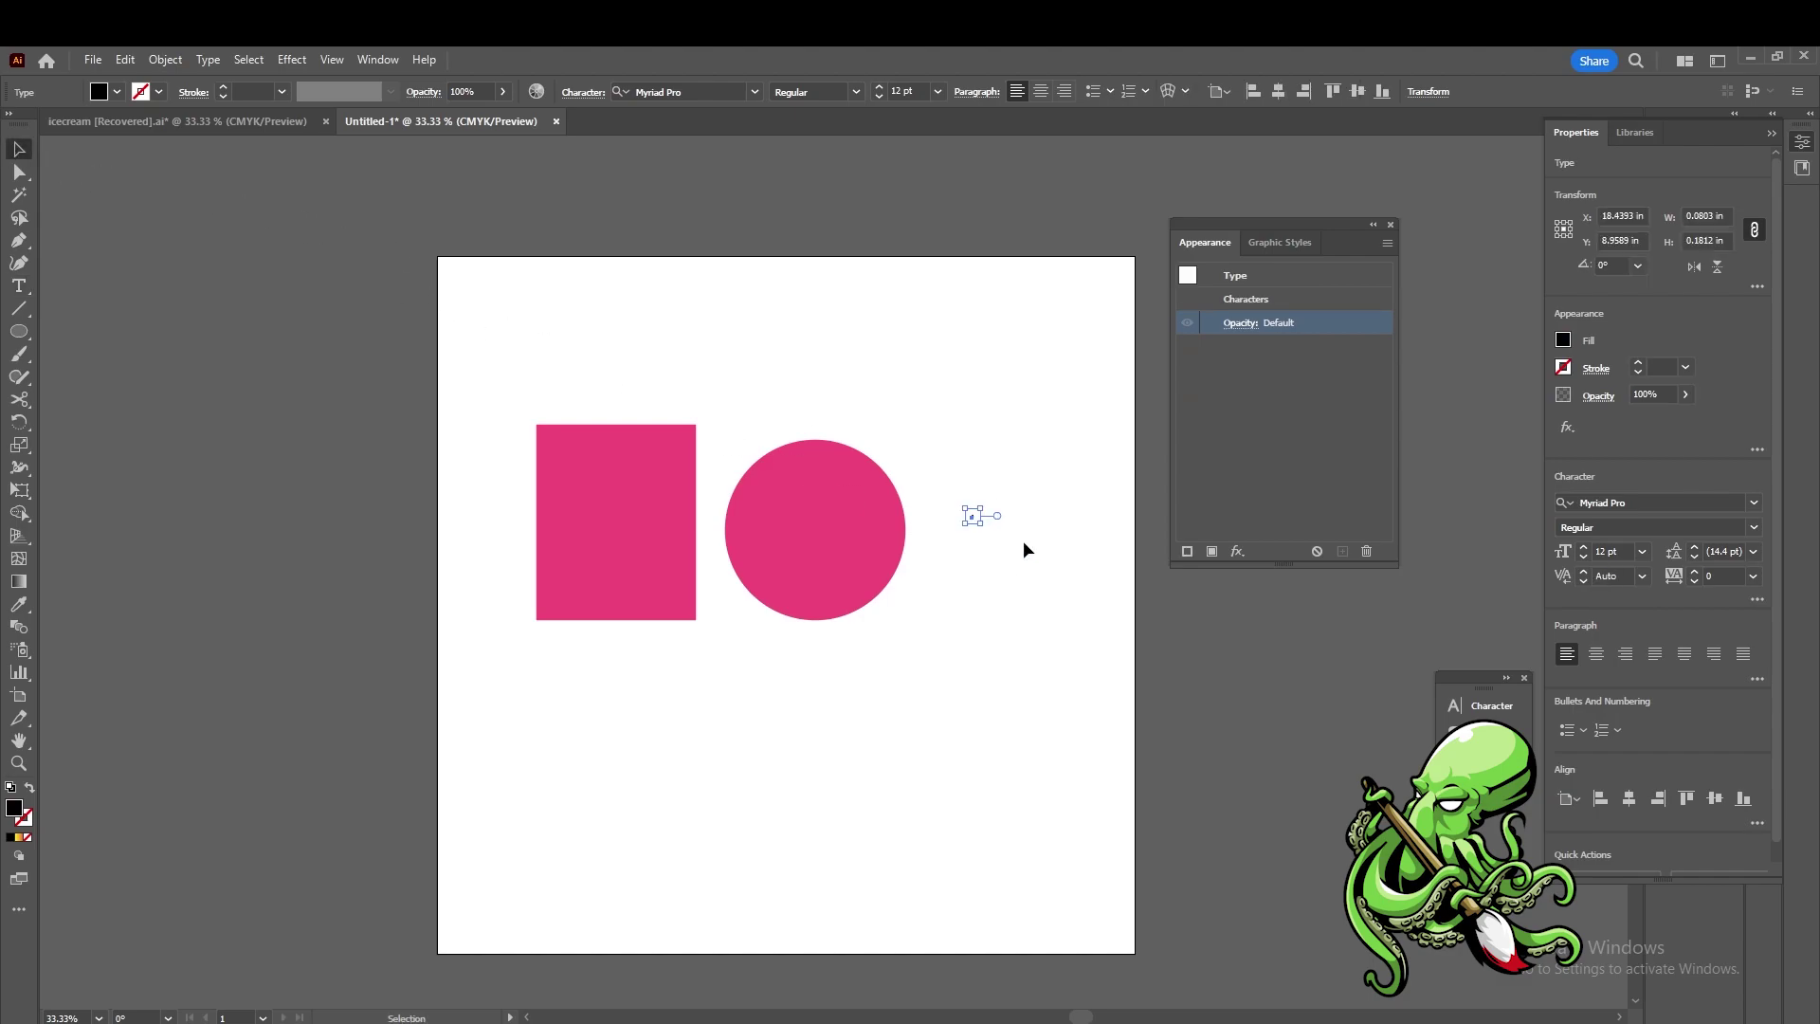
drag(983, 523, 1181, 697)
drag(1006, 564, 1013, 571)
drag(999, 684, 644, 485)
drag(781, 570, 758, 461)
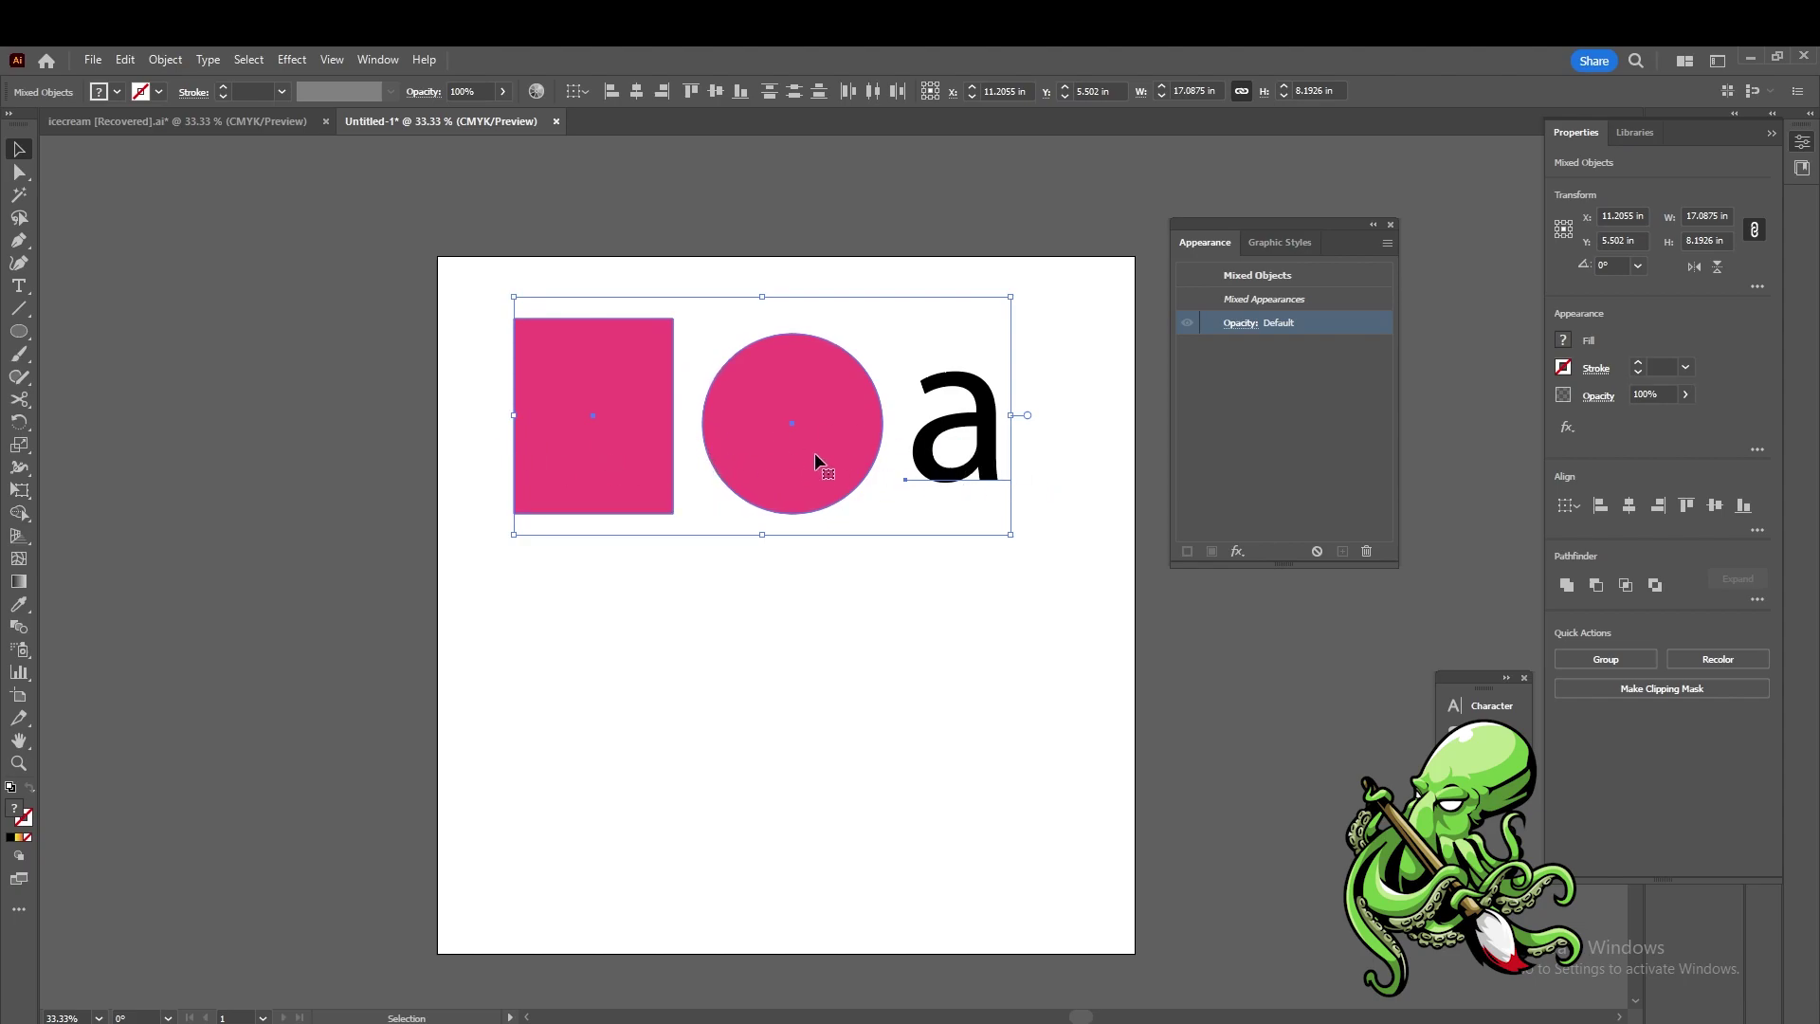
click(925, 649)
key(ctrl+a)
click(21, 584)
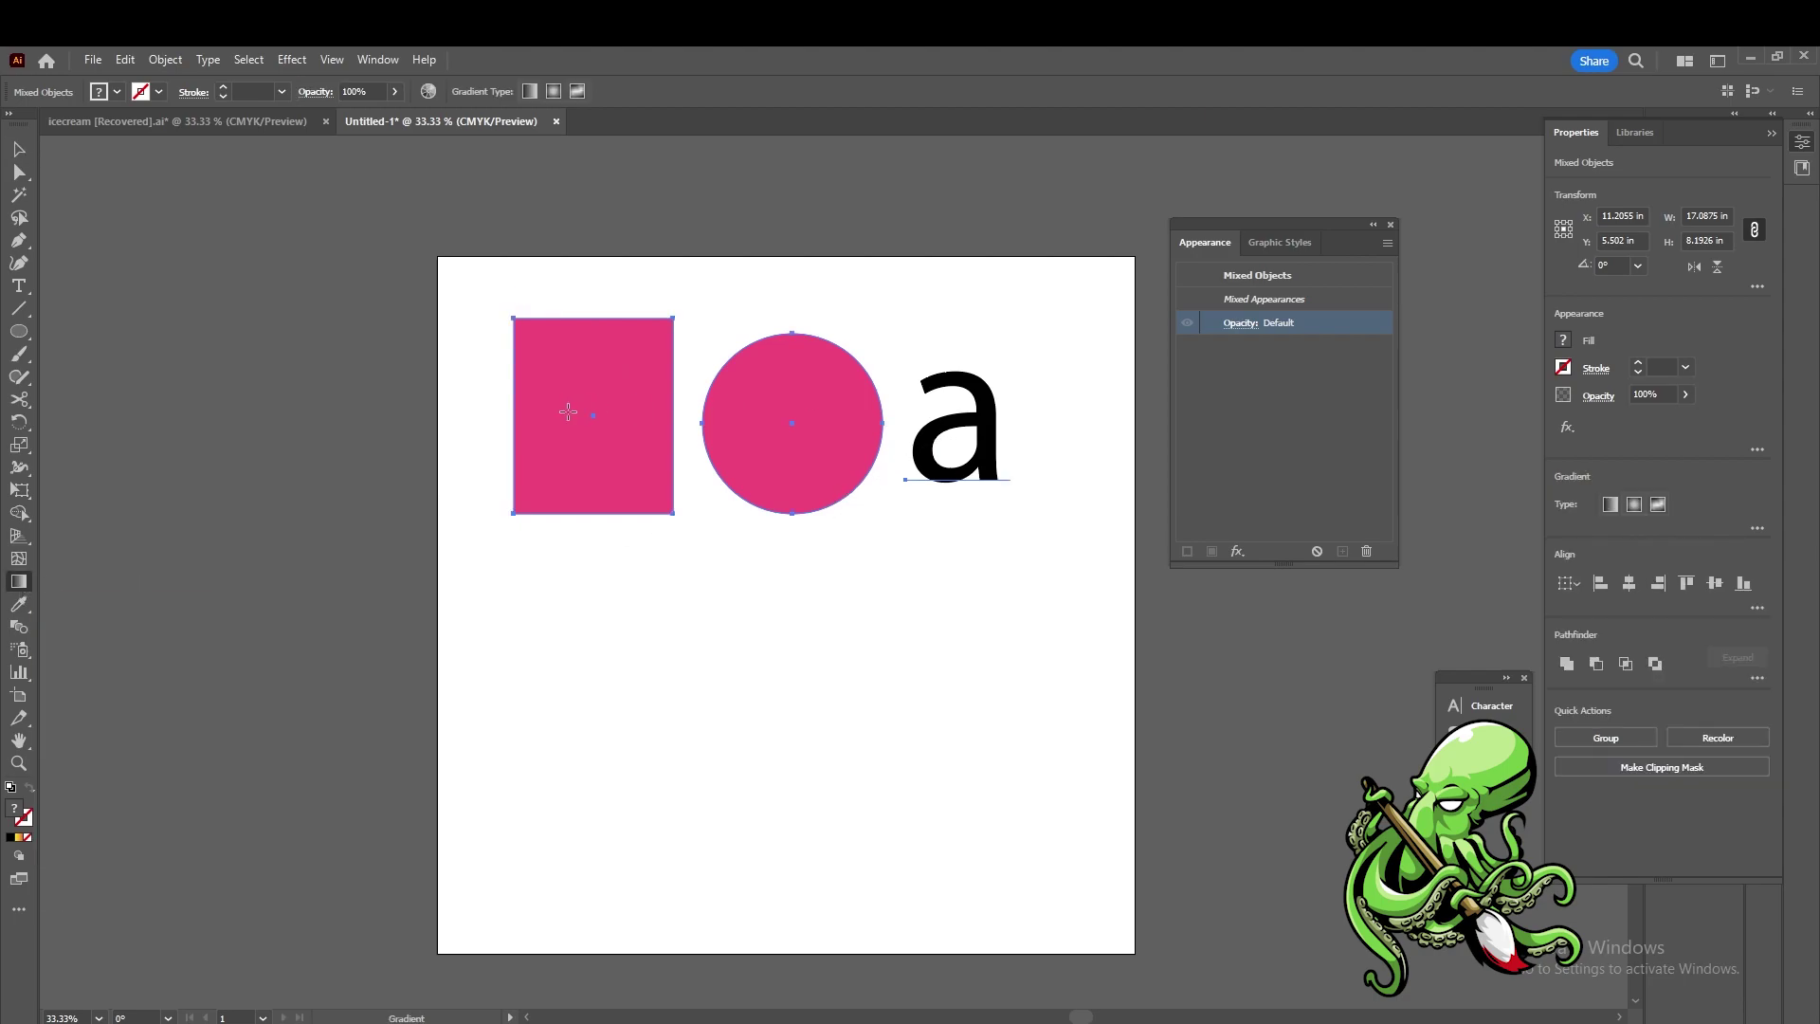
click(1610, 504)
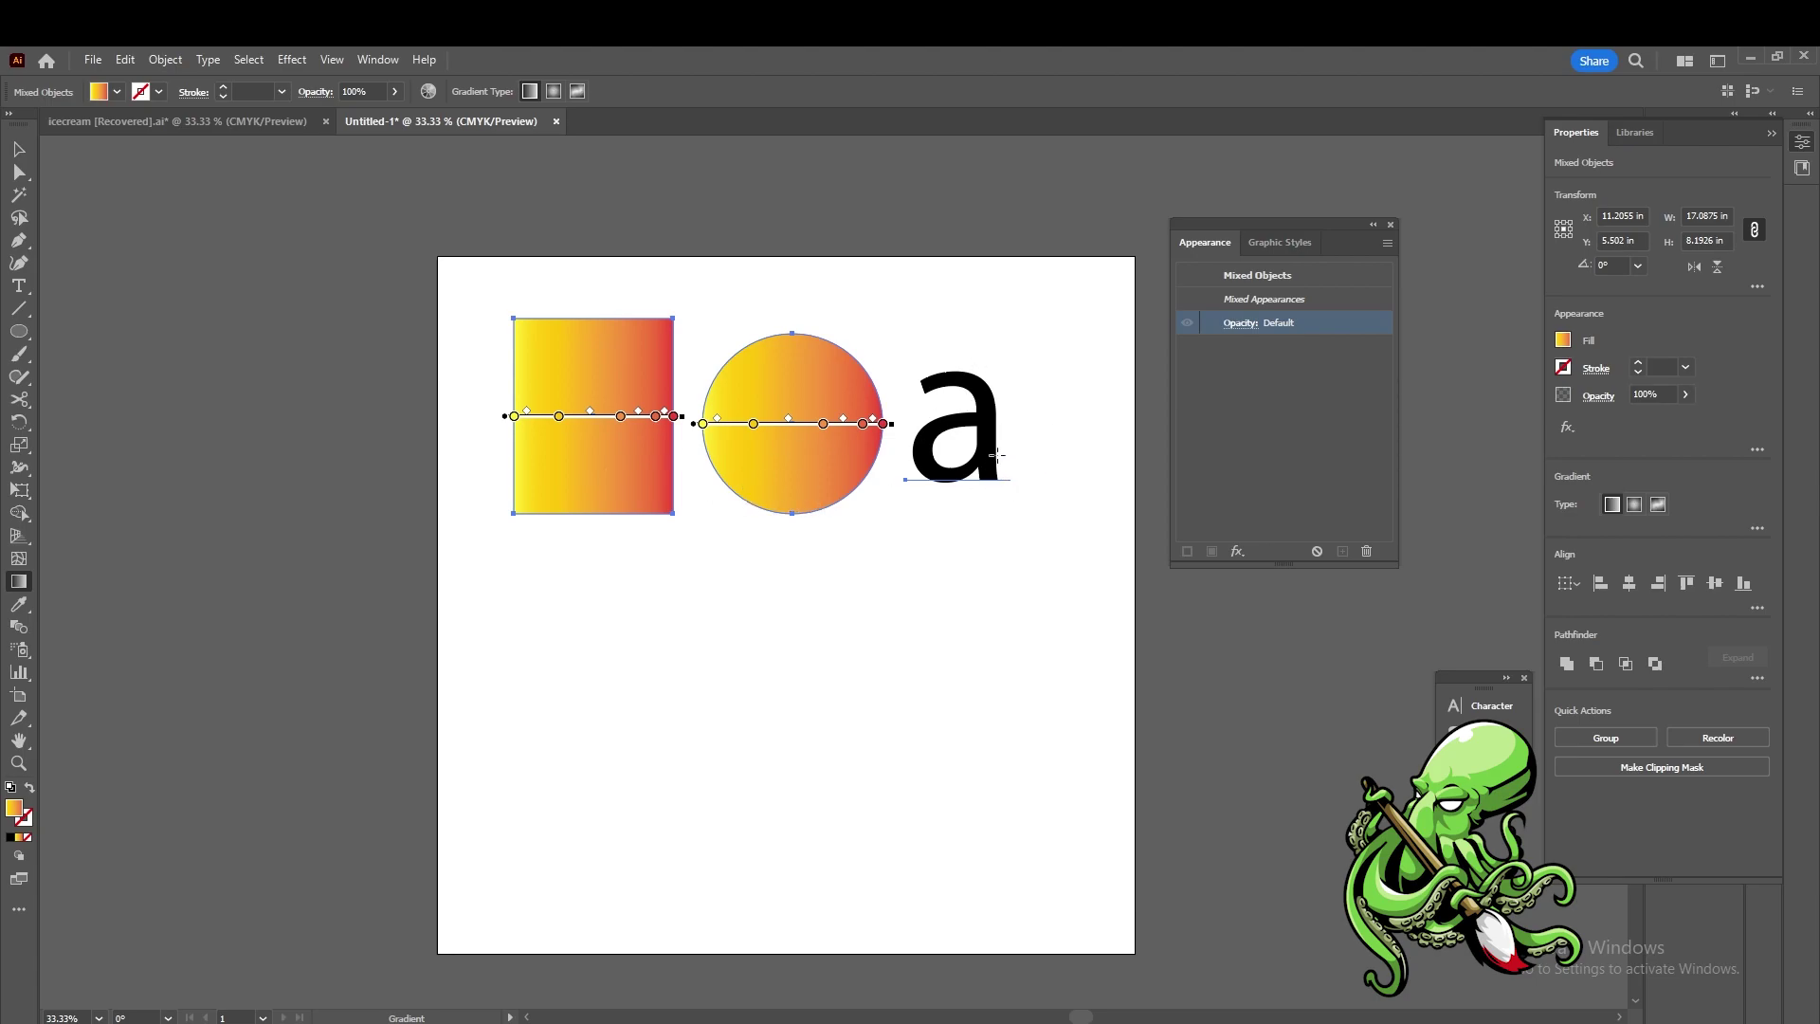
key(v)
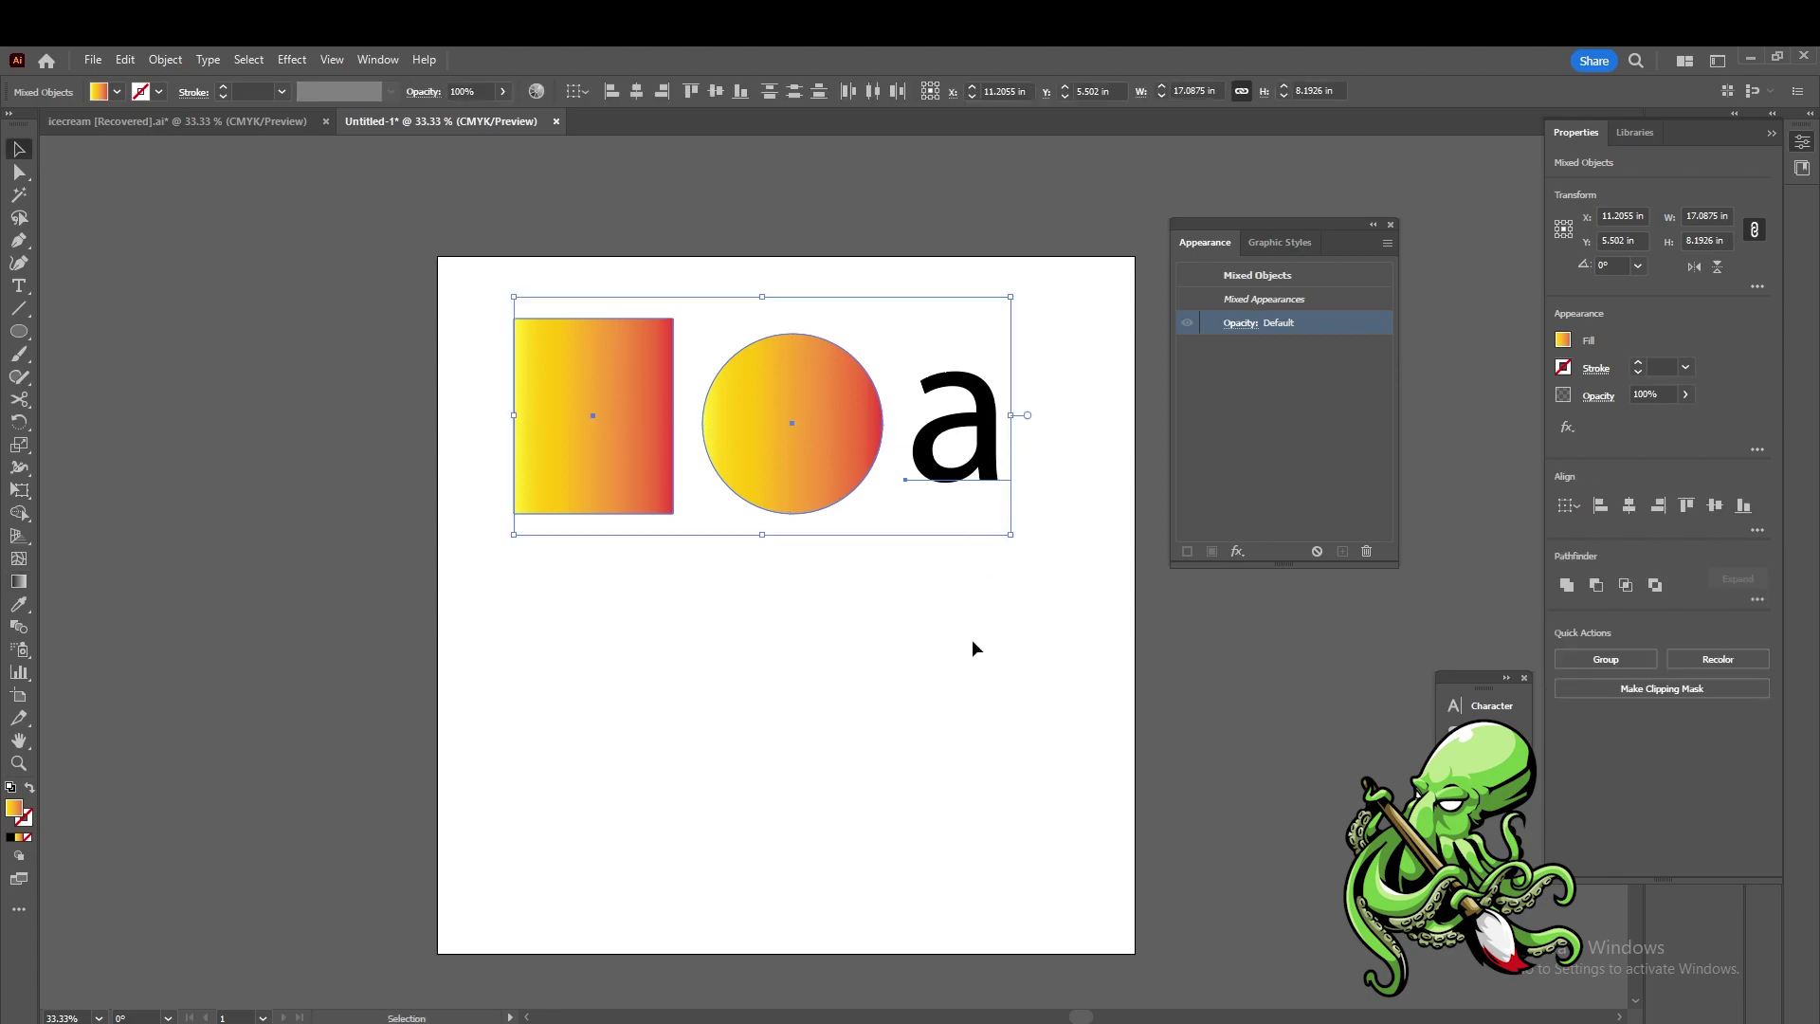
click(970, 644)
key(ctrl+a)
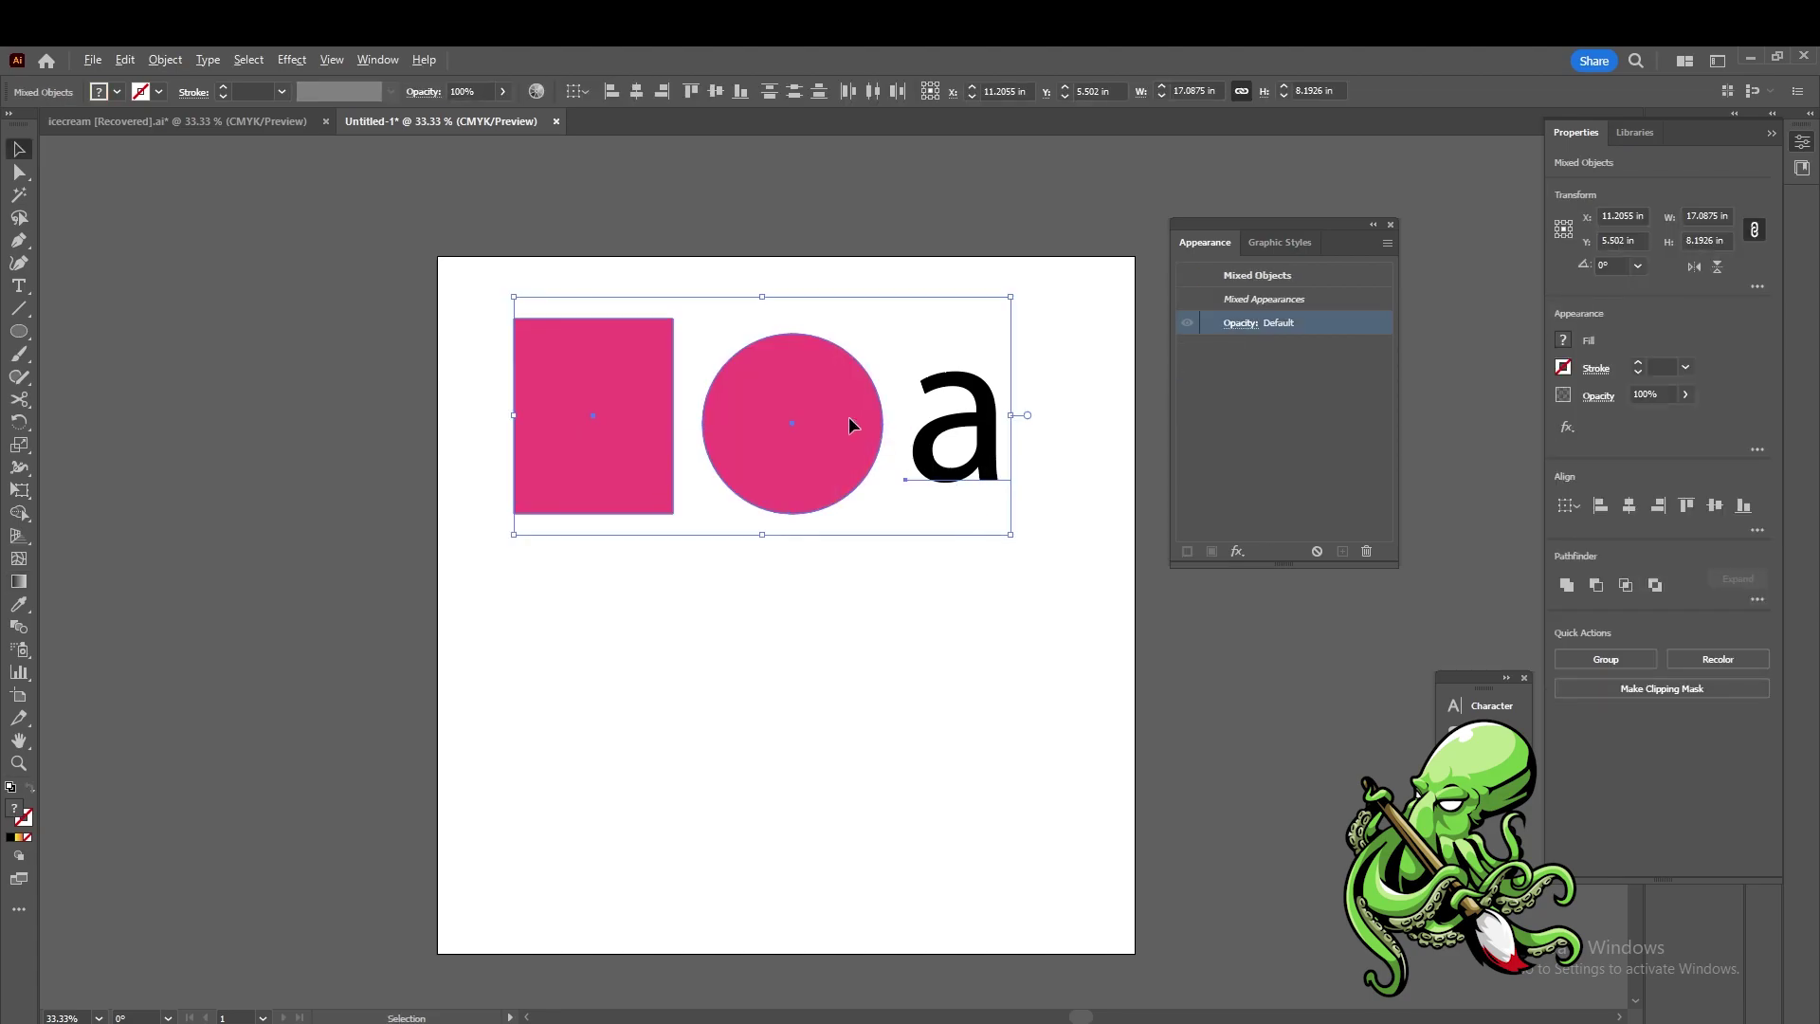
drag(850, 418, 814, 658)
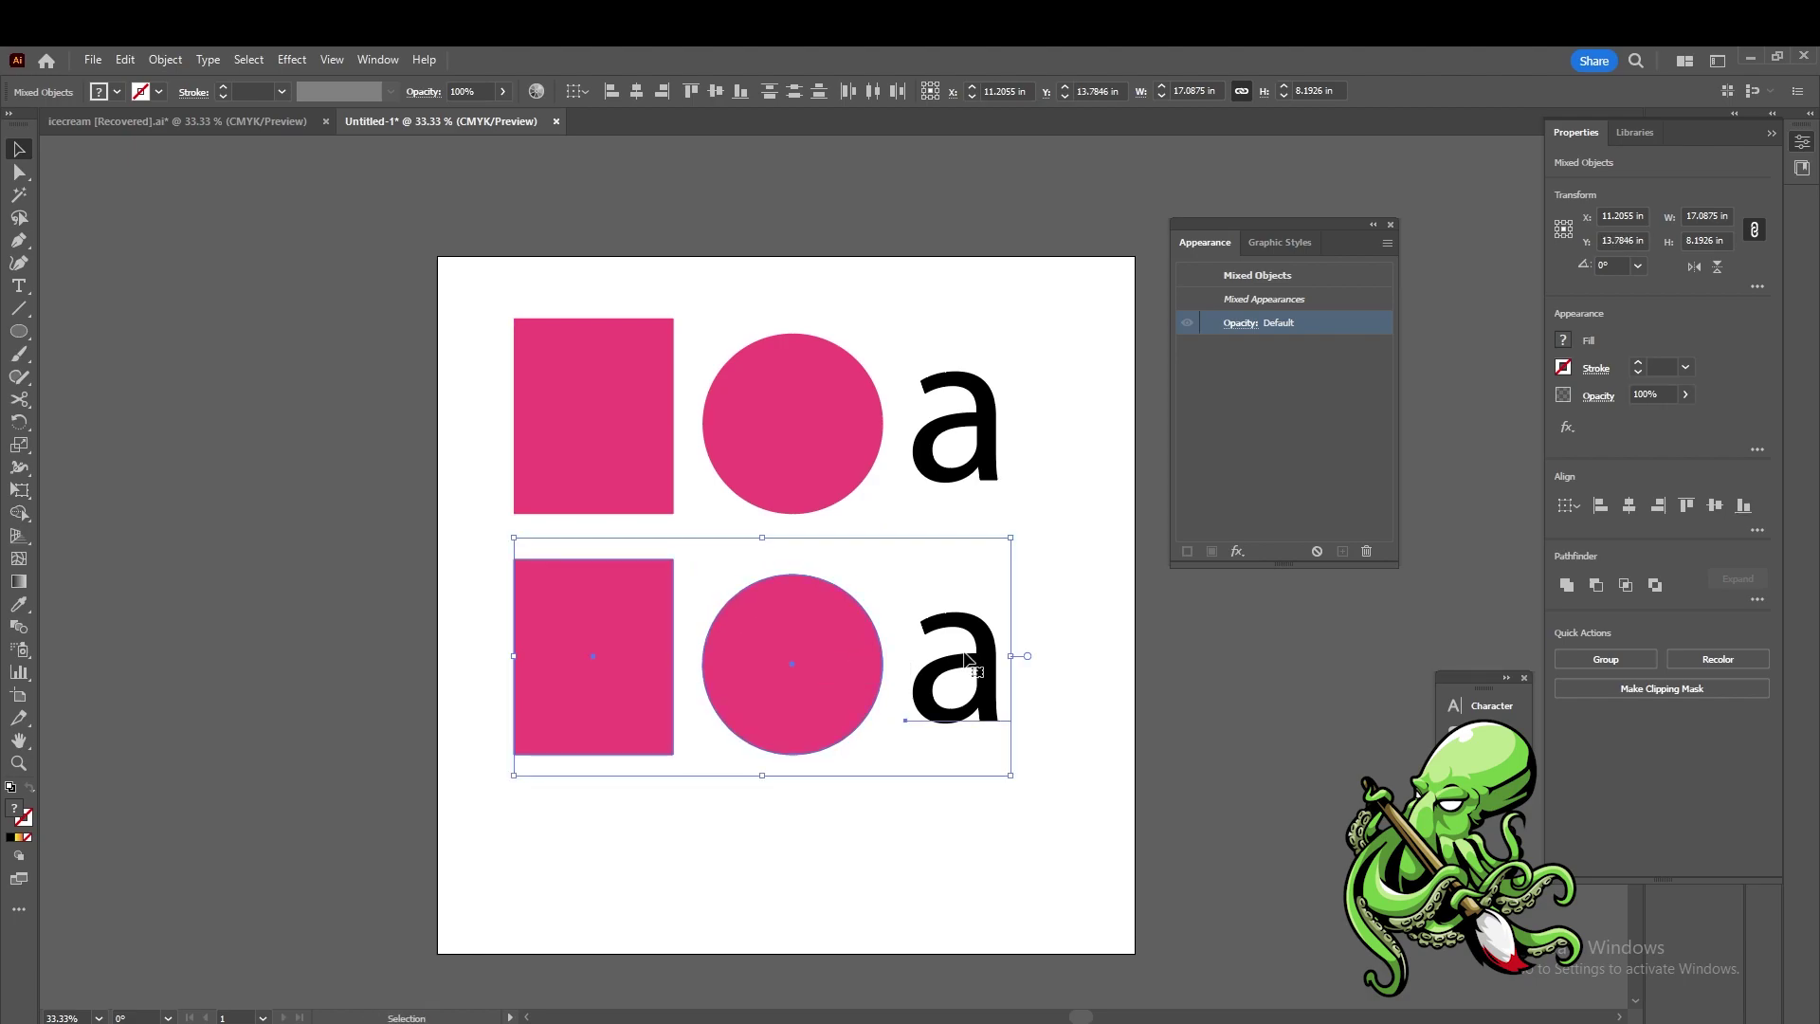
key(ctrl)
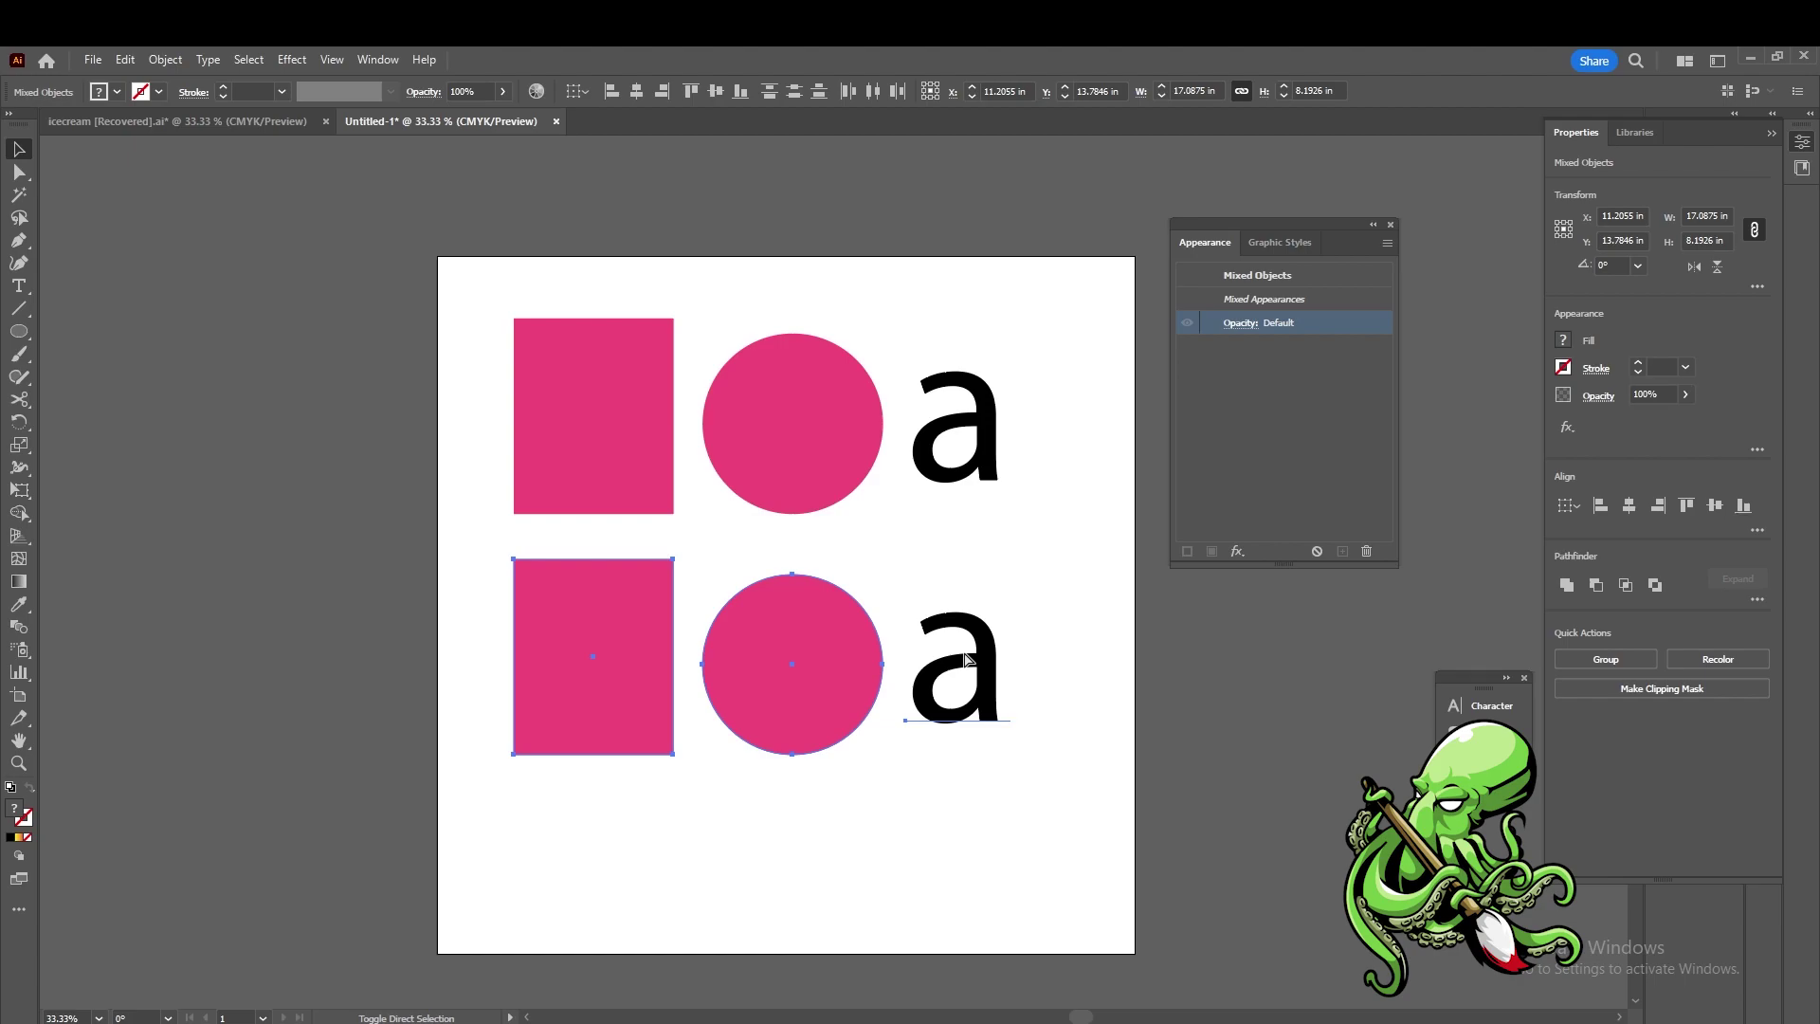
key(ctrl+shift+o)
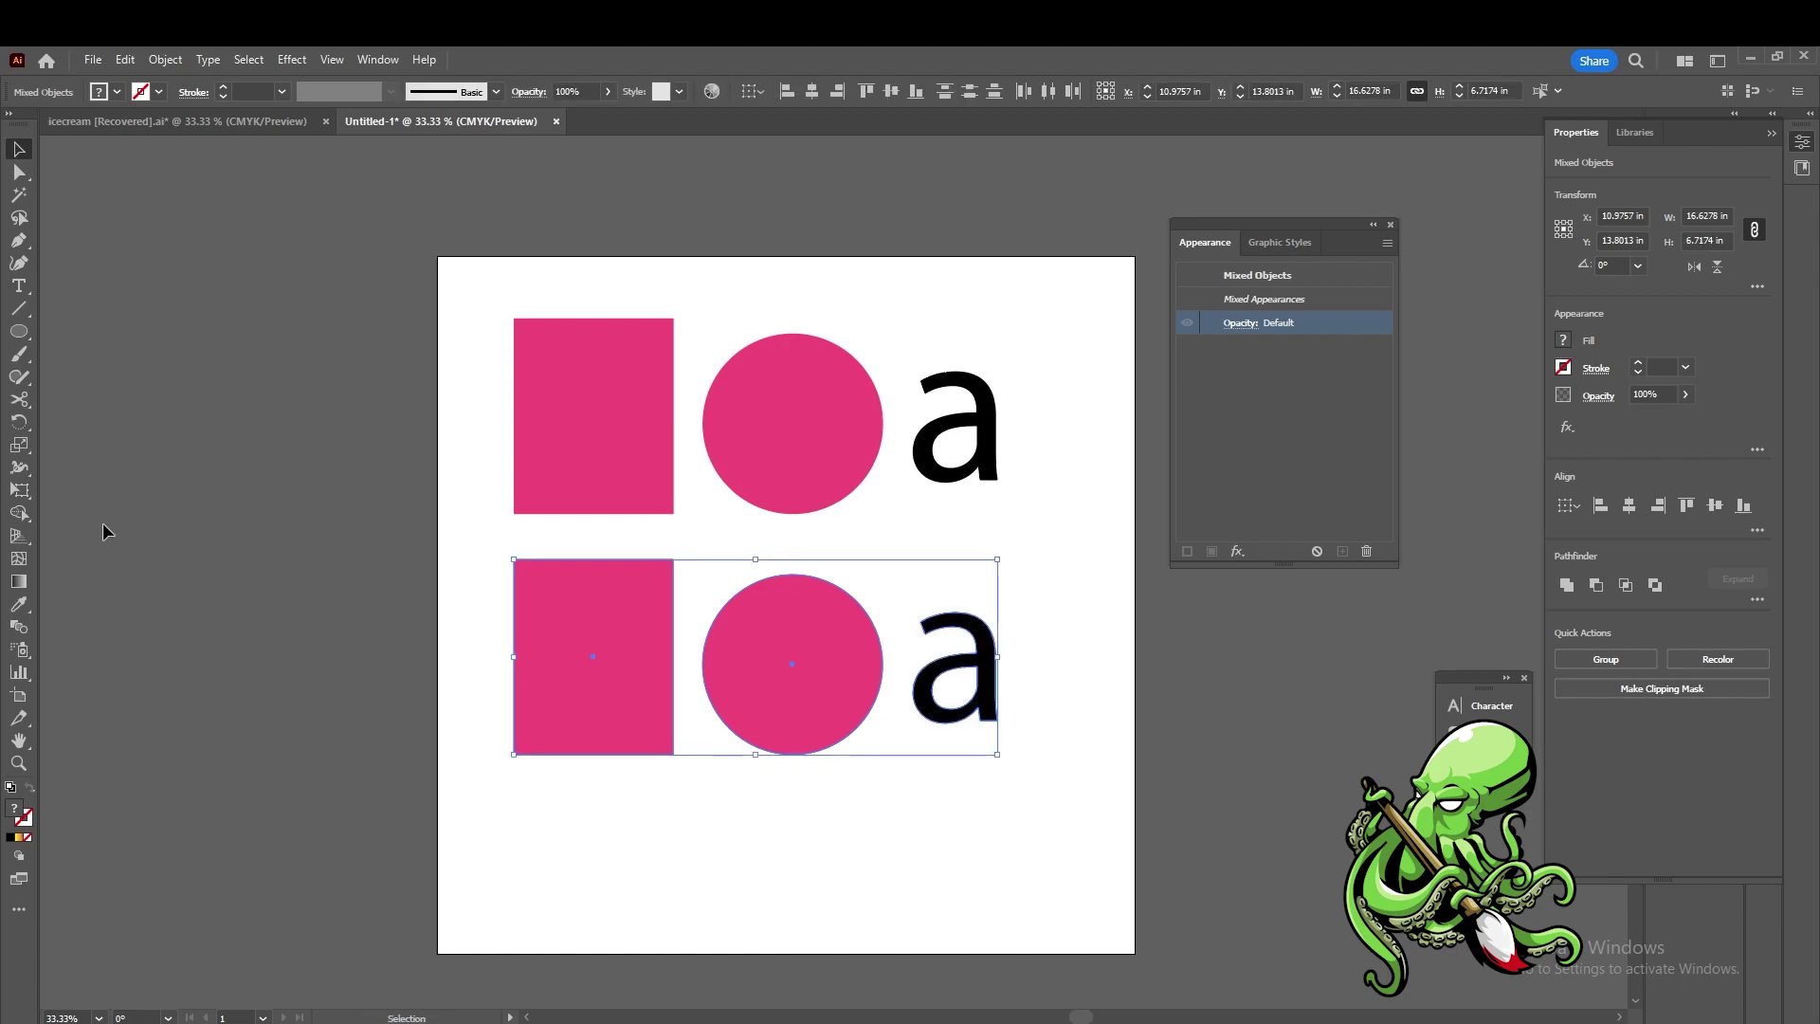
click(19, 581)
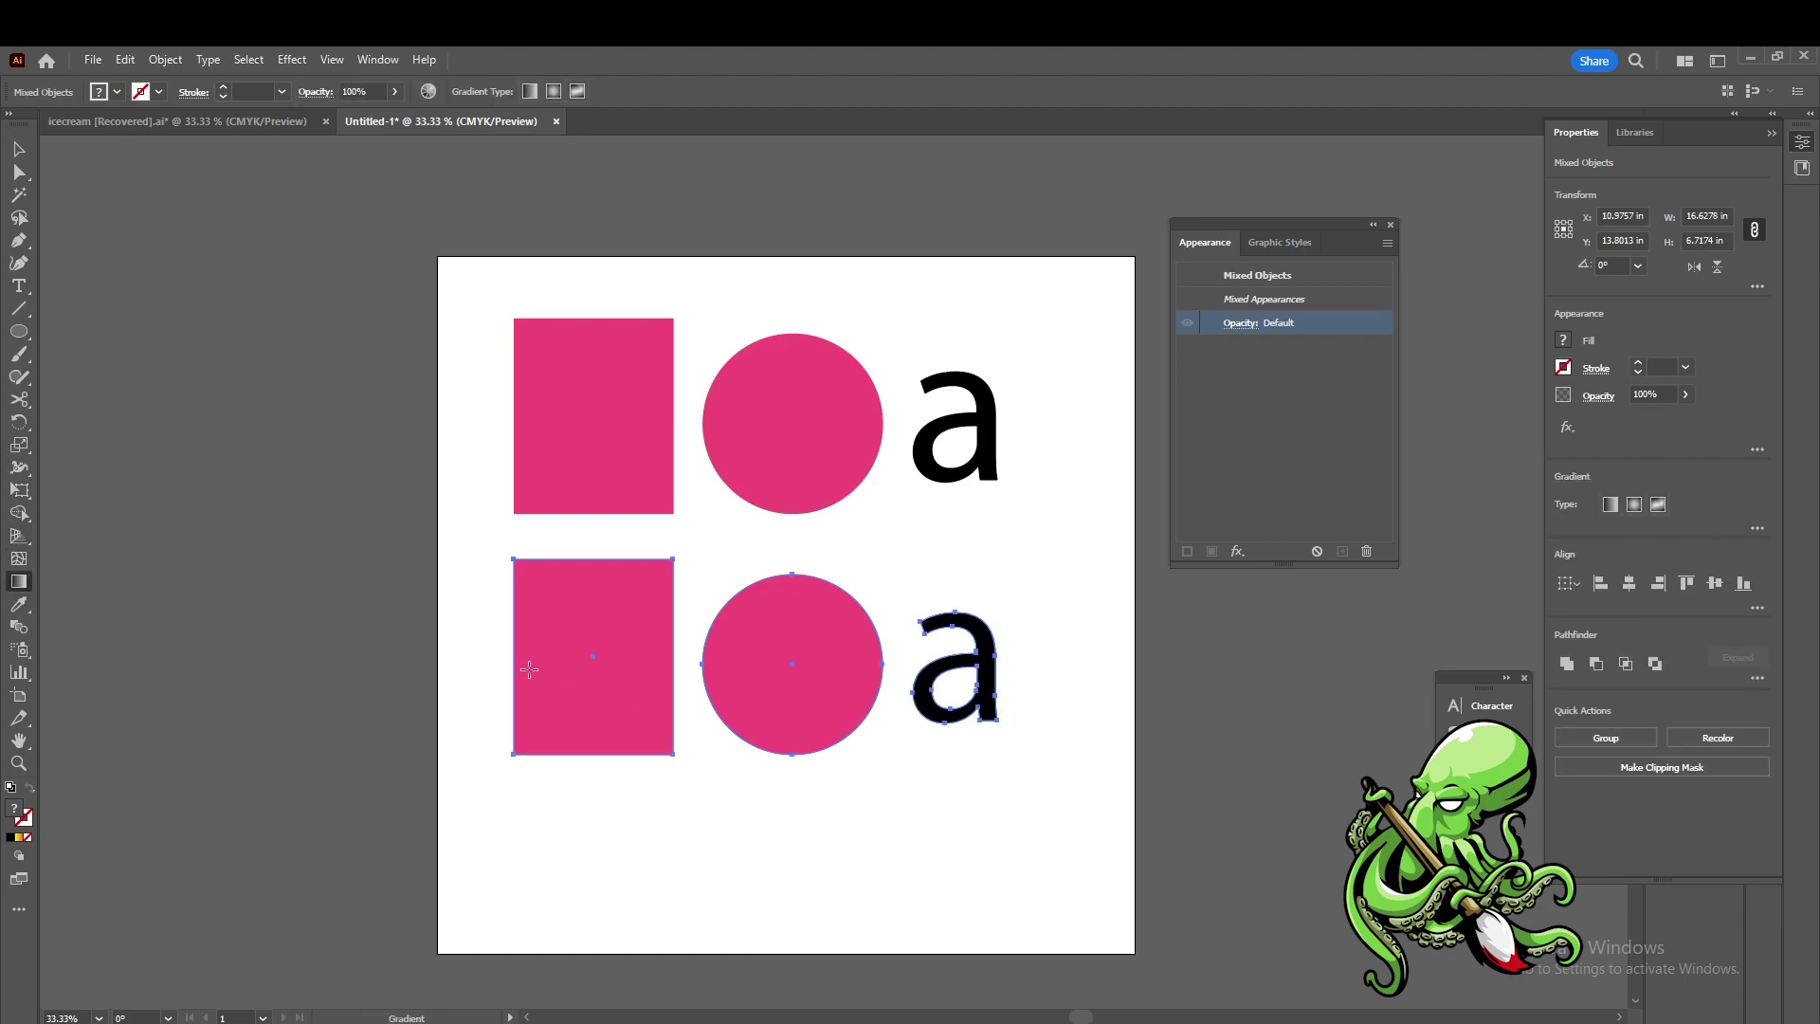
click(1610, 505)
scroll(825, 770, up, 1)
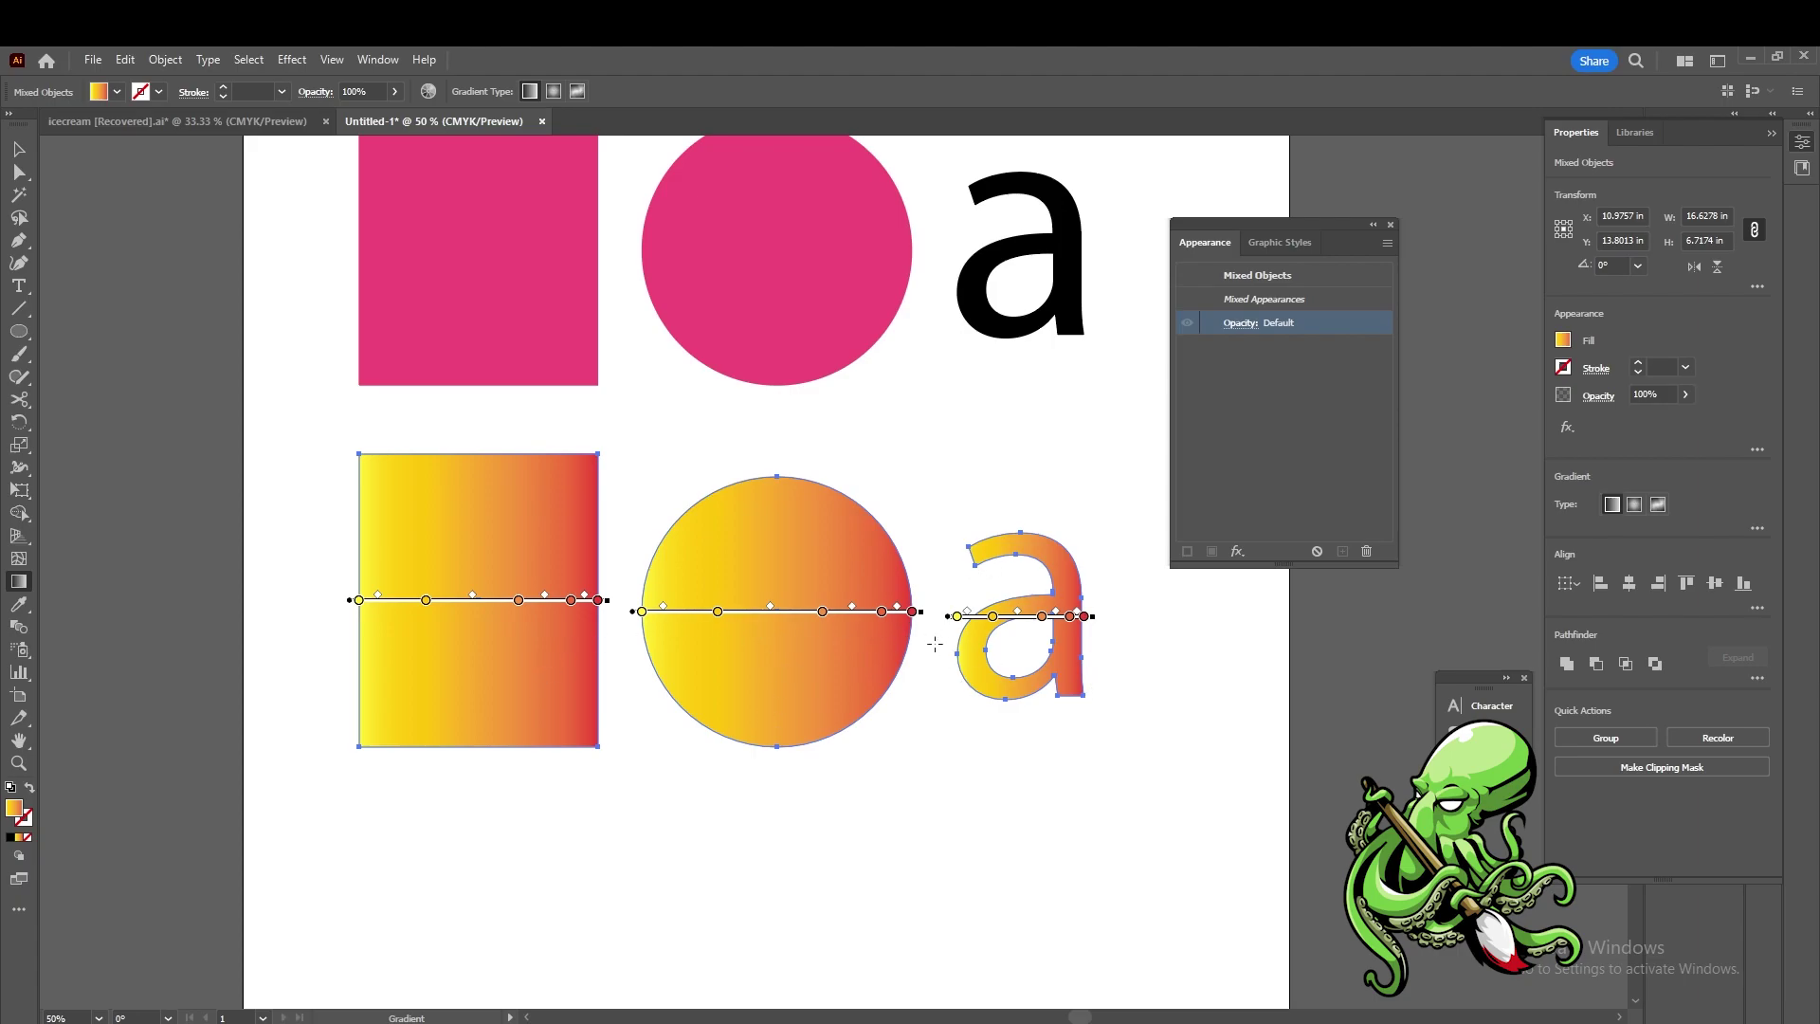
key(v)
key(ctrl+z)
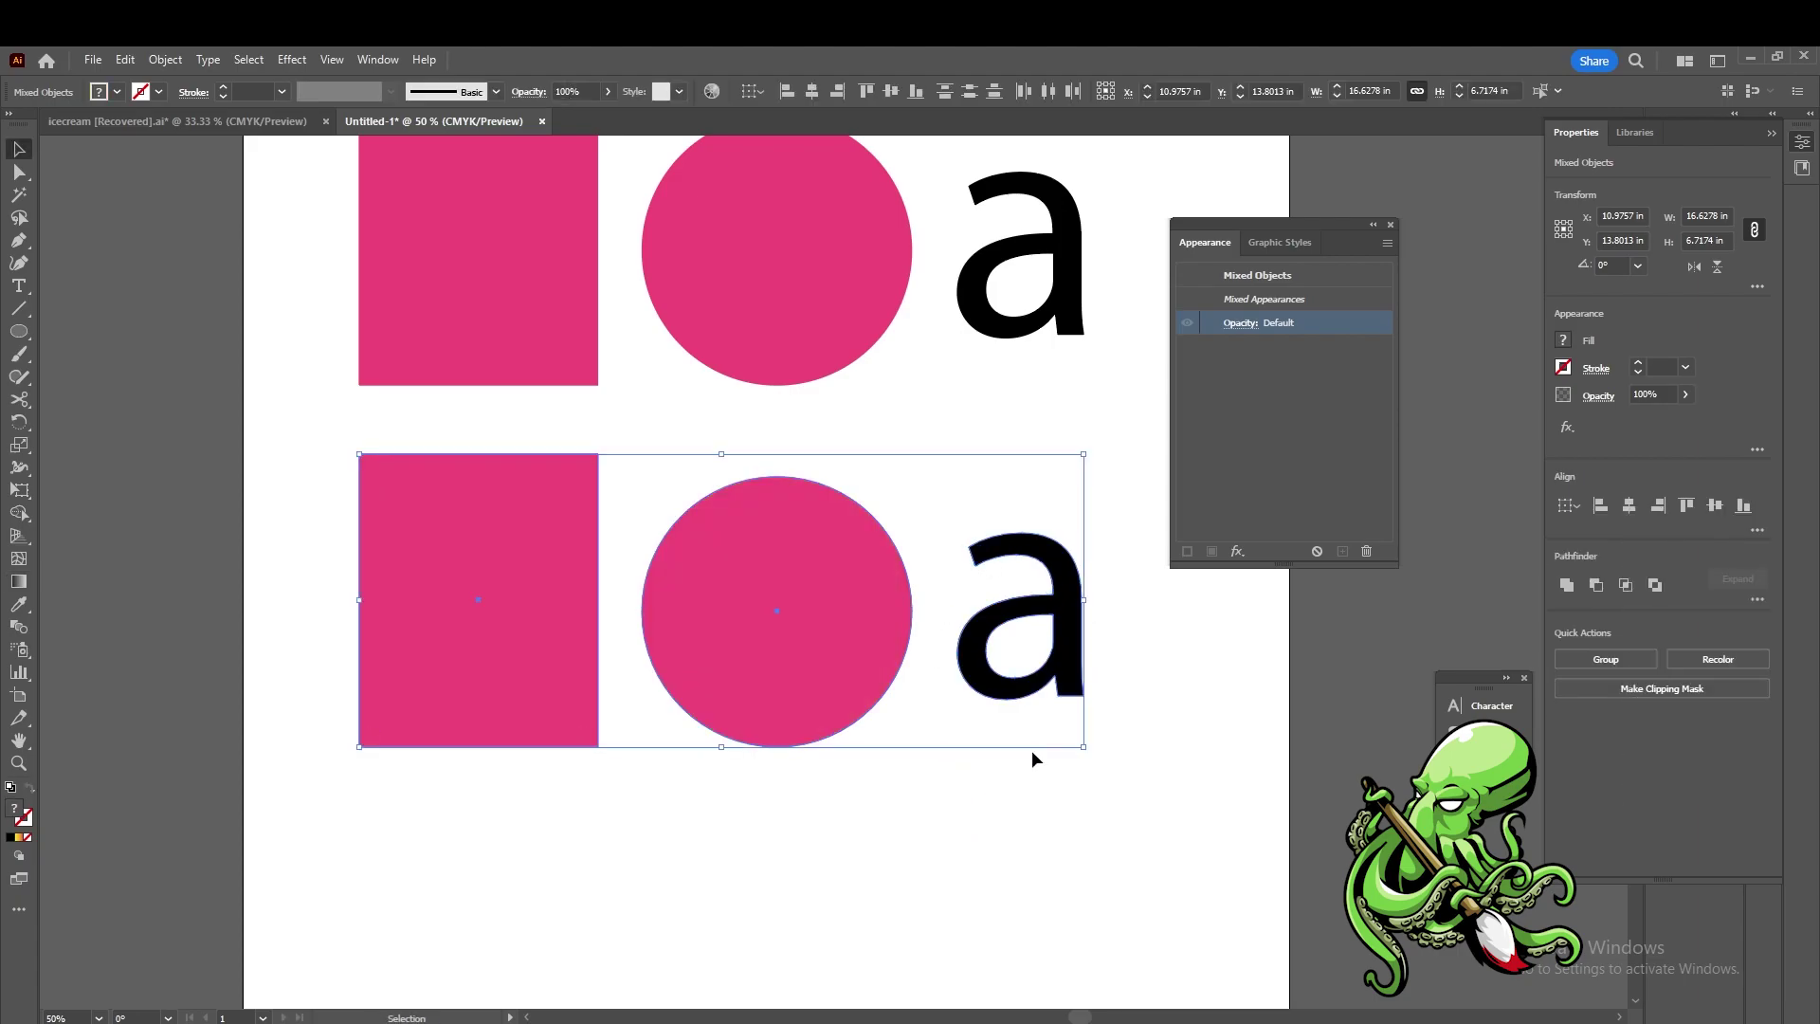
key(Delete)
- Duplicate the square, circle and 'a' row and place the copy below the original
key(ctrl+minus)
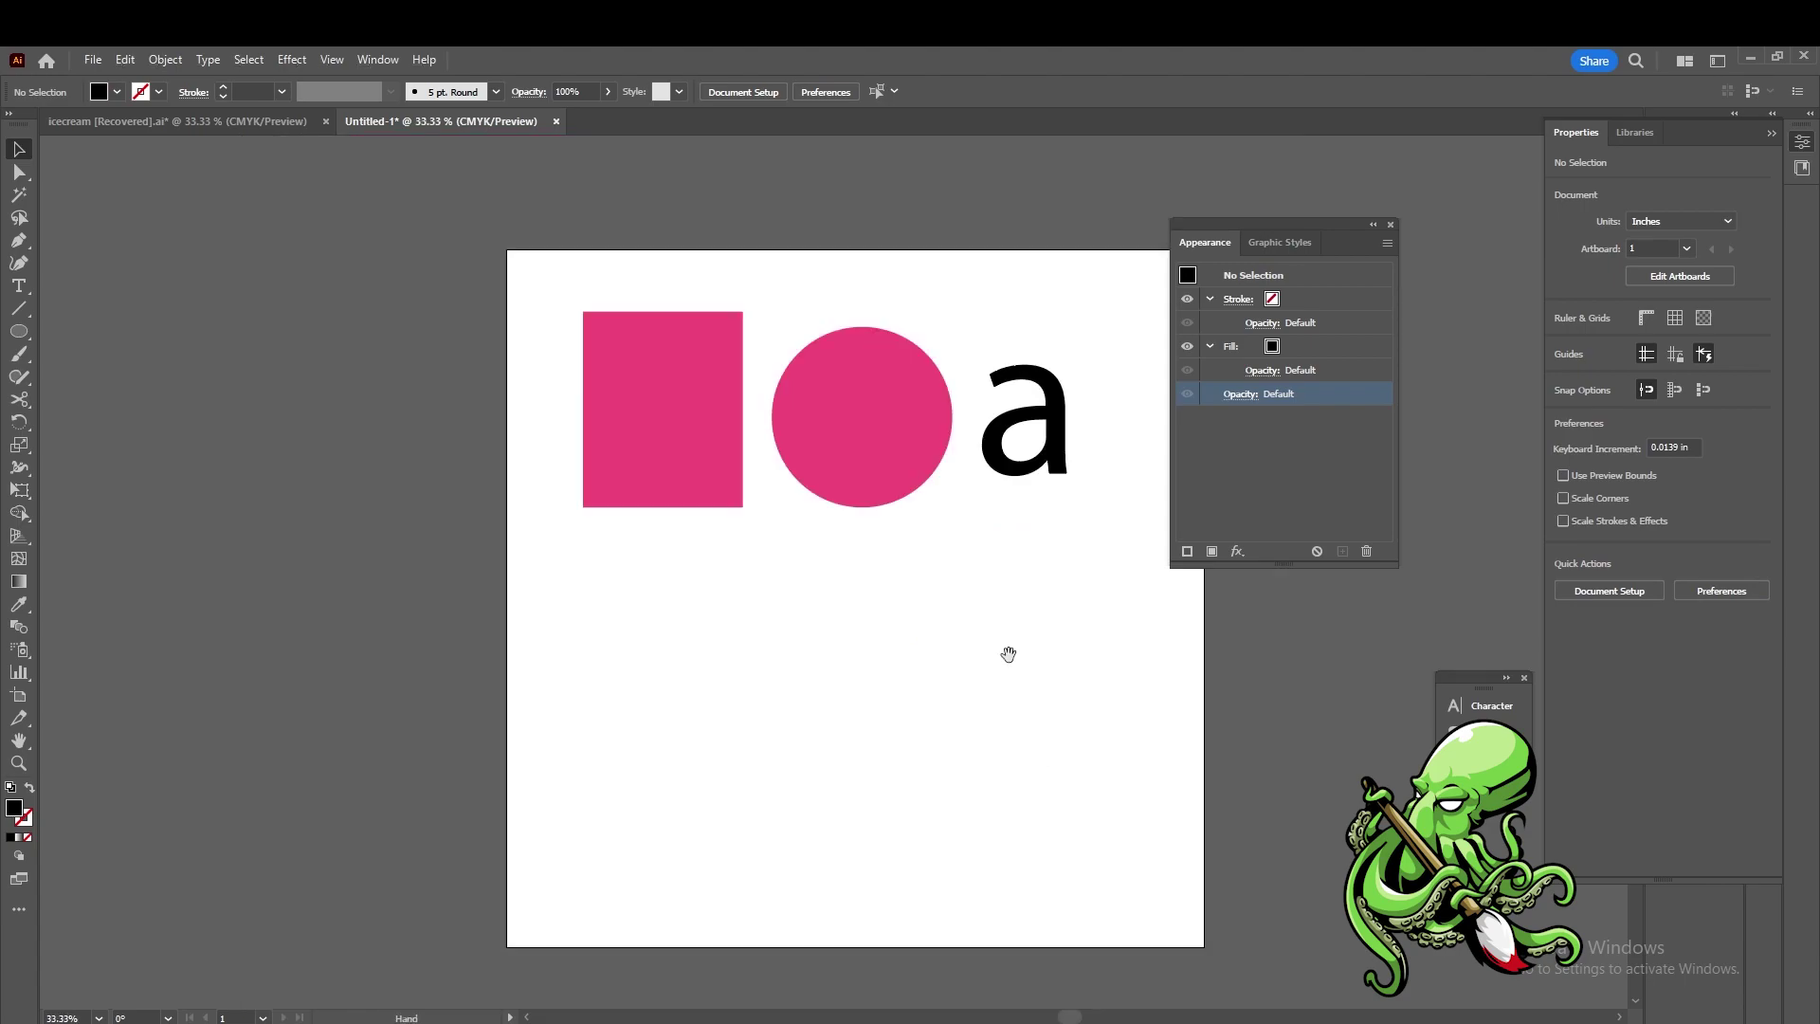
drag(986, 600, 458, 322)
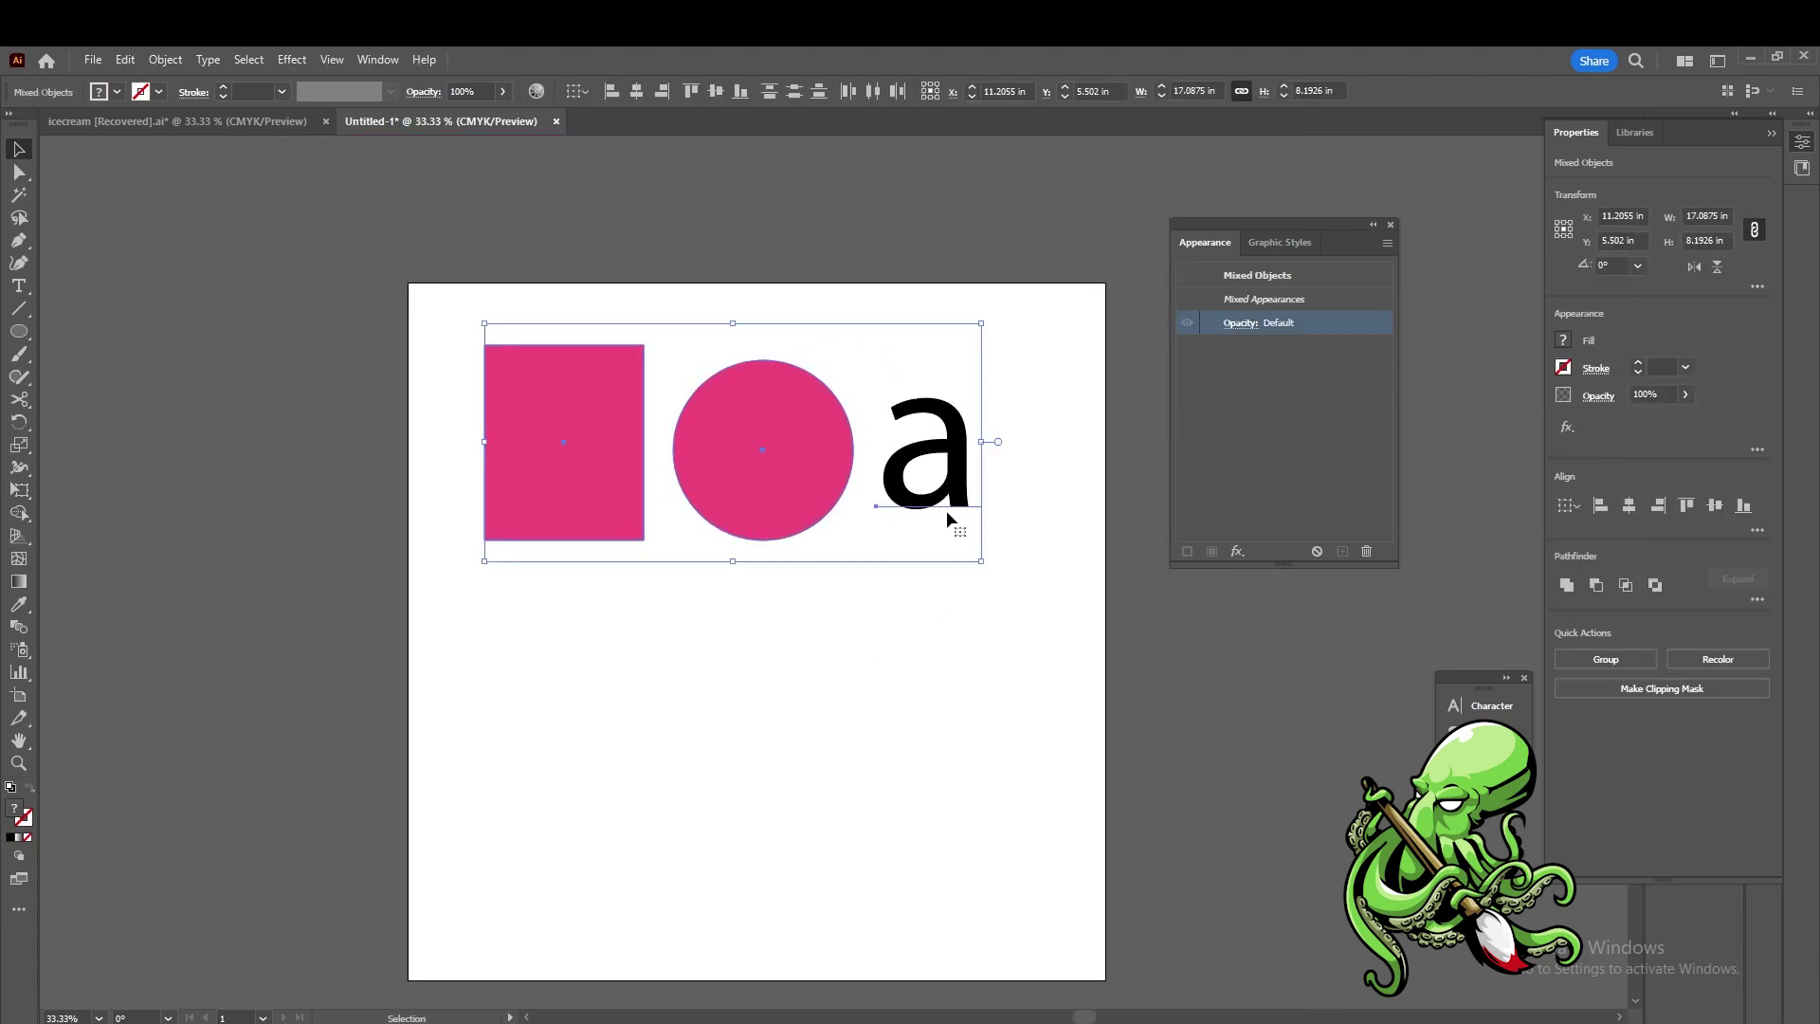
drag(778, 507, 796, 663)
key(ctrl+equal)
drag(853, 756, 741, 772)
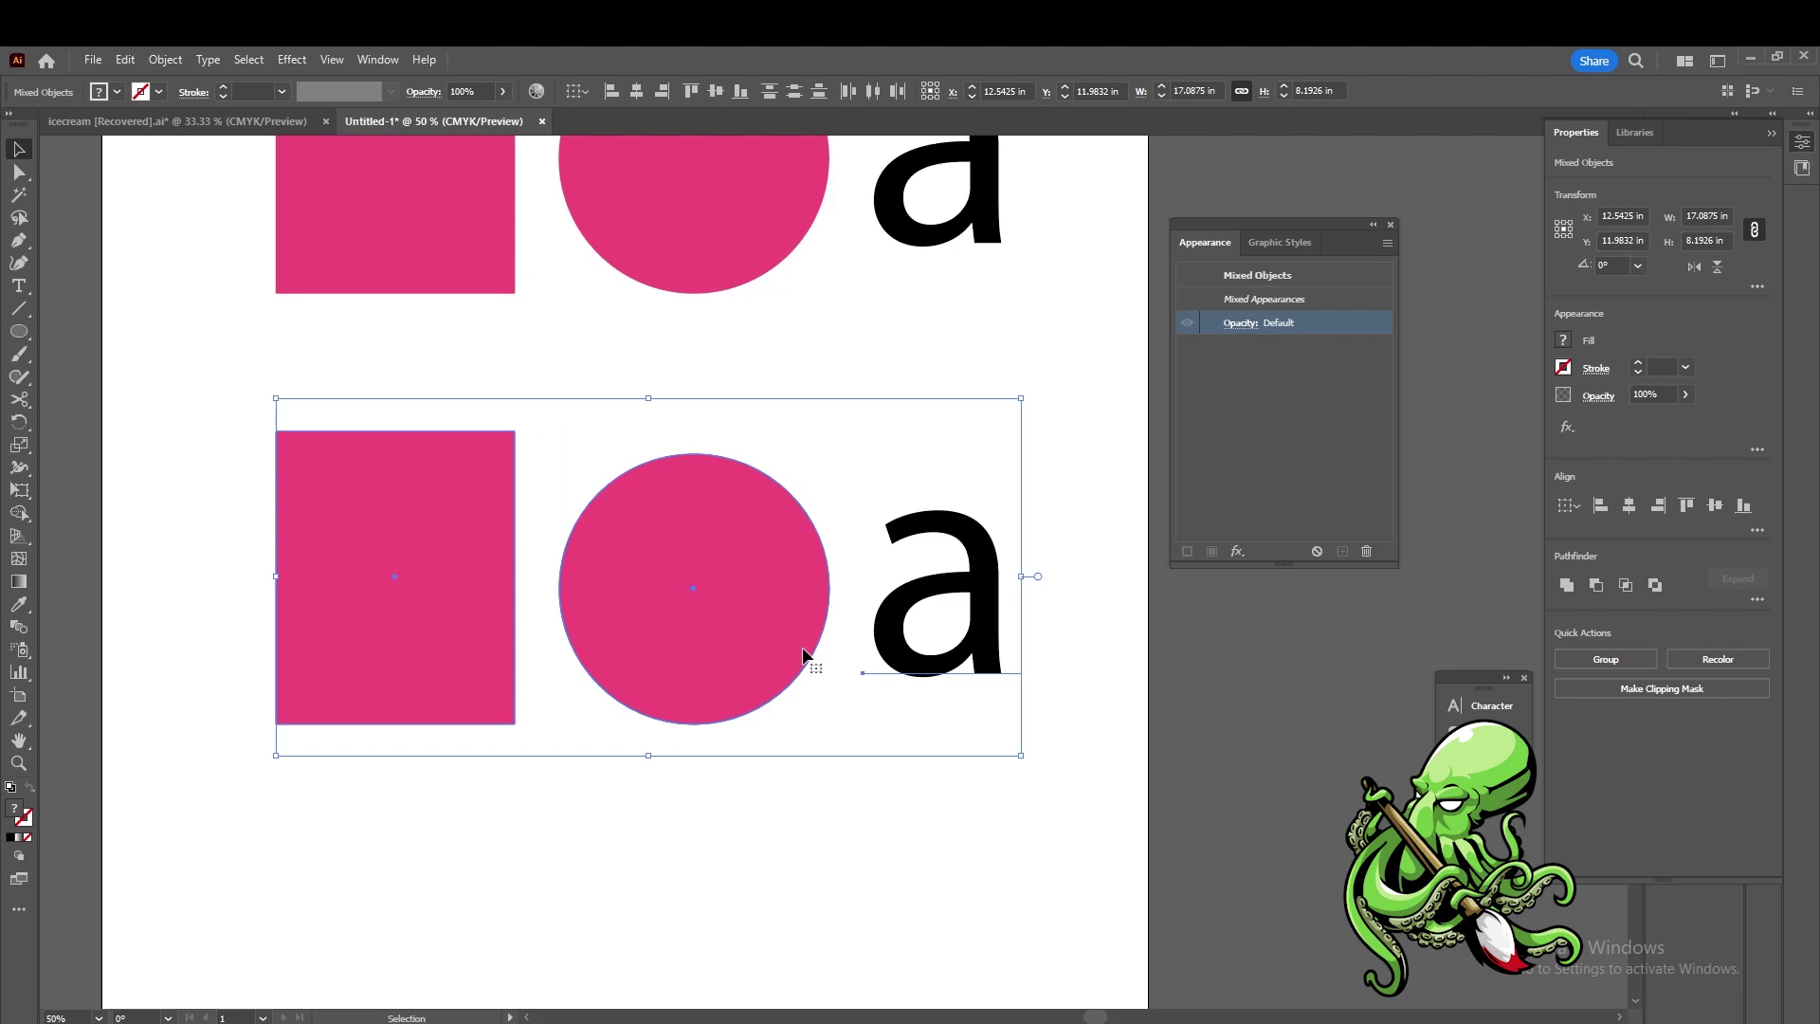
click(725, 823)
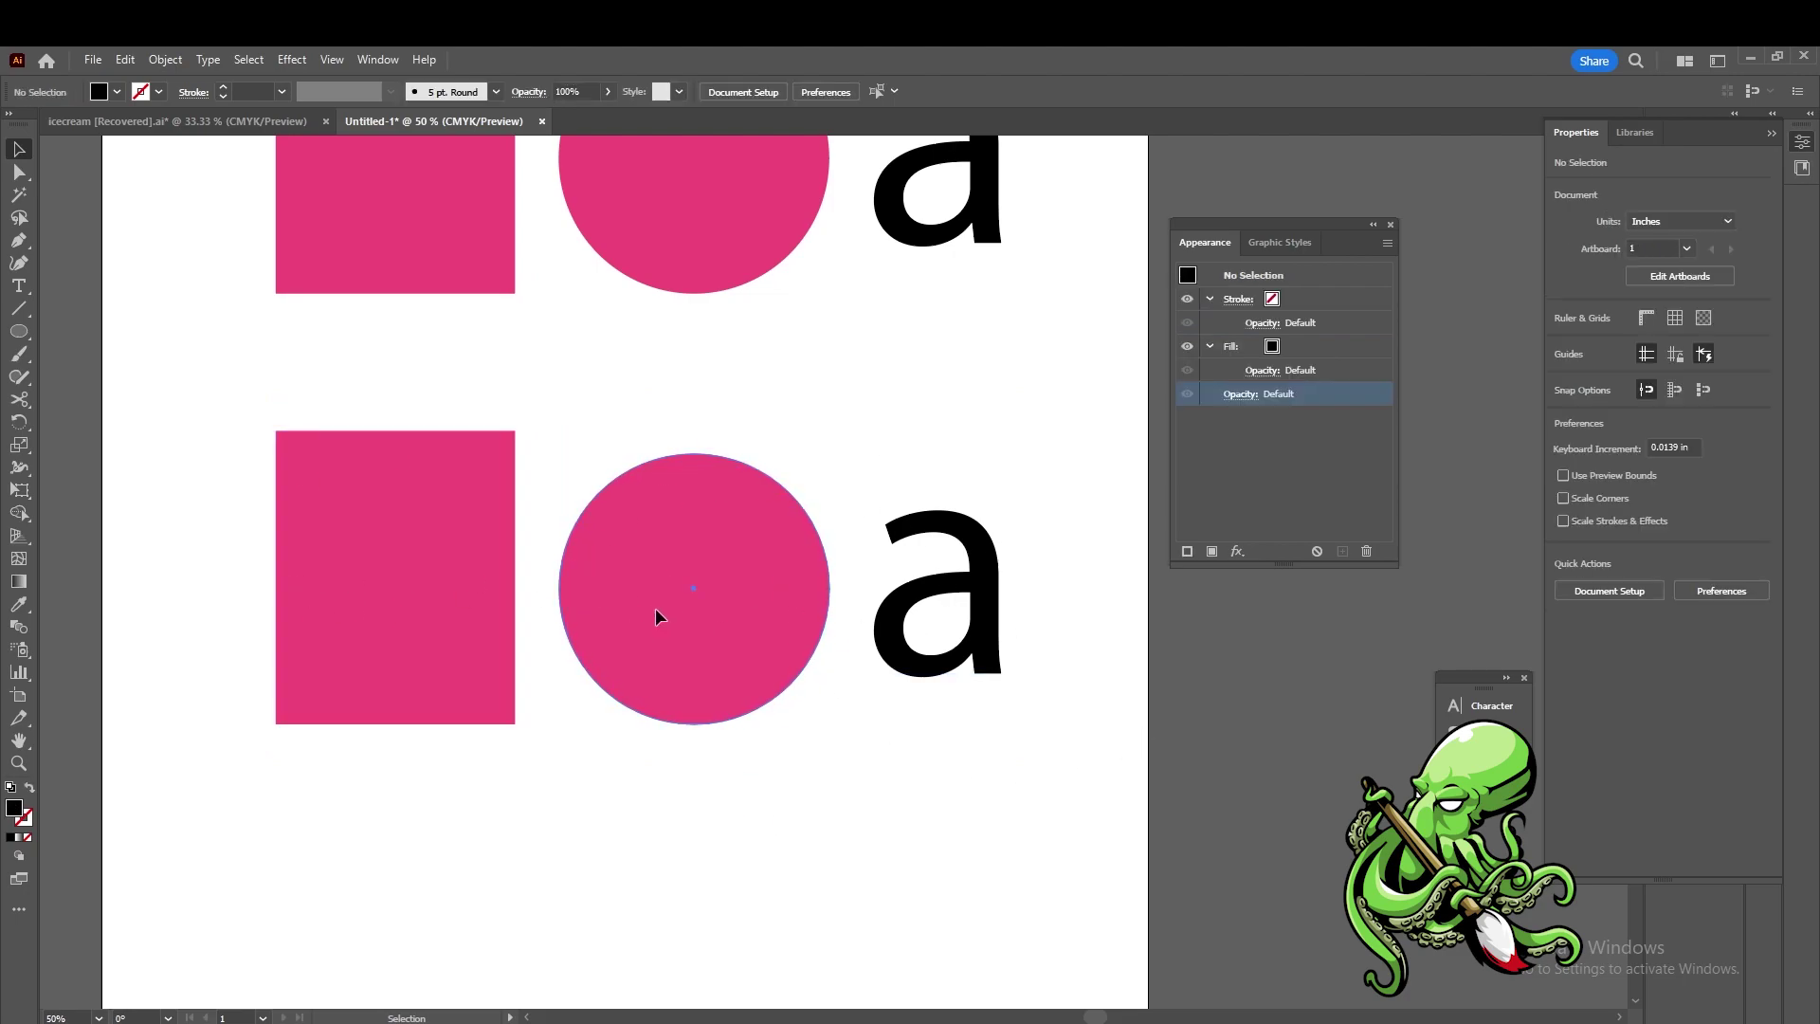
- Push the lower circle and 'a' closer to the square, then group the three lower shapes
drag(656, 608, 627, 608)
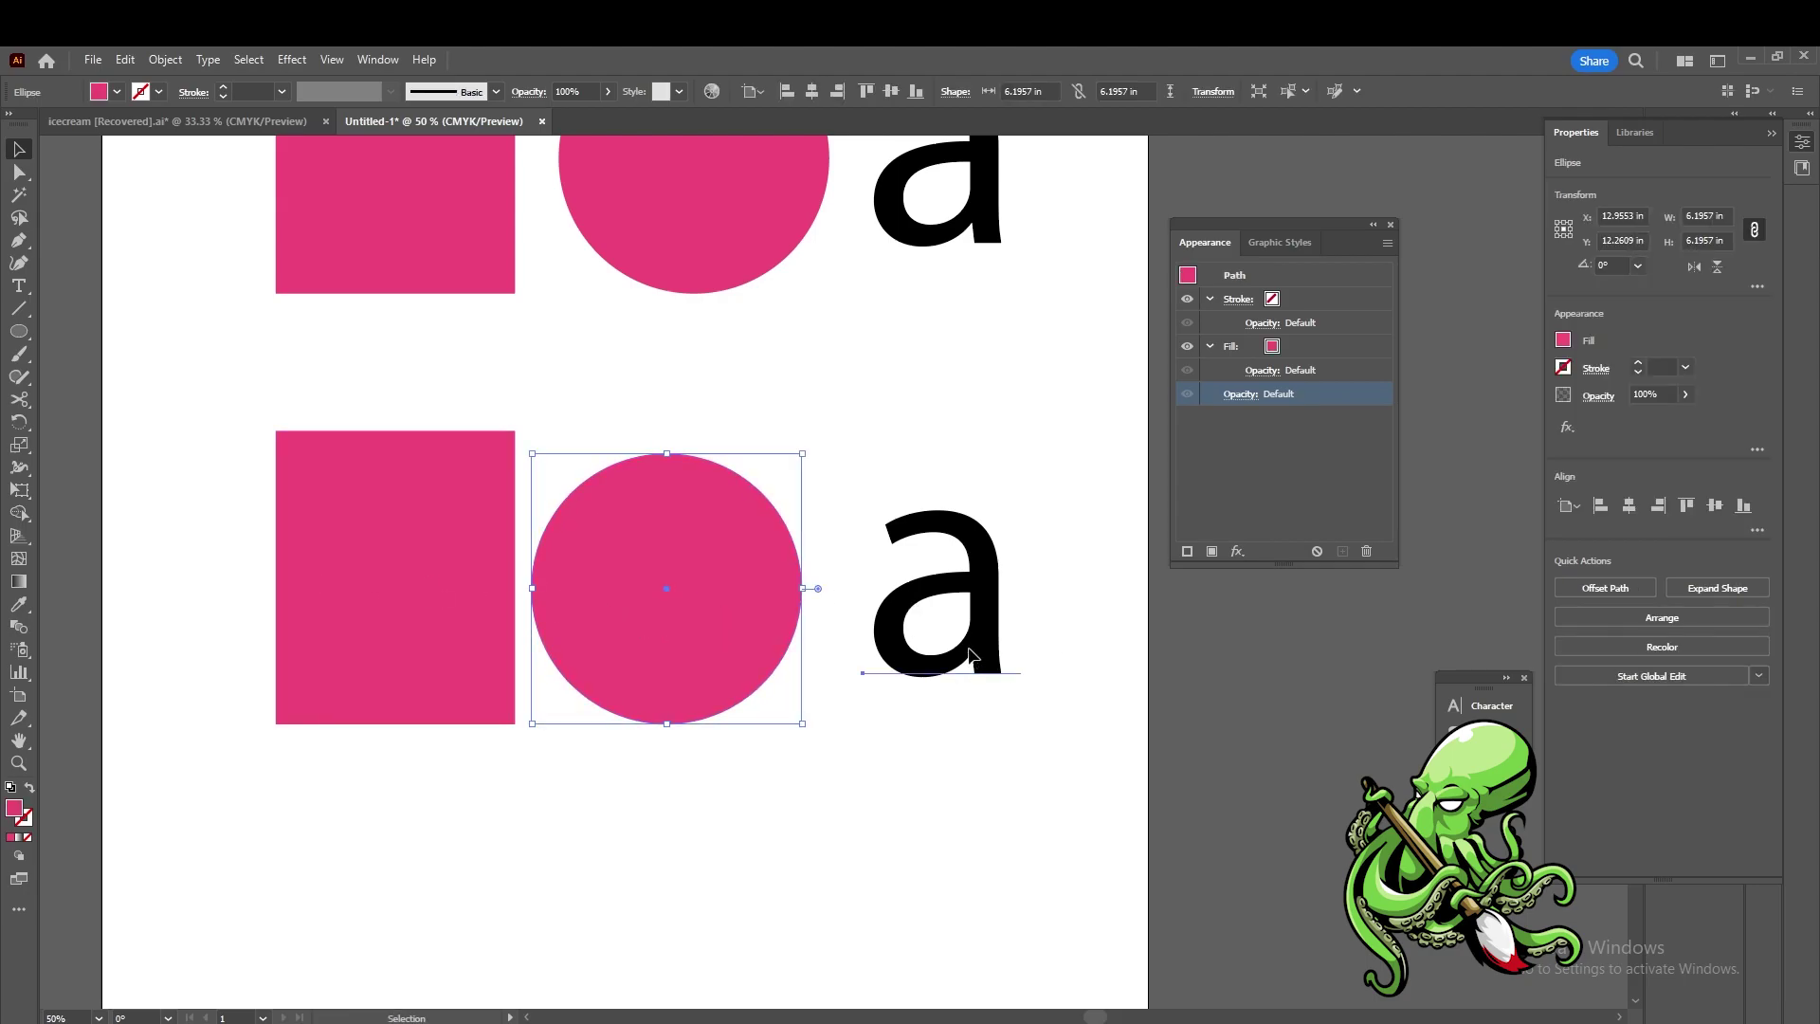
drag(966, 734, 923, 734)
click(923, 734)
click(829, 669)
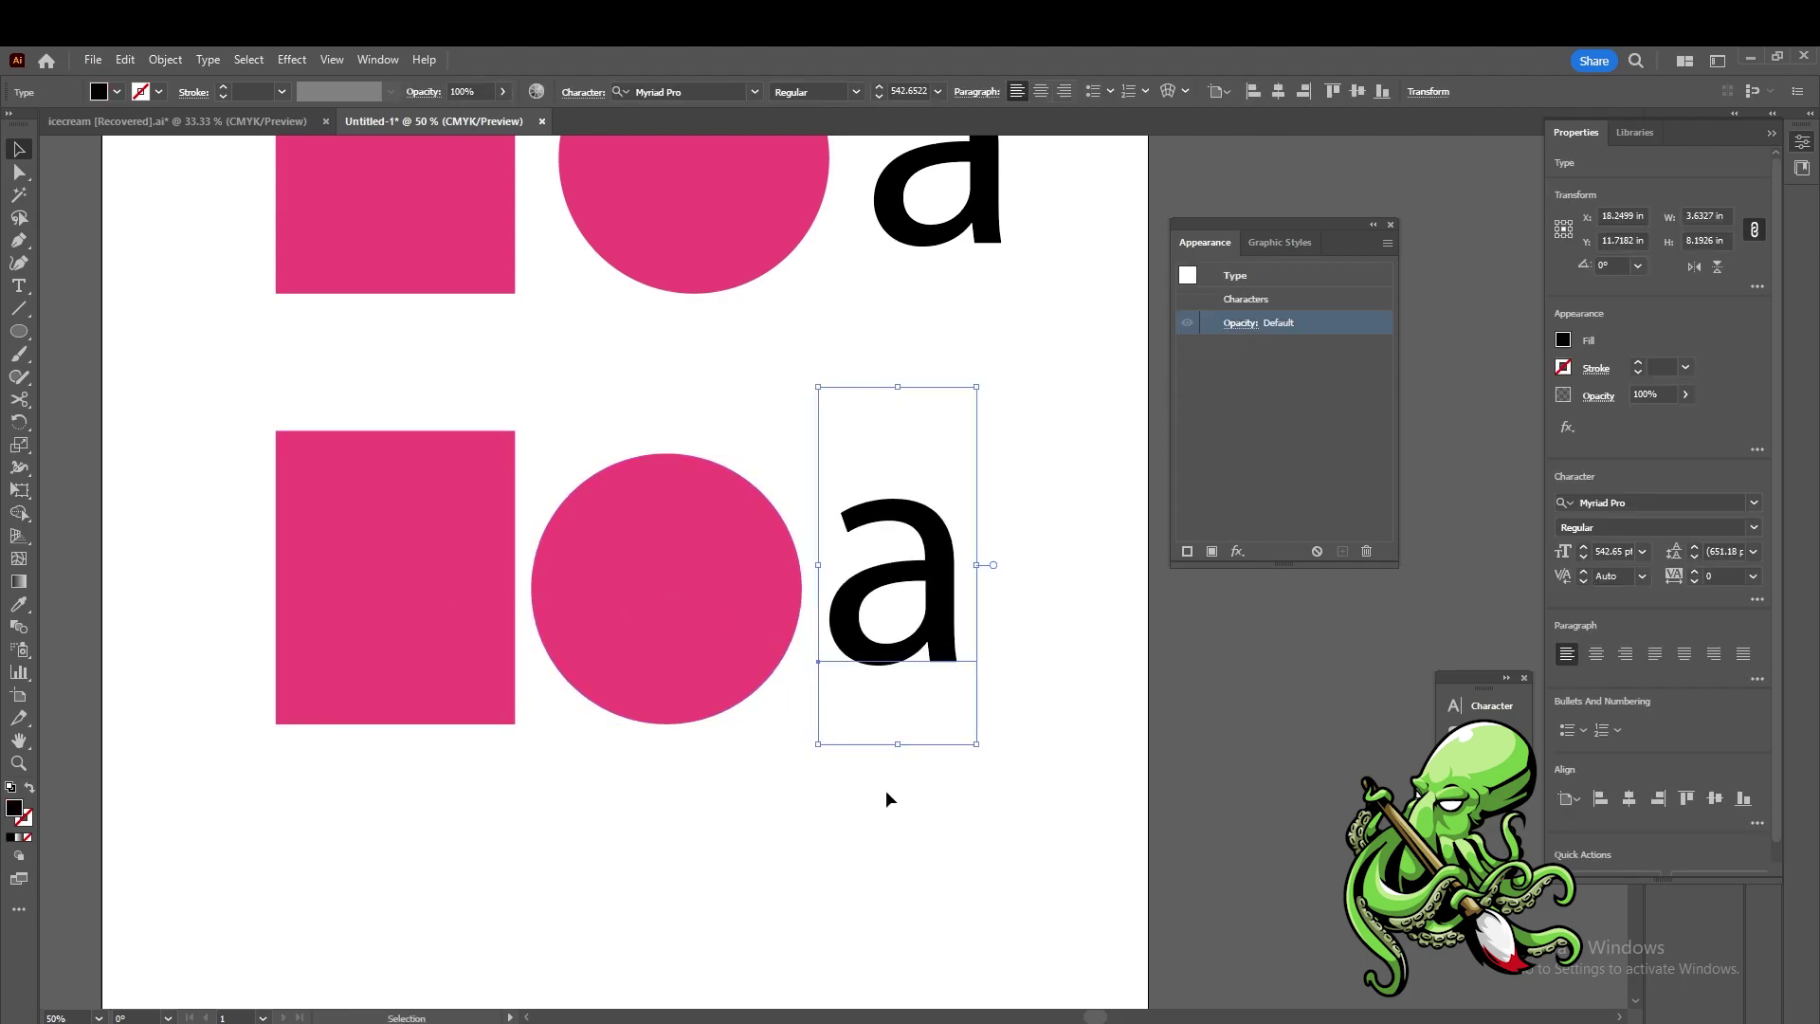
drag(909, 632, 905, 654)
drag(724, 647, 724, 618)
drag(469, 675, 469, 634)
drag(210, 537, 1052, 744)
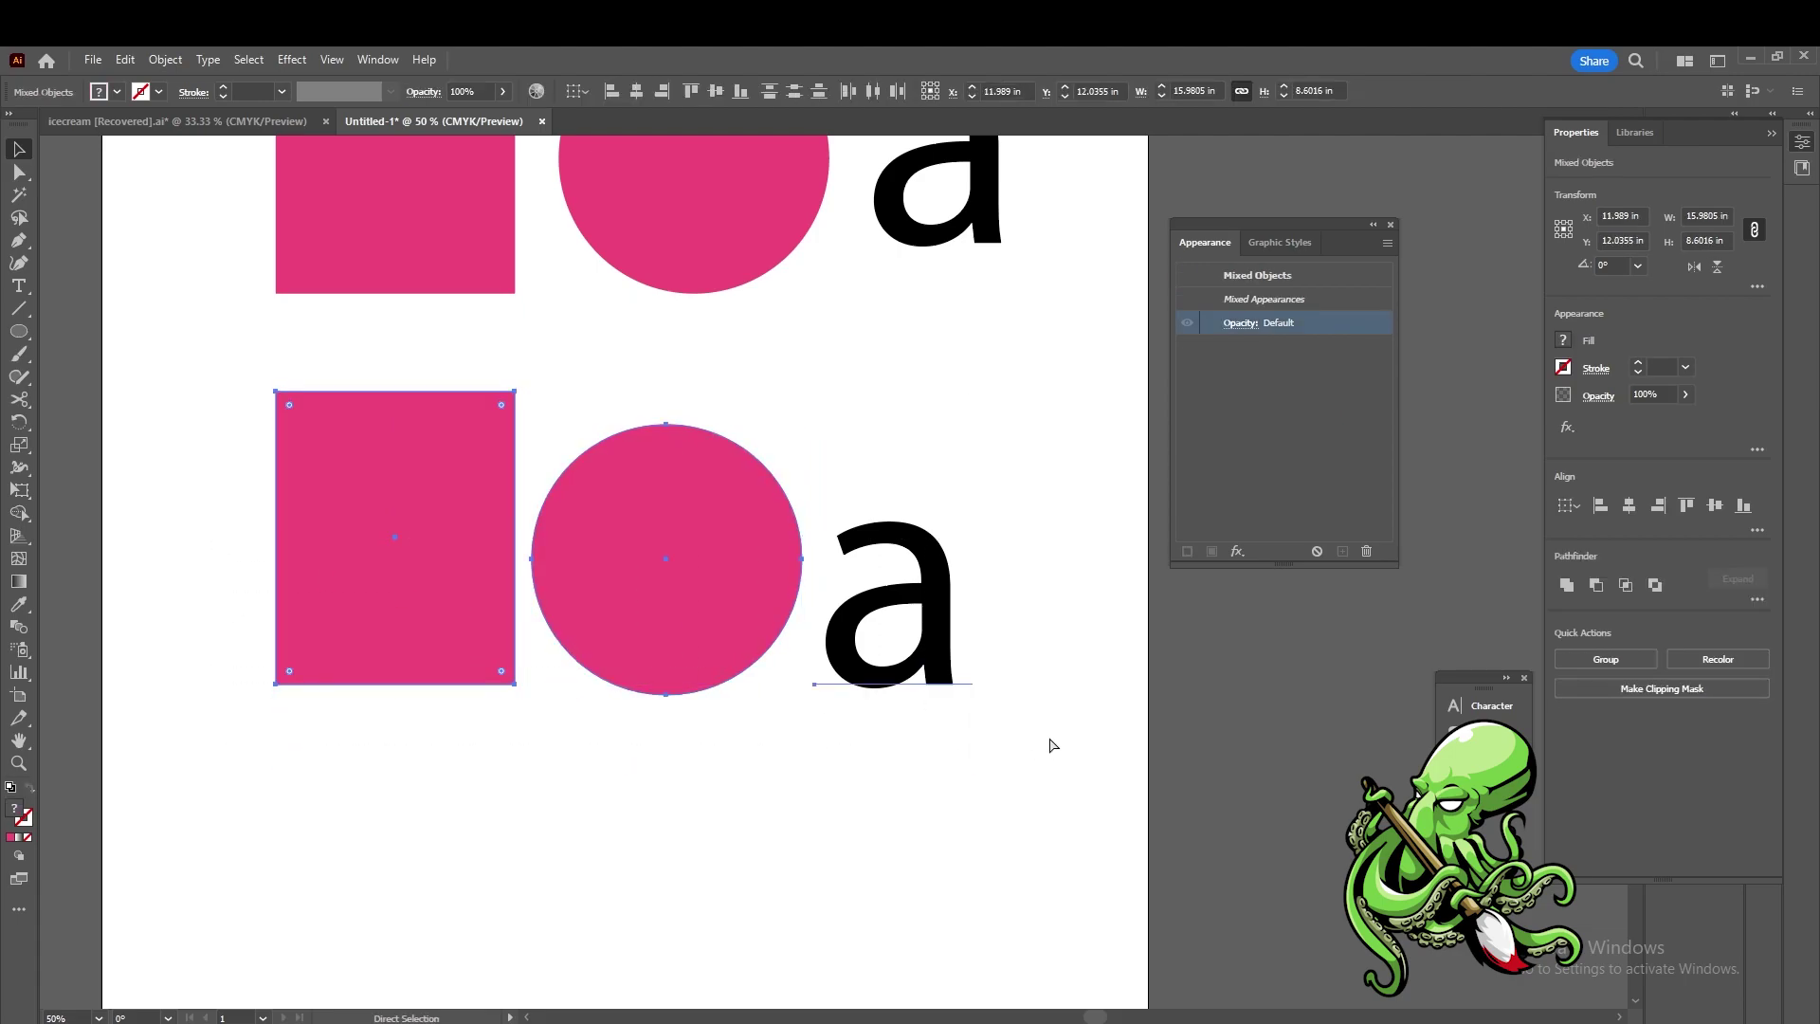
key(ctrl+g)
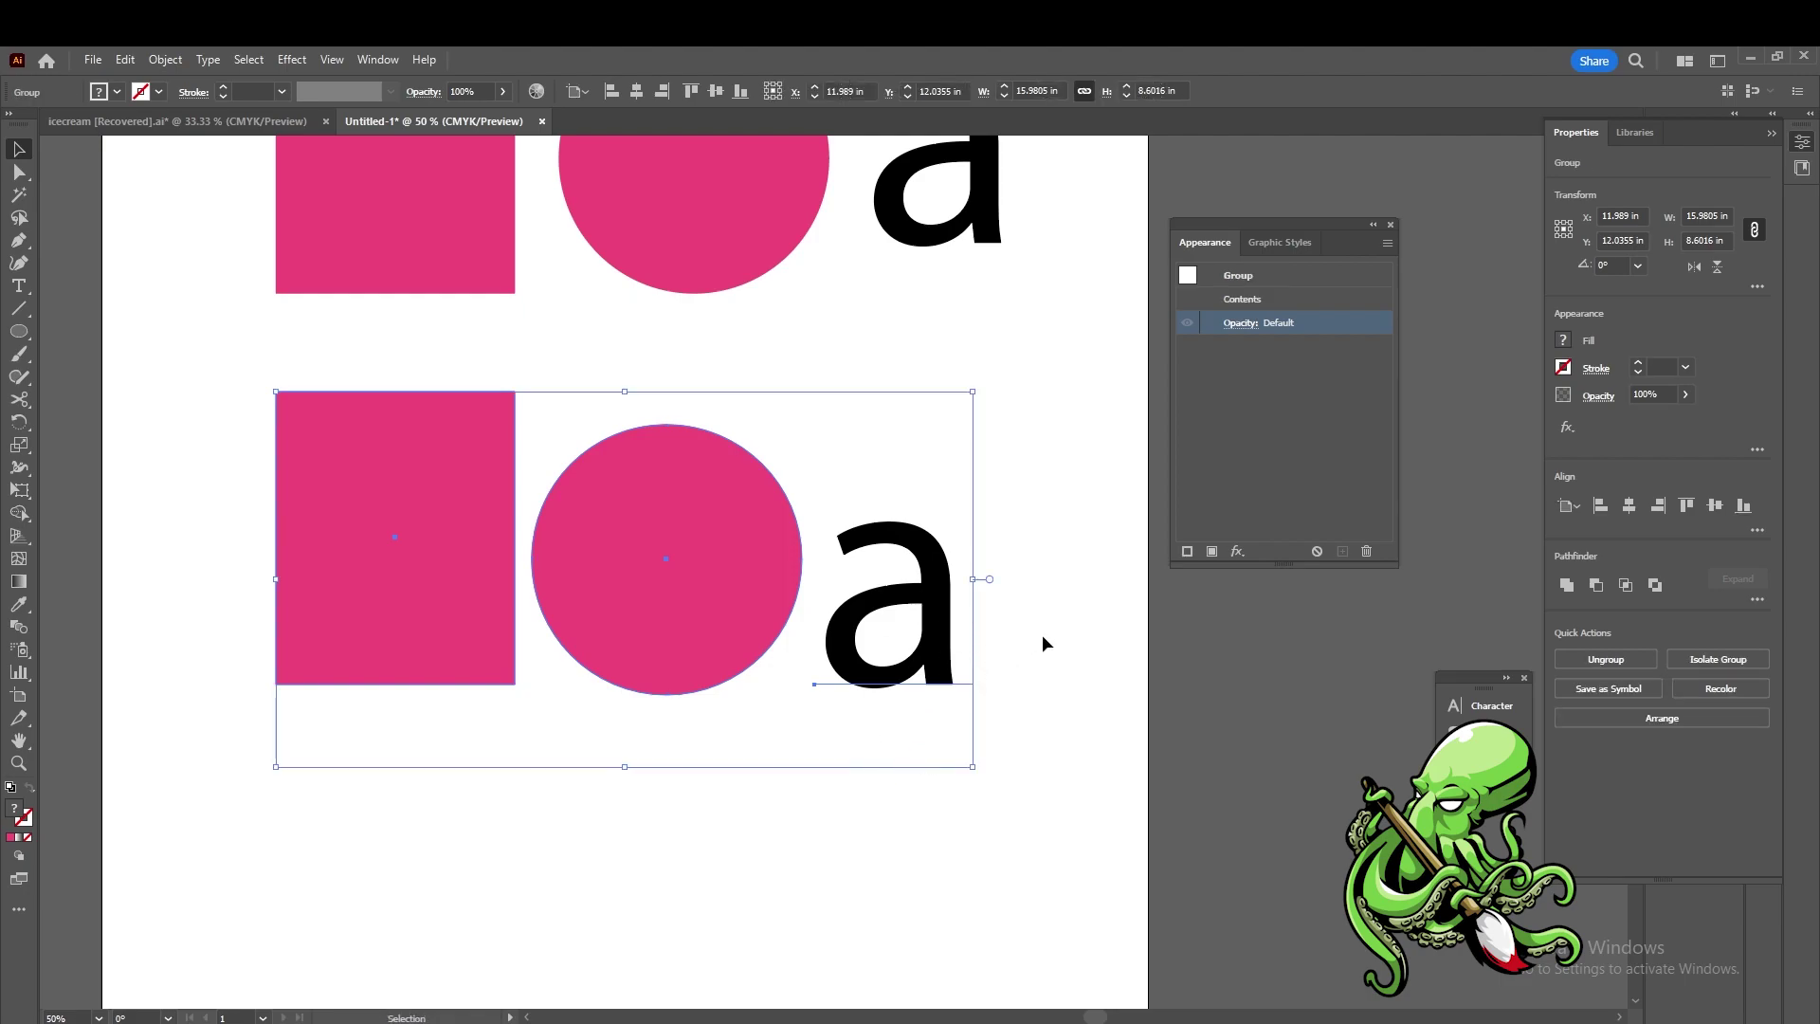
- Close the Appearance panel and move the bottom group slightly lower
click(1391, 228)
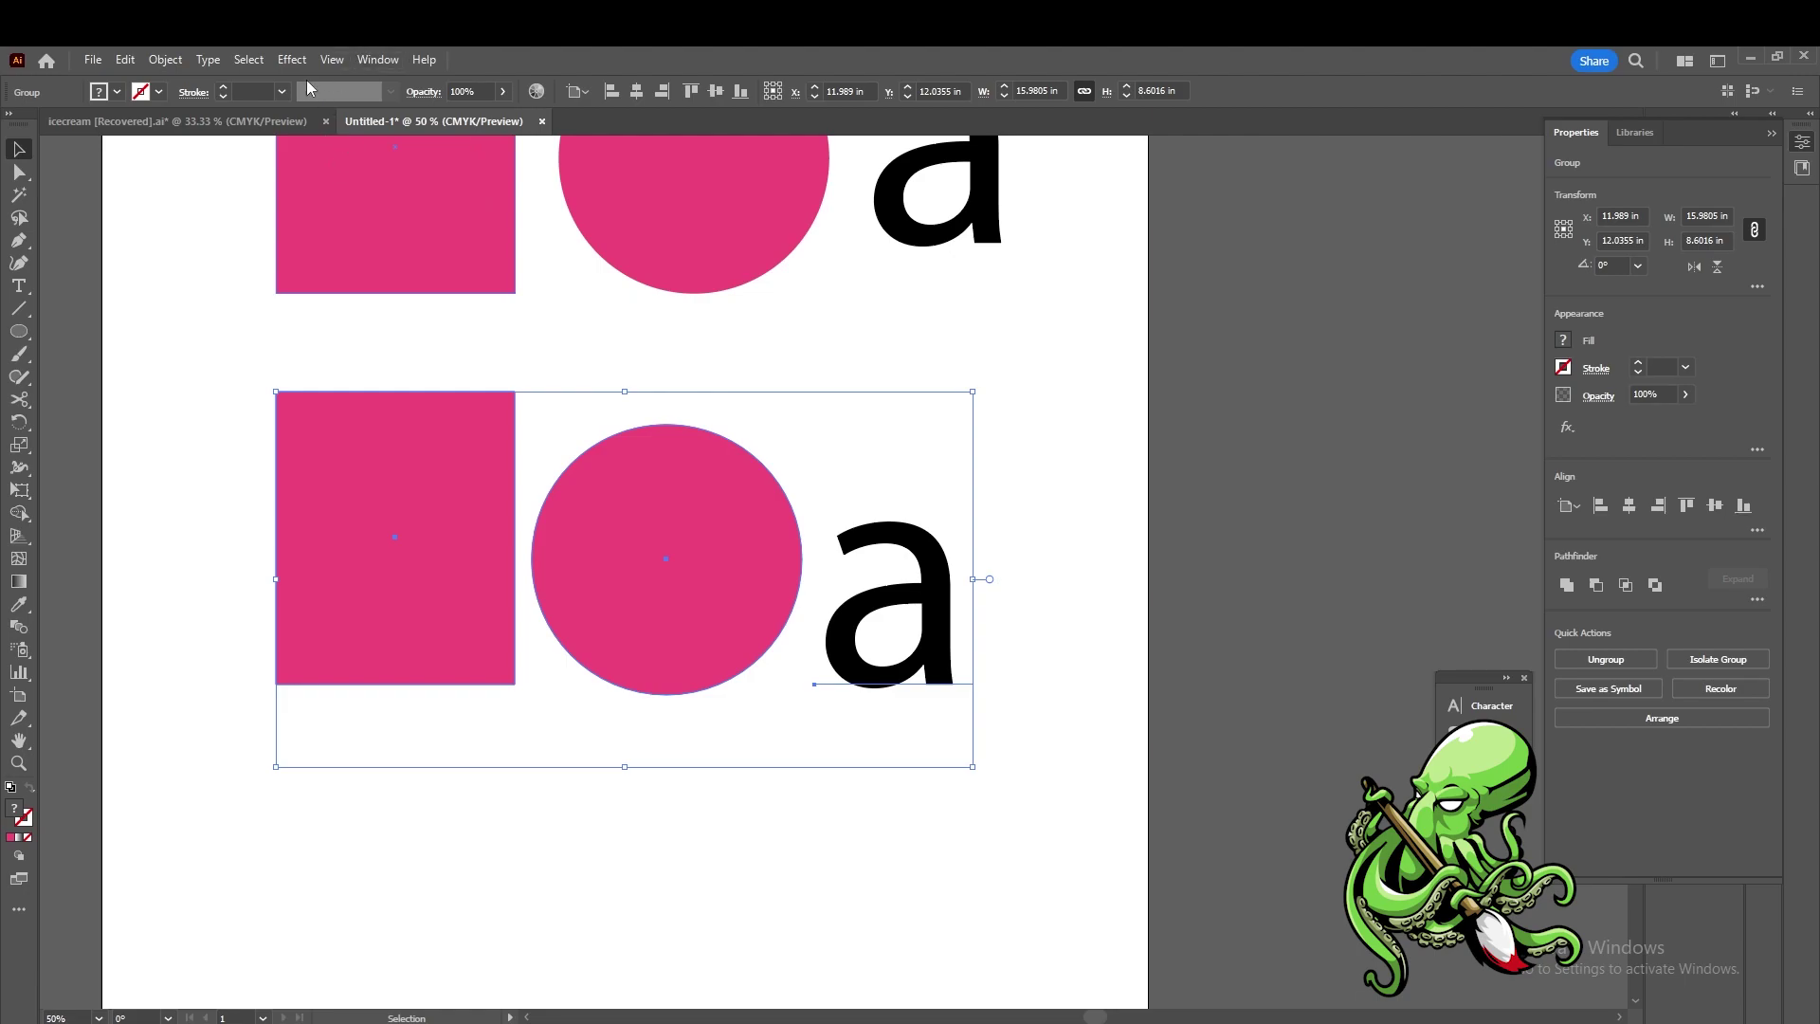
drag(493, 559, 482, 594)
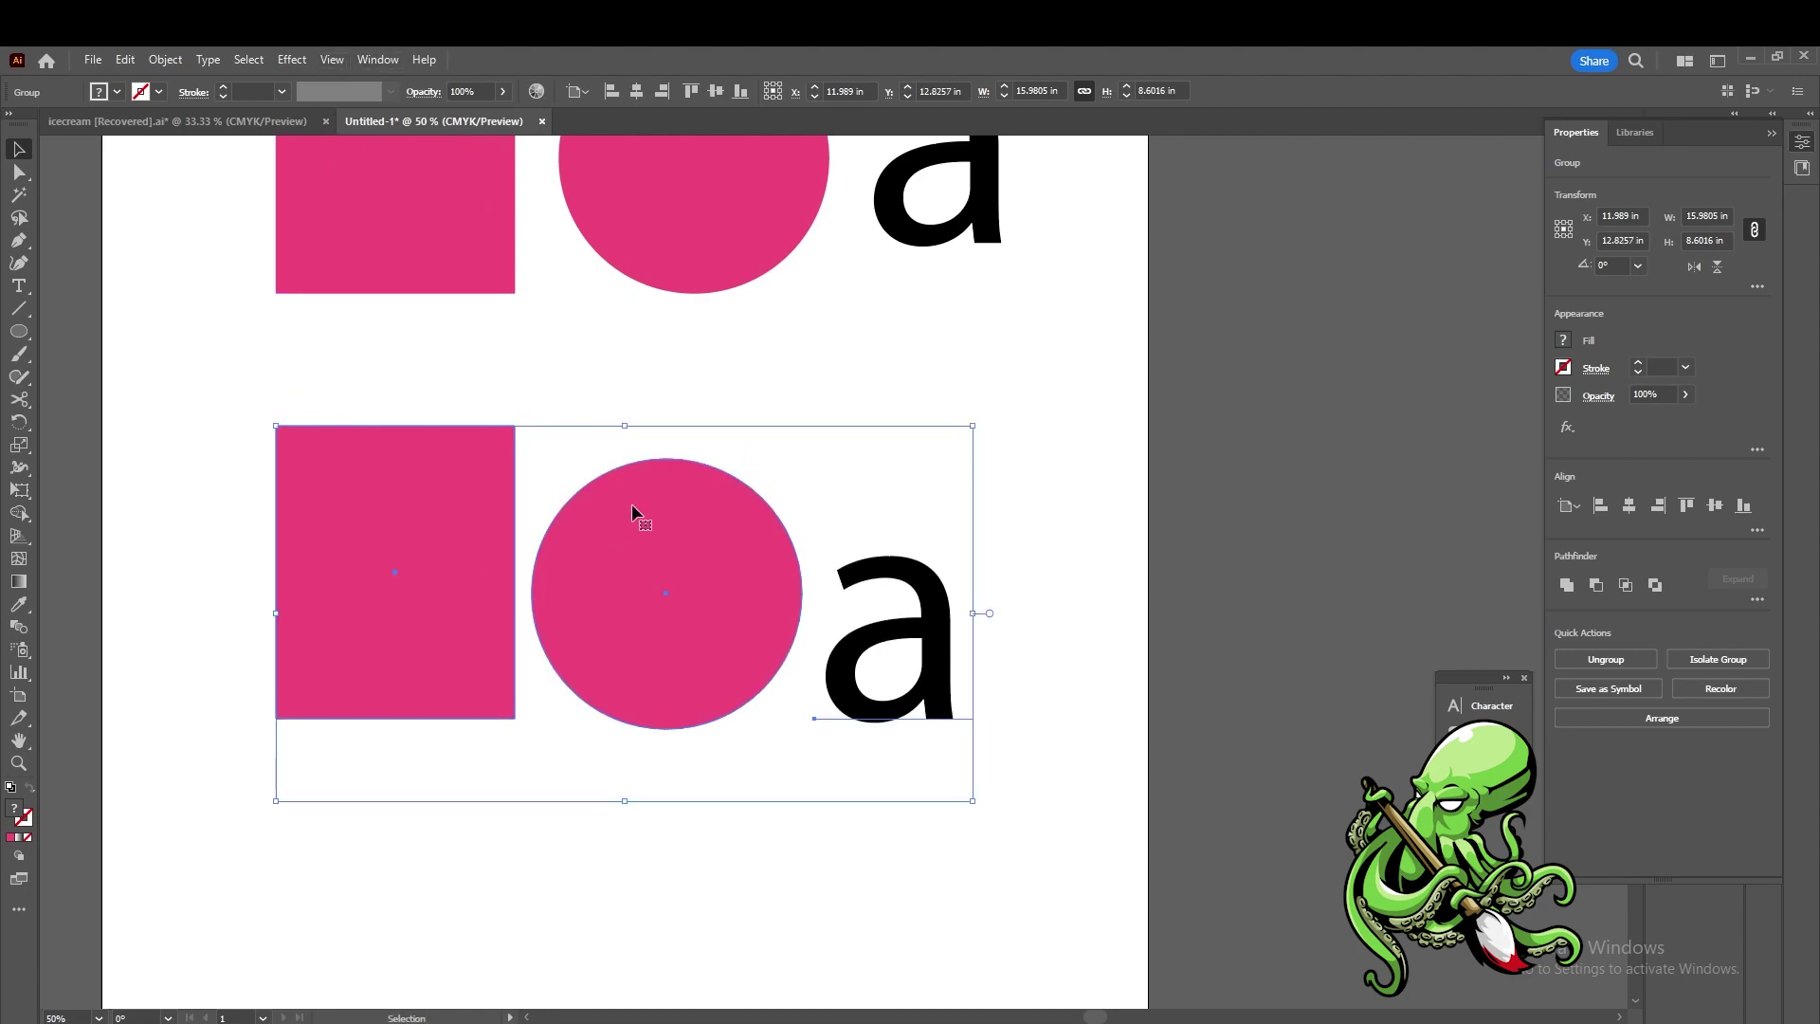
click(1218, 465)
click(775, 629)
drag(749, 607, 721, 676)
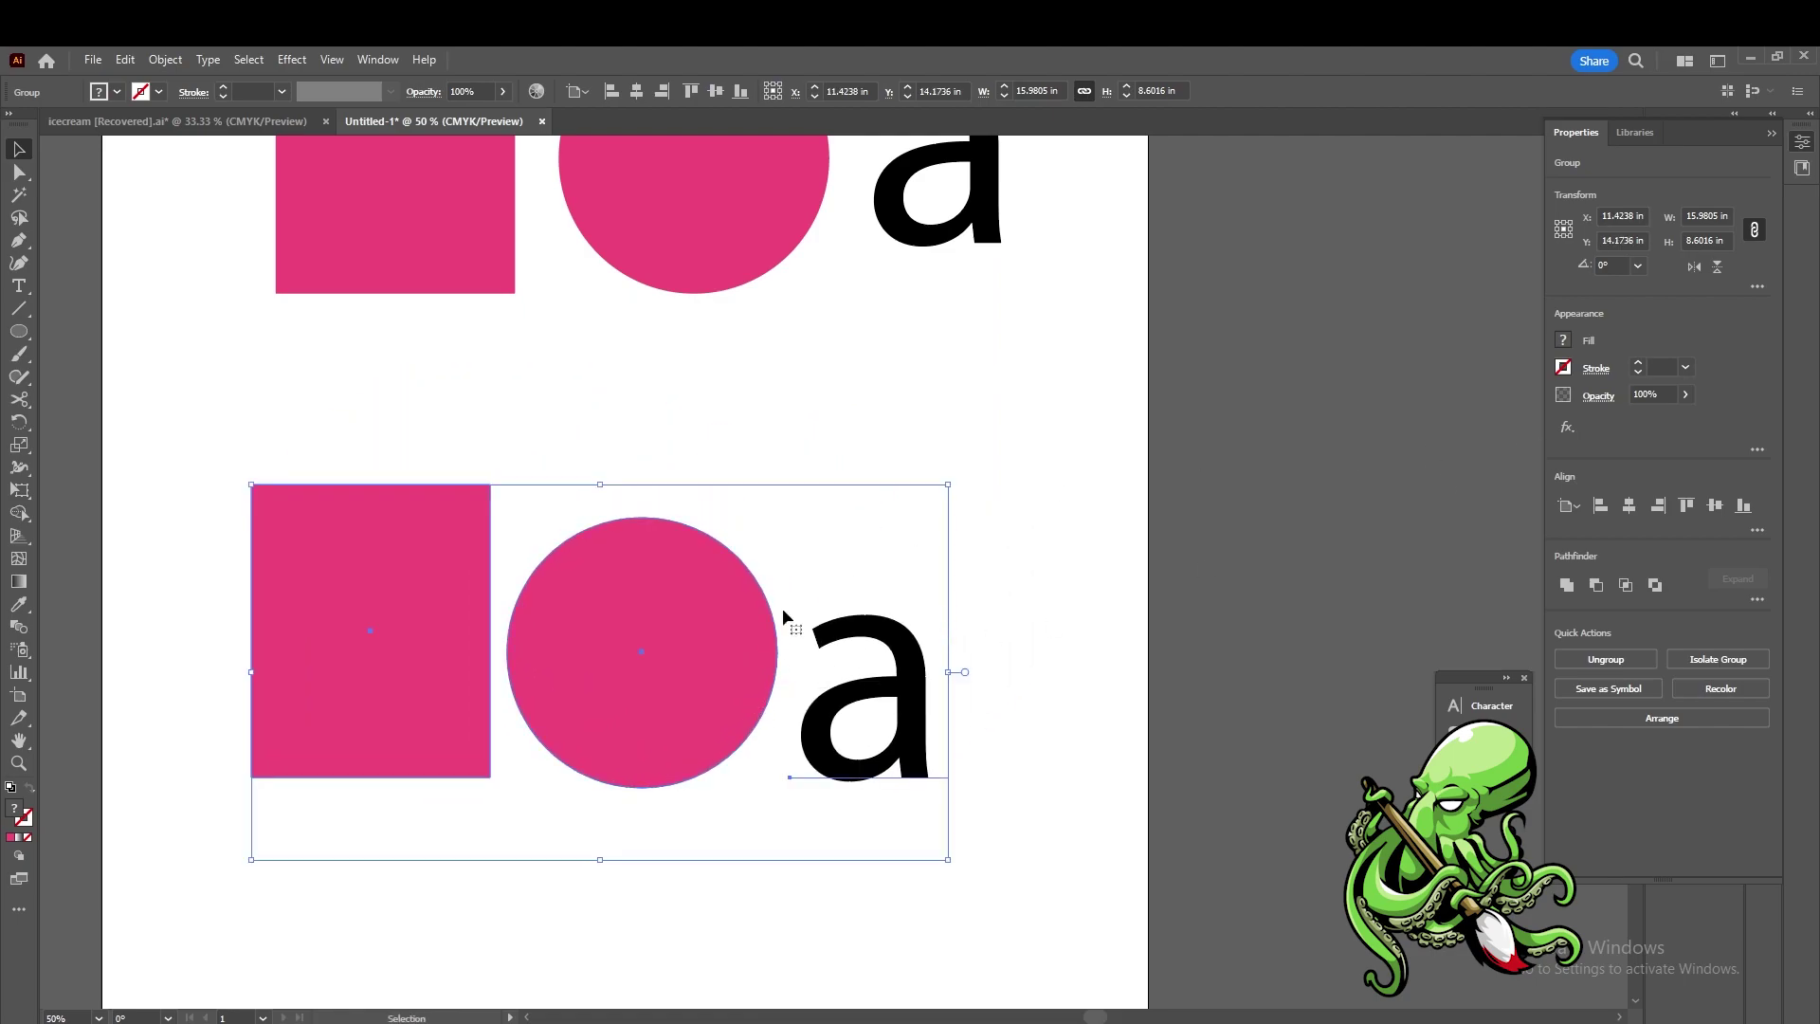
- Try a linear gradient on the group with the Gradient tool, then undo it
click(19, 583)
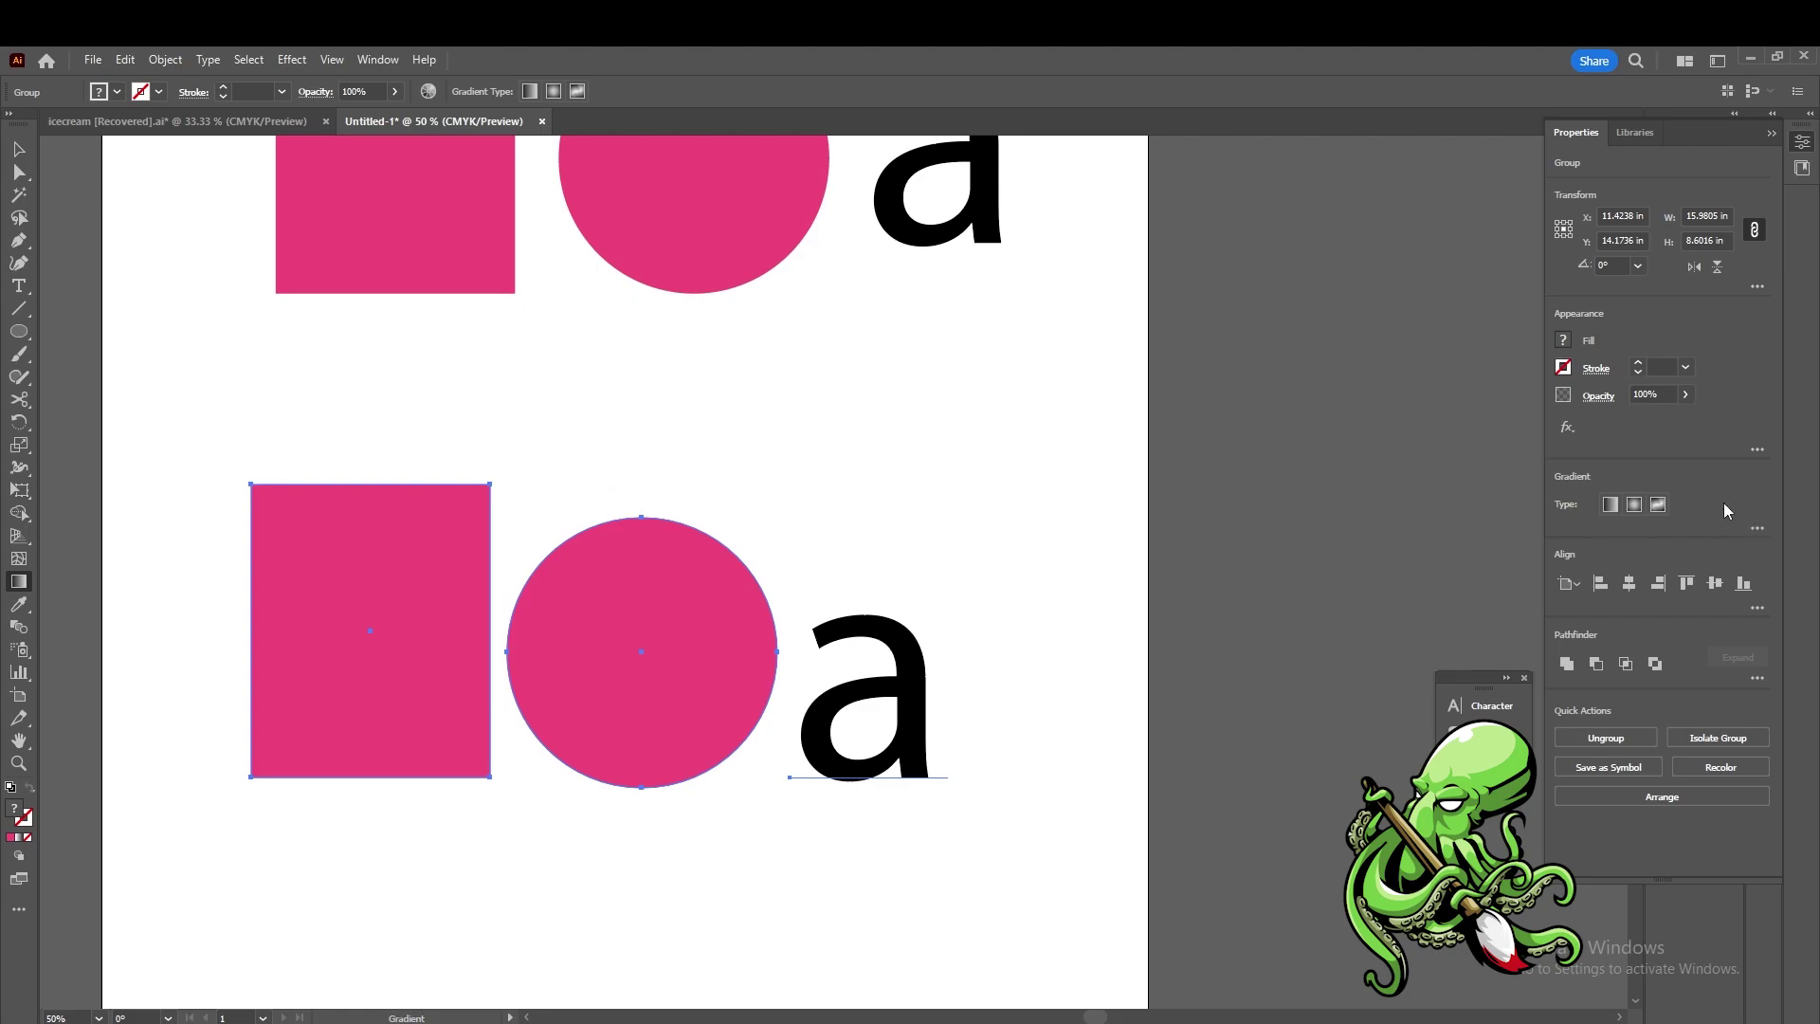
click(1610, 505)
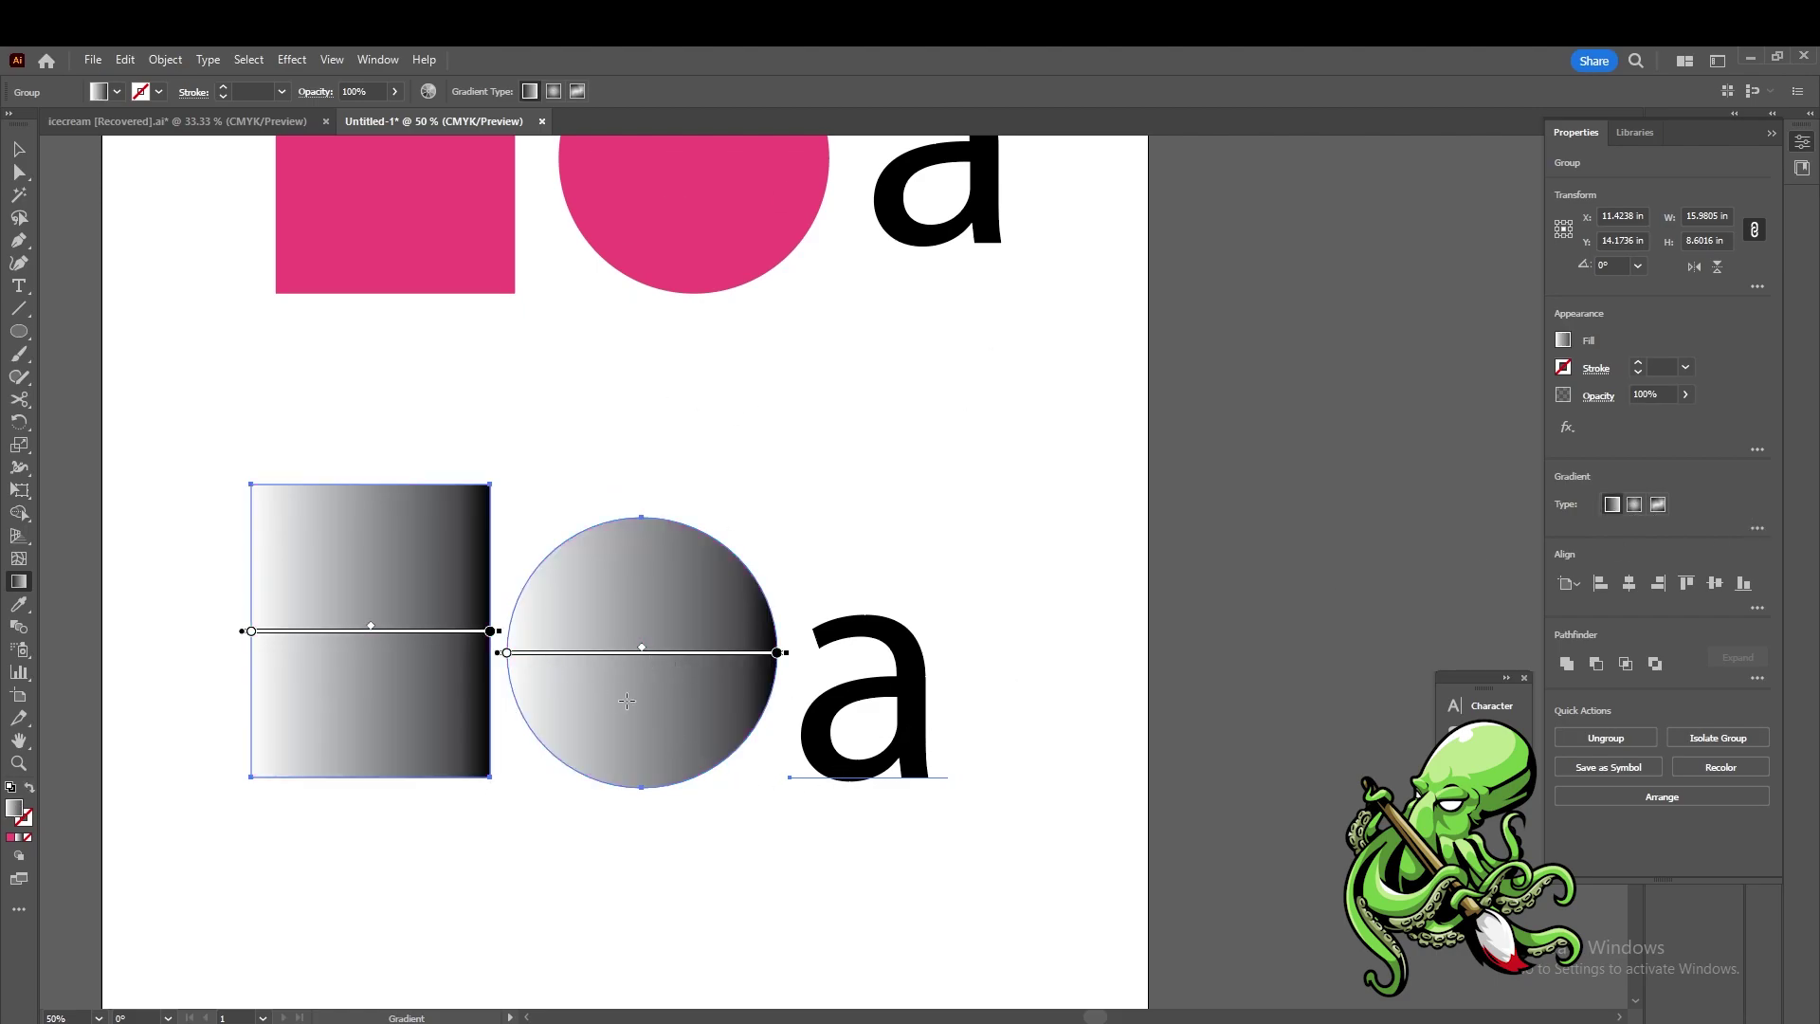
key(ctrl+z)
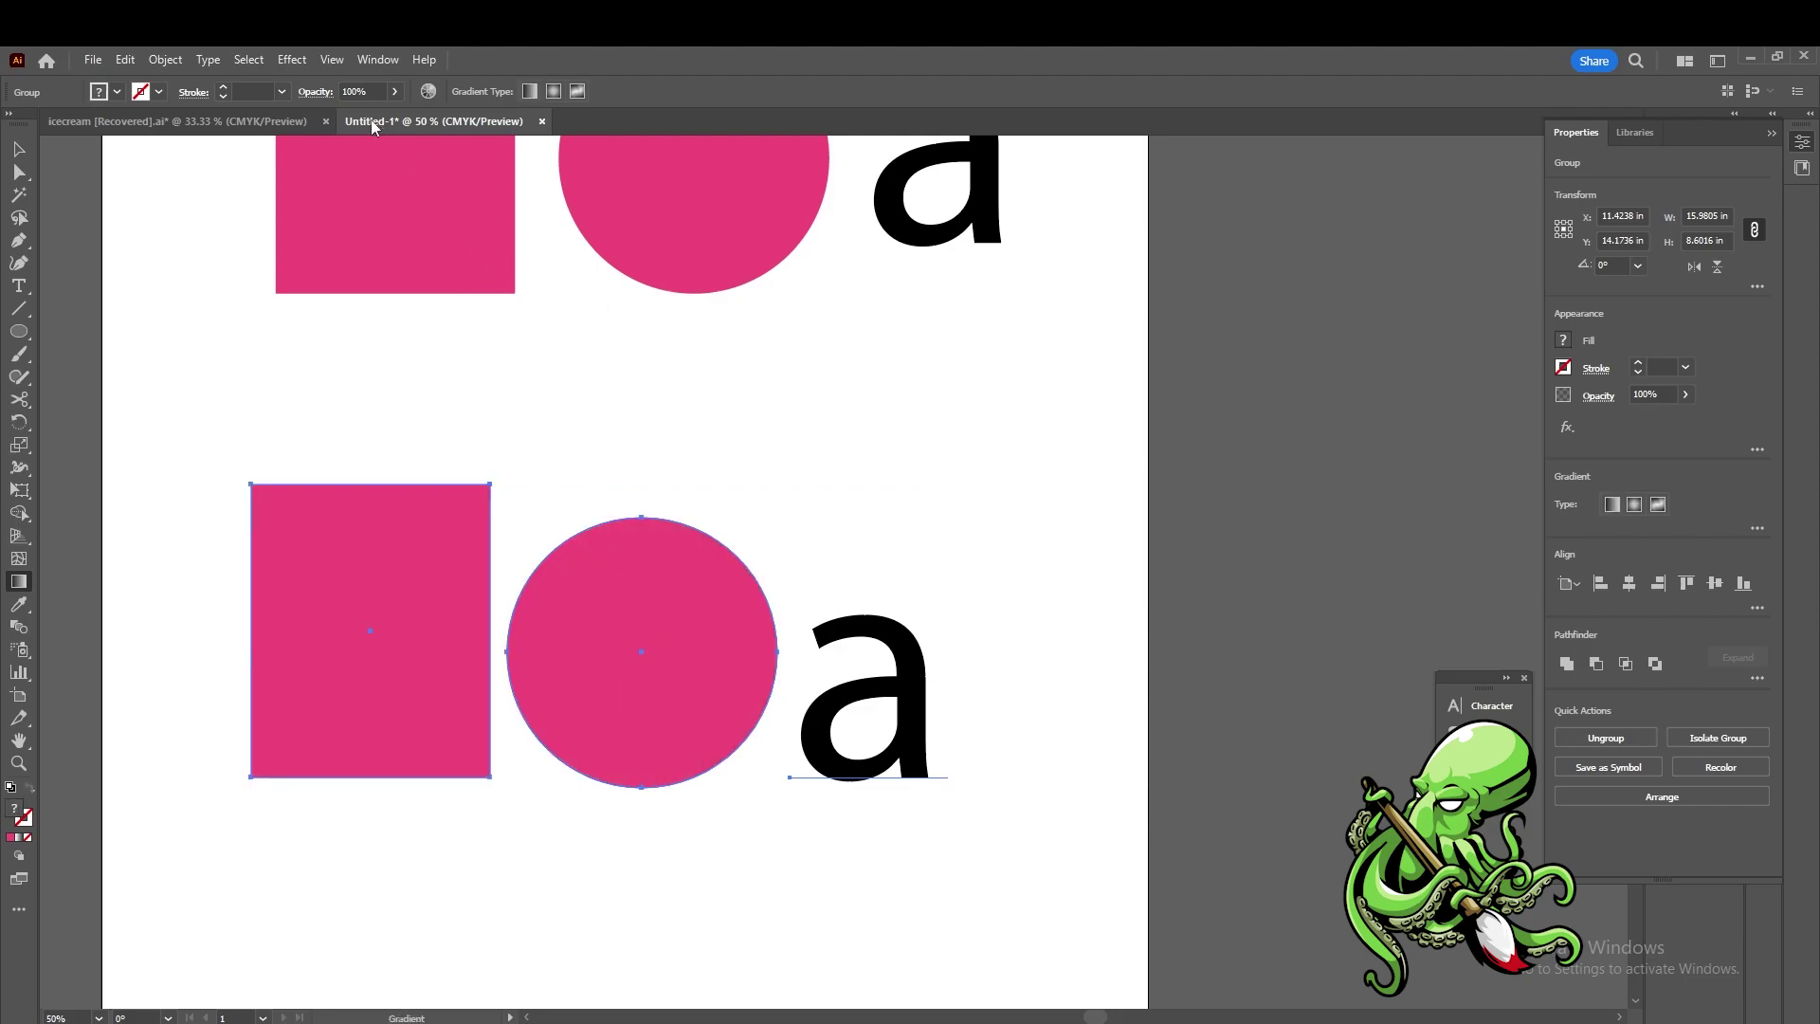
- Open the Appearance panel from the Window menu, making it taller and moving it left
click(367, 59)
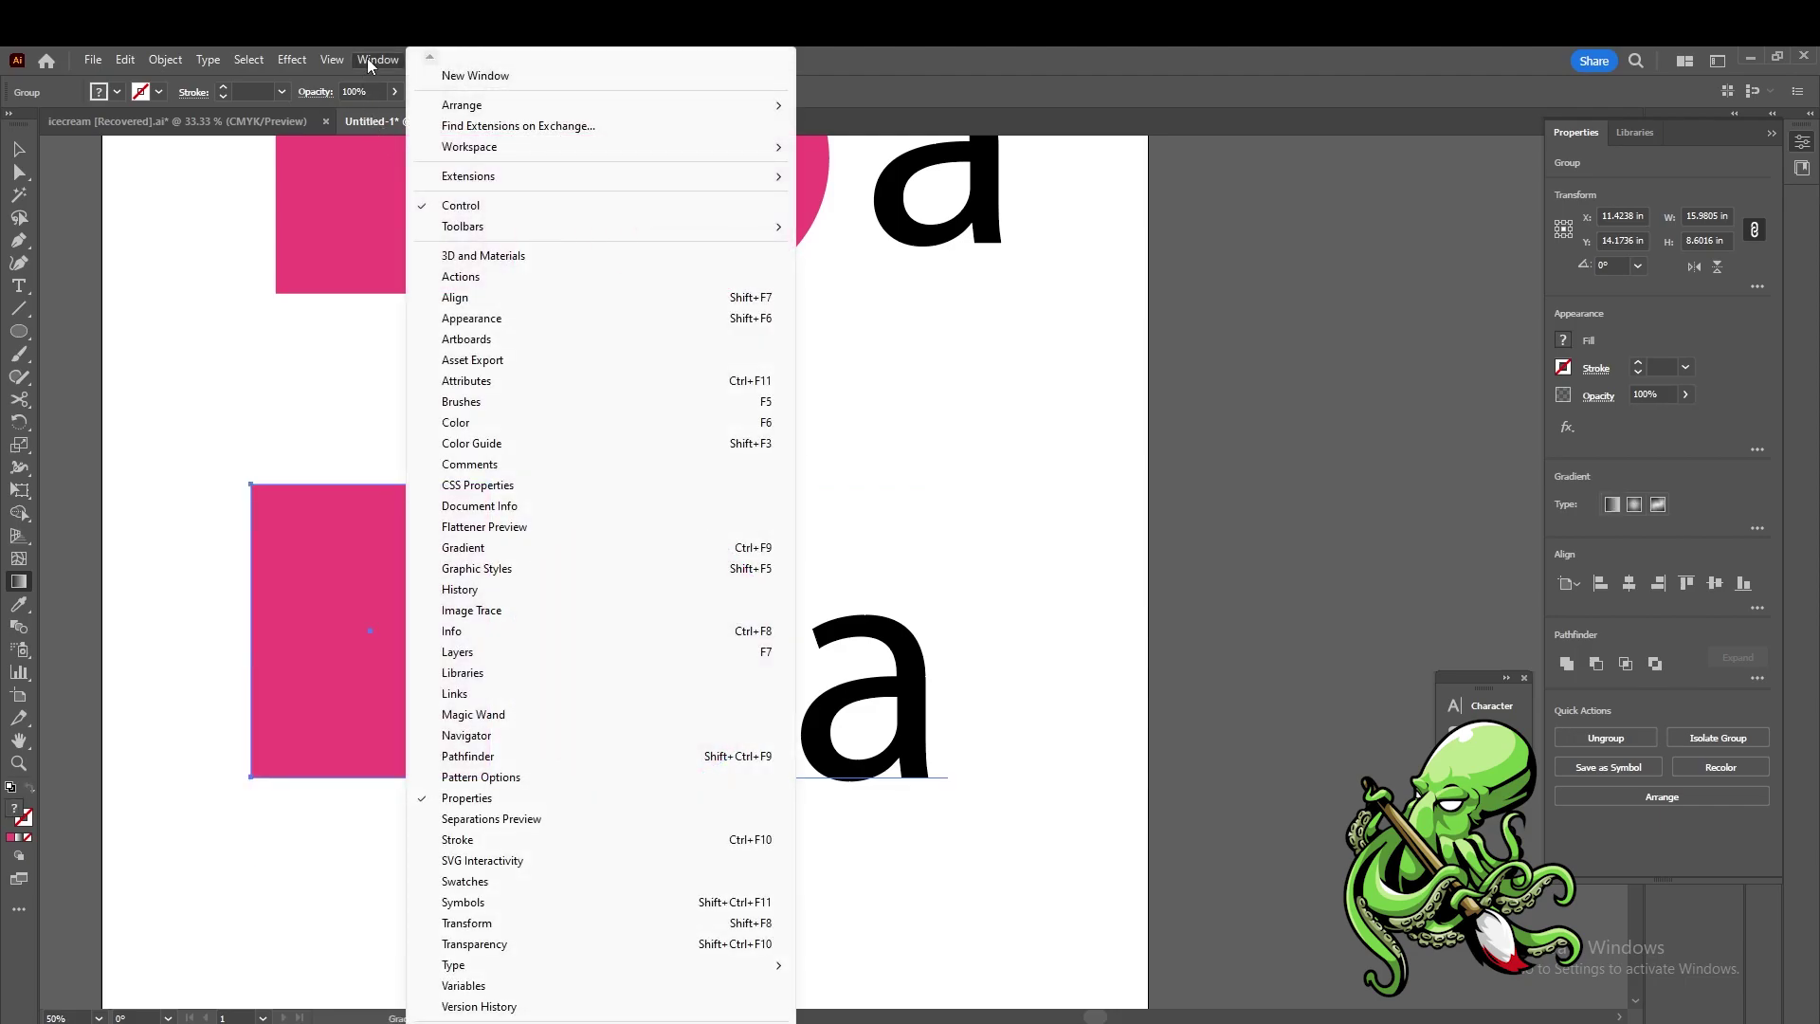
click(478, 319)
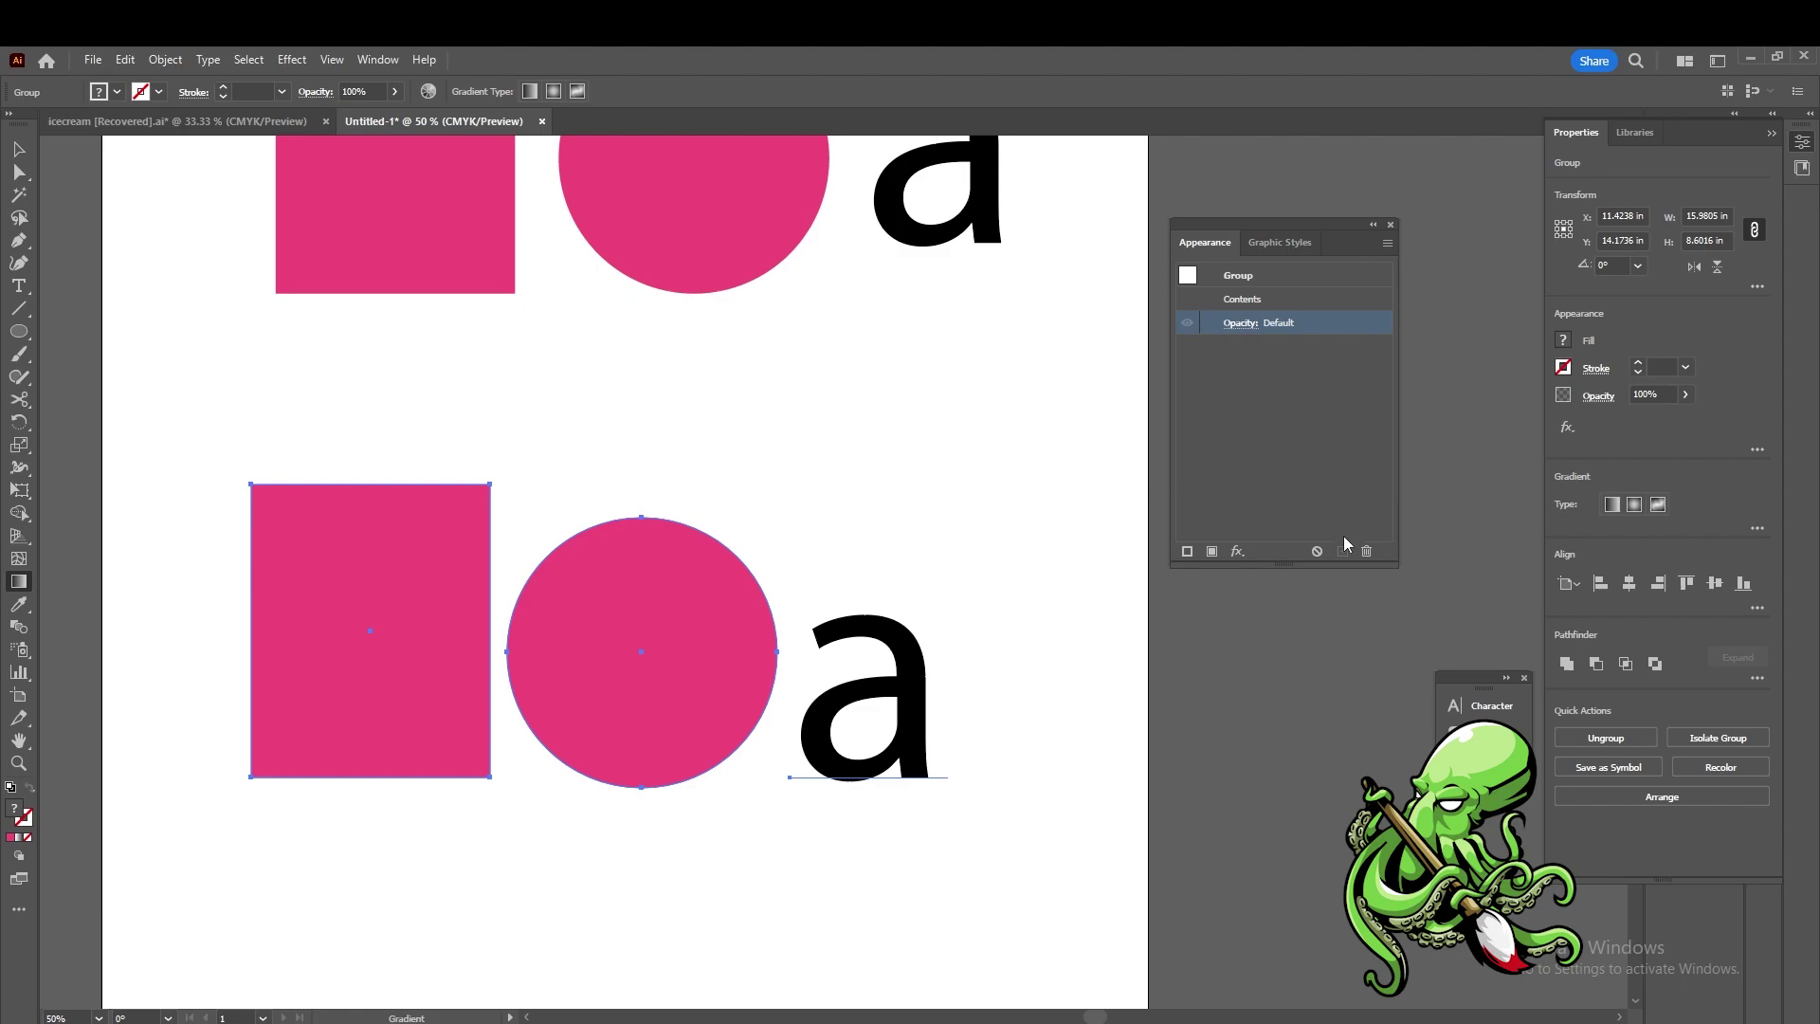
drag(1286, 566, 1267, 767)
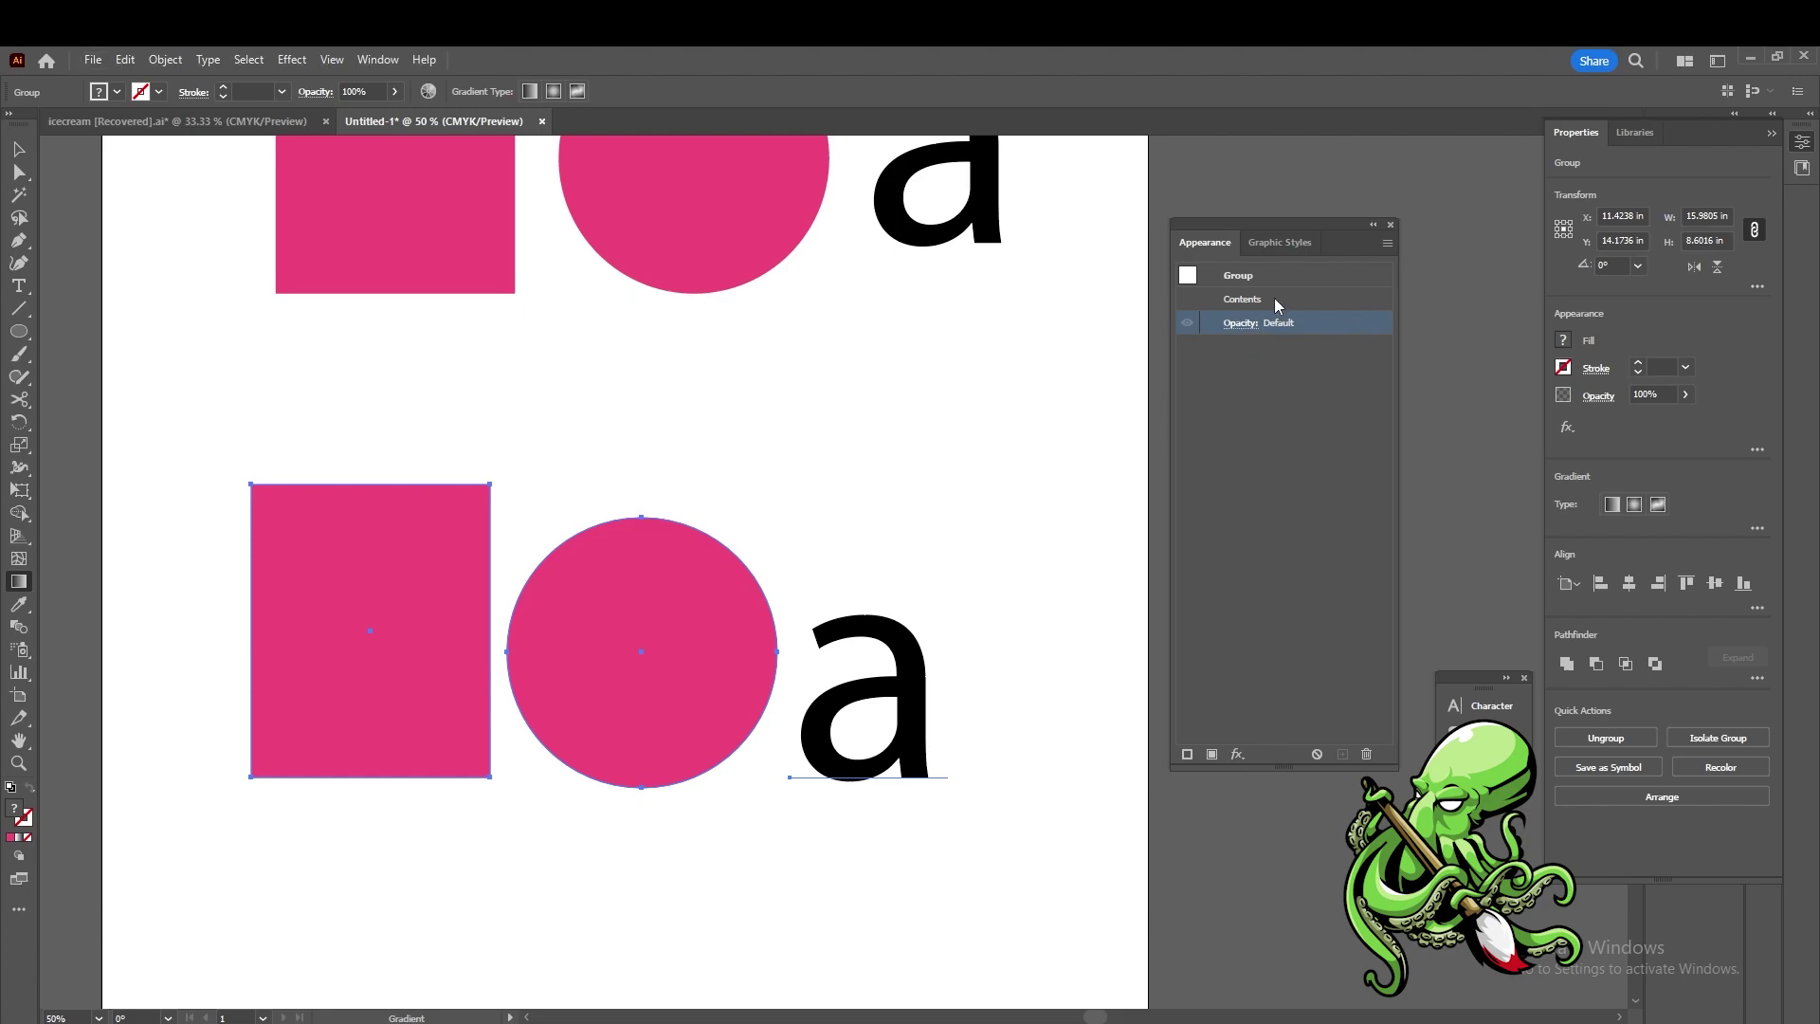
drag(1291, 231, 1227, 223)
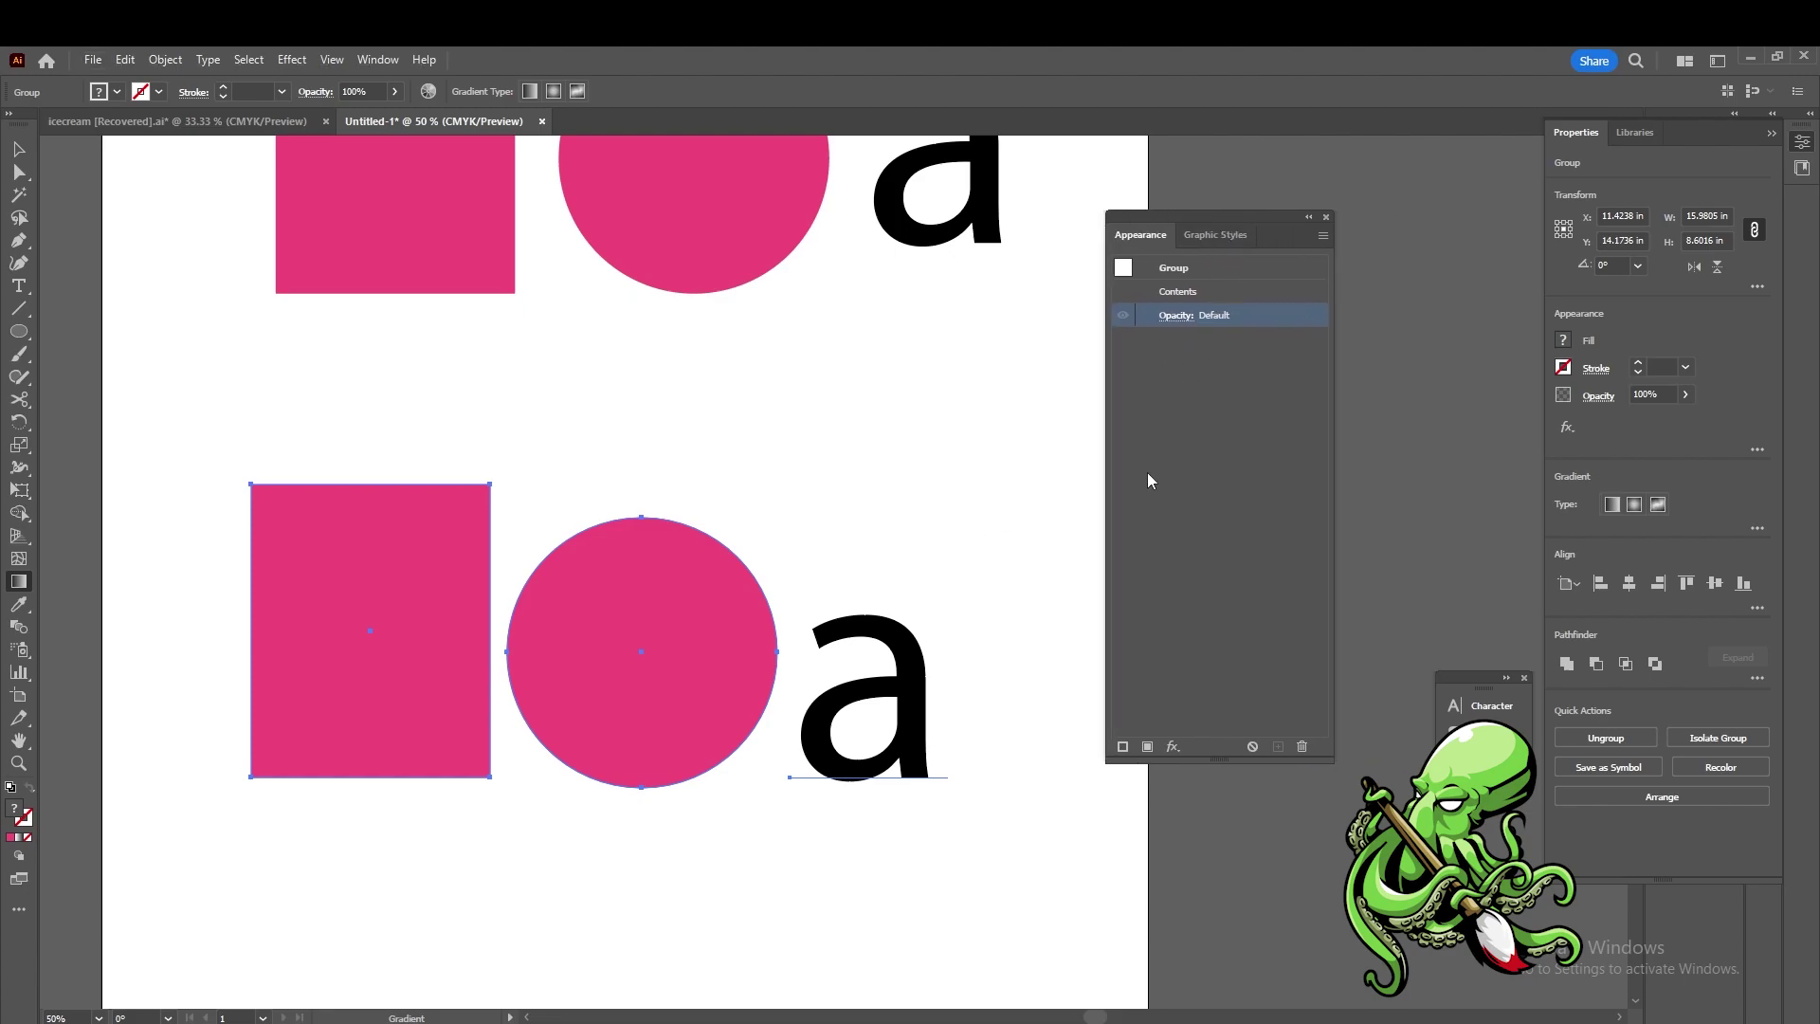
- Add a new group fill and set it to the Orange, Yellow gradient swatch
click(1147, 747)
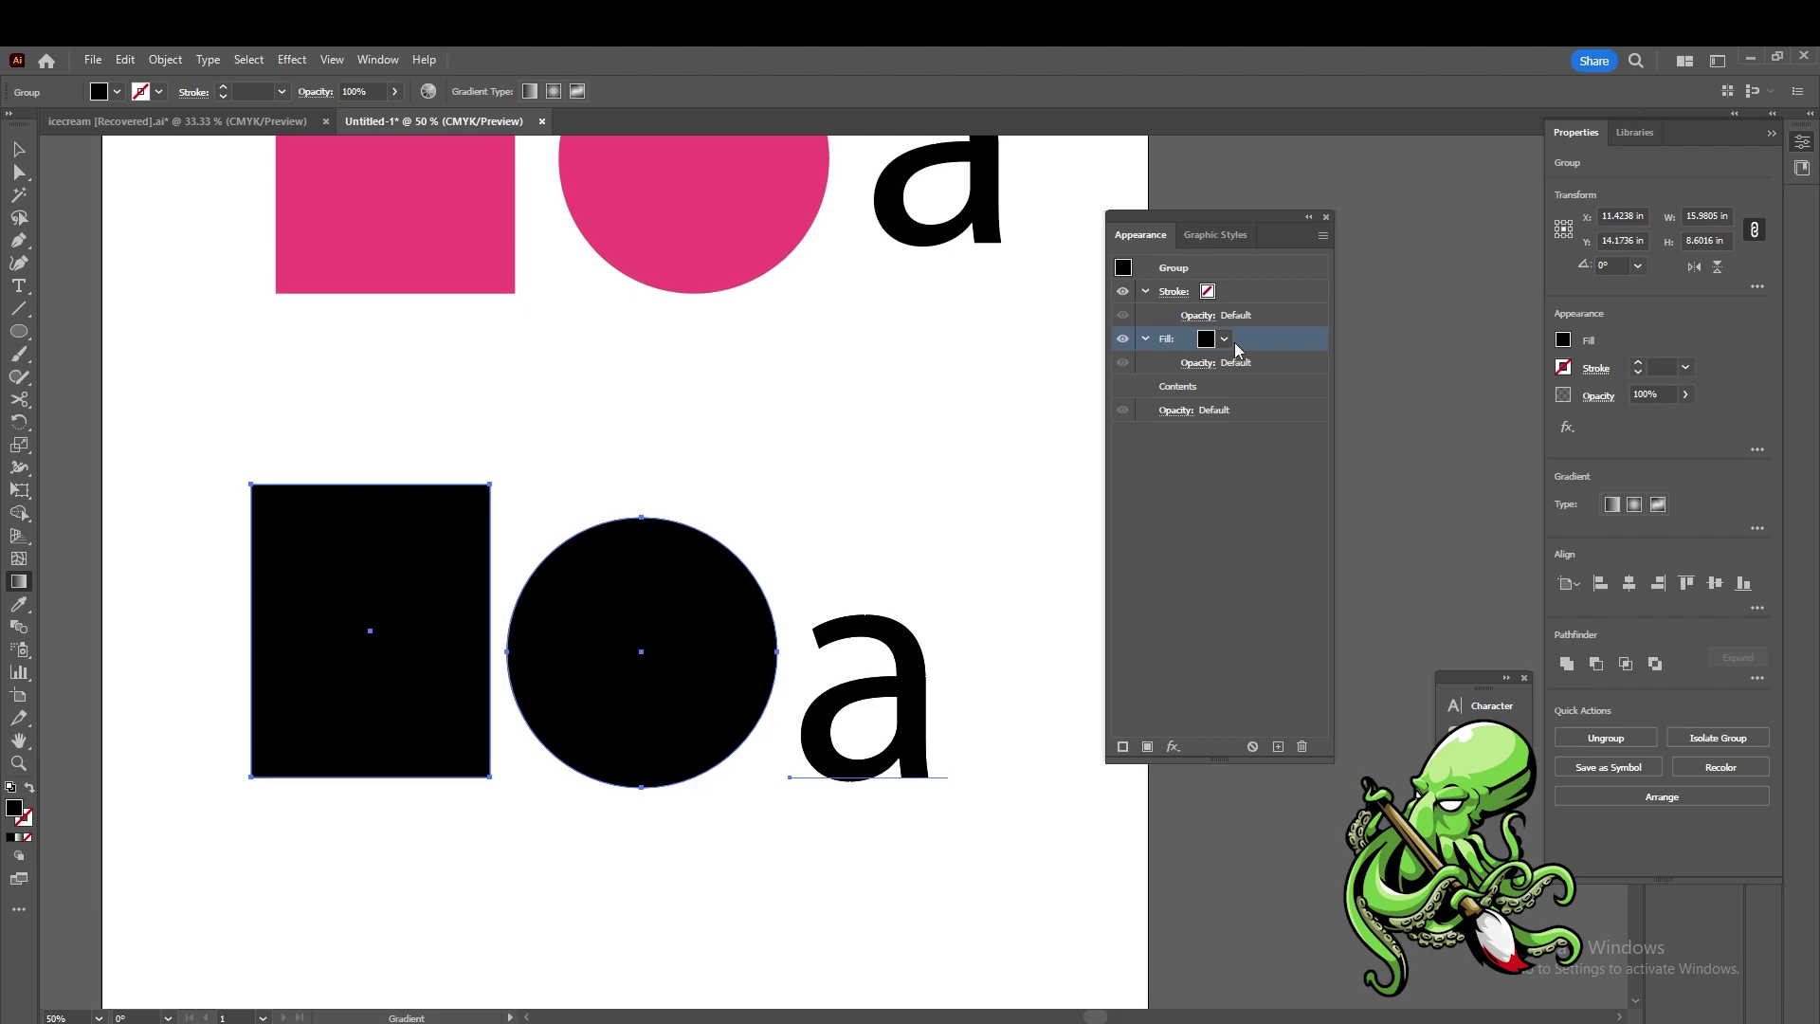
click(1223, 339)
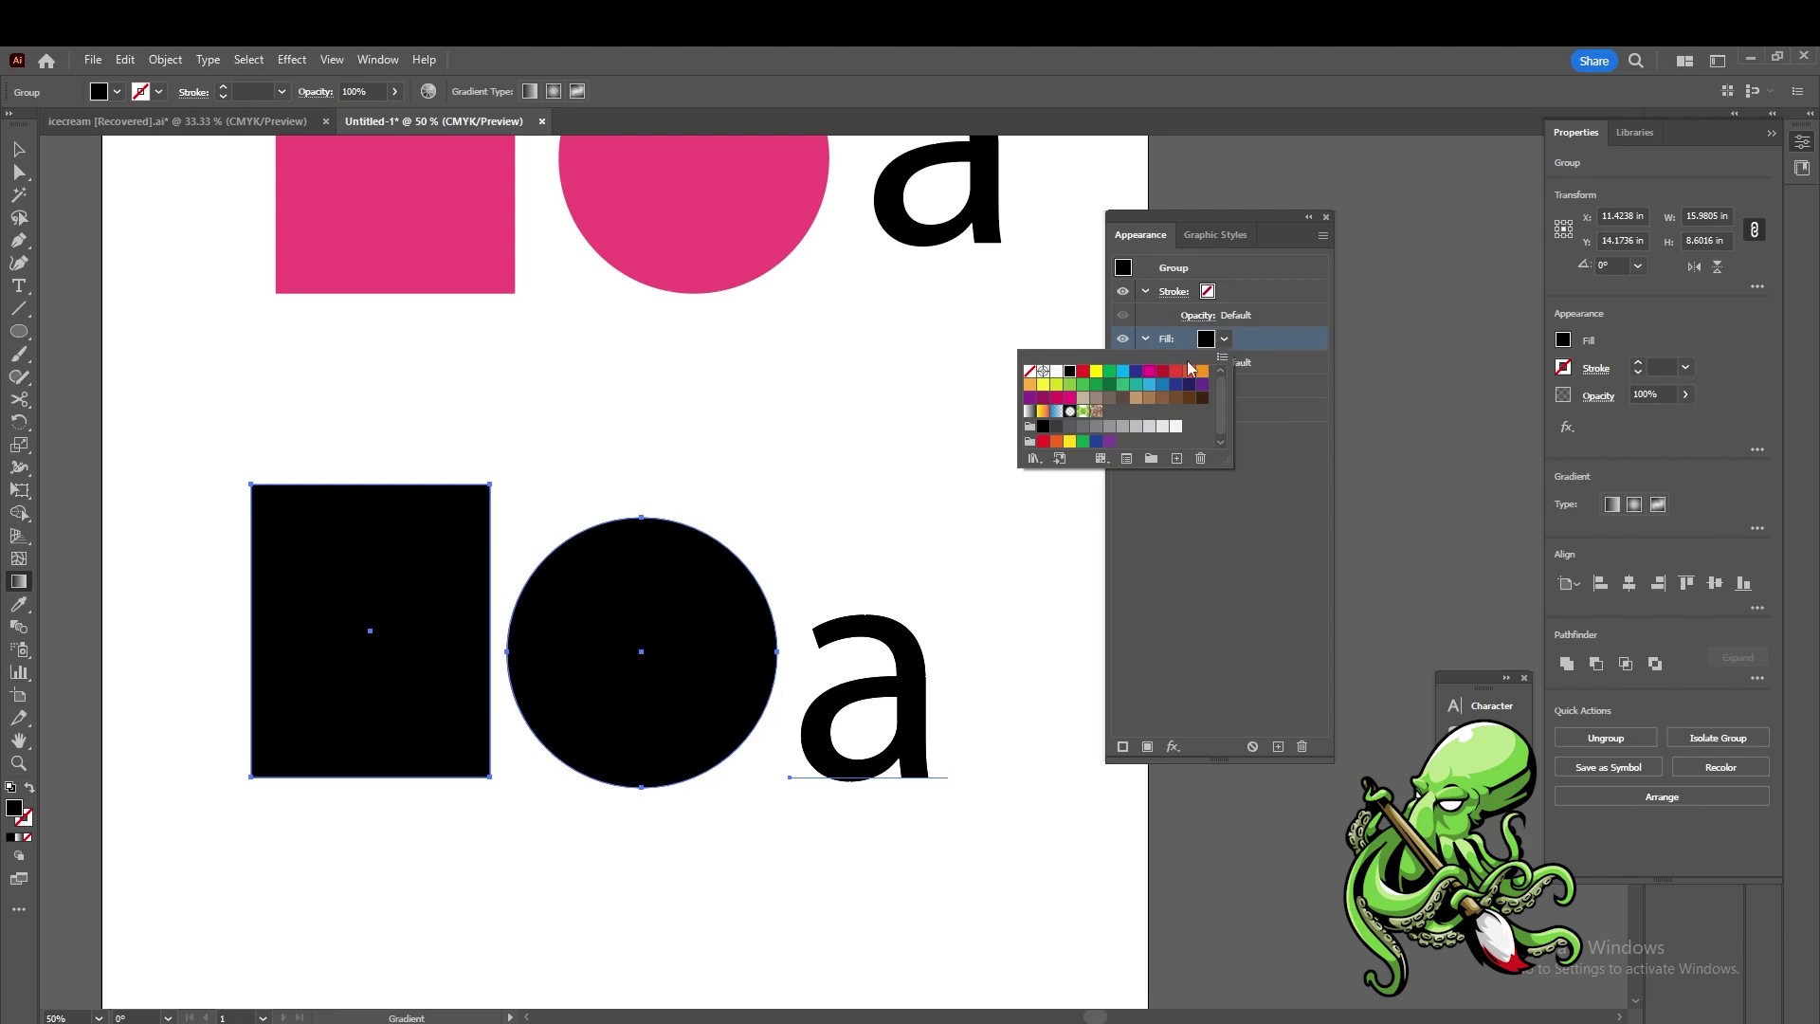
click(1042, 413)
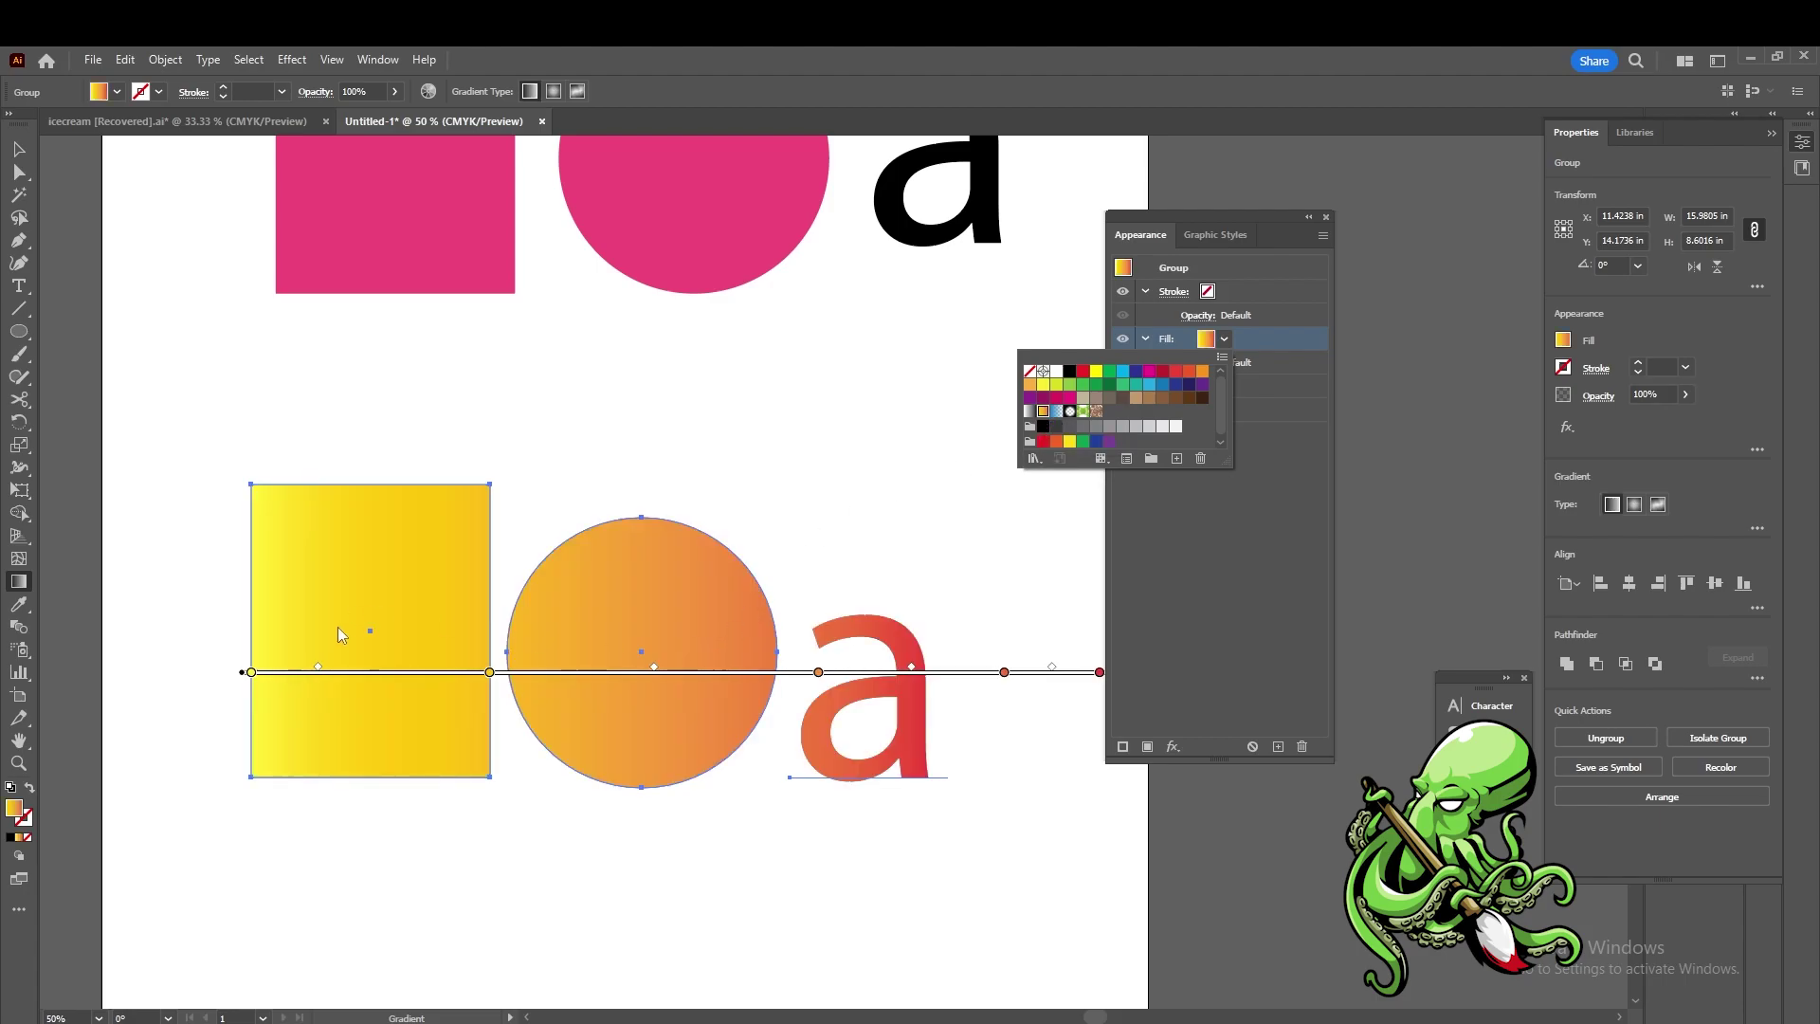
key(Escape)
scroll(967, 597, right, 2)
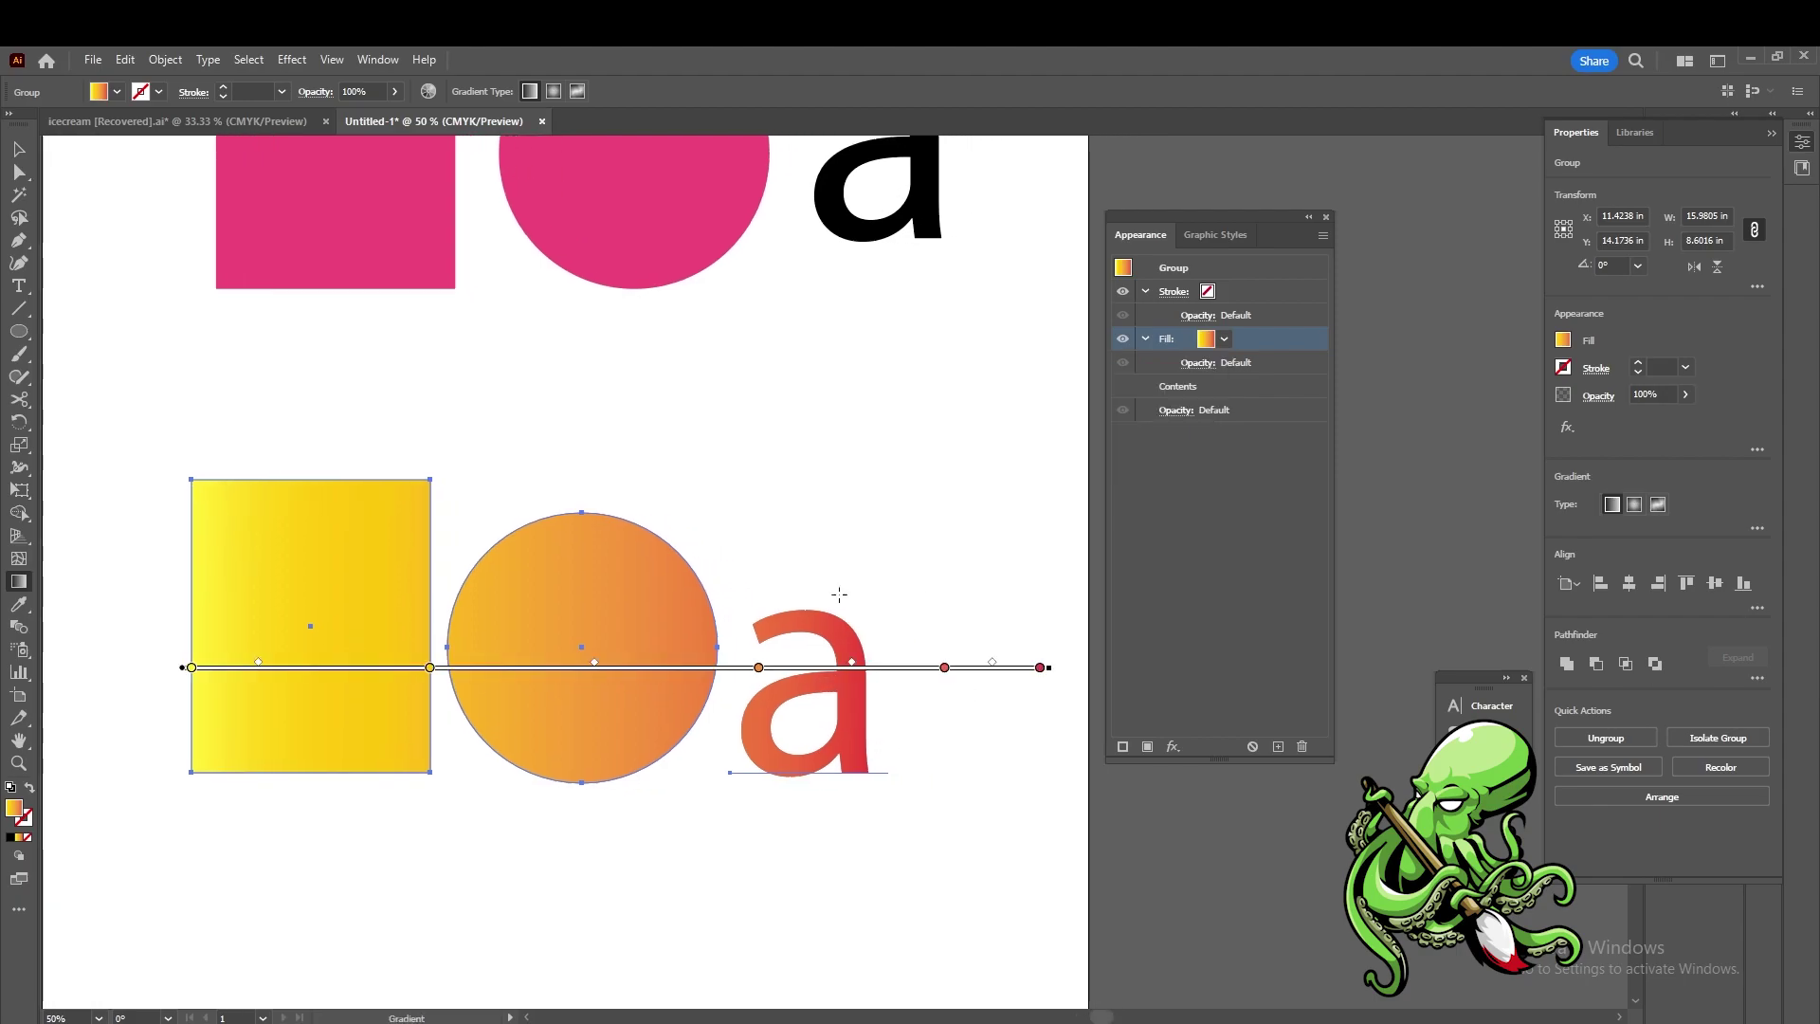
key(v)
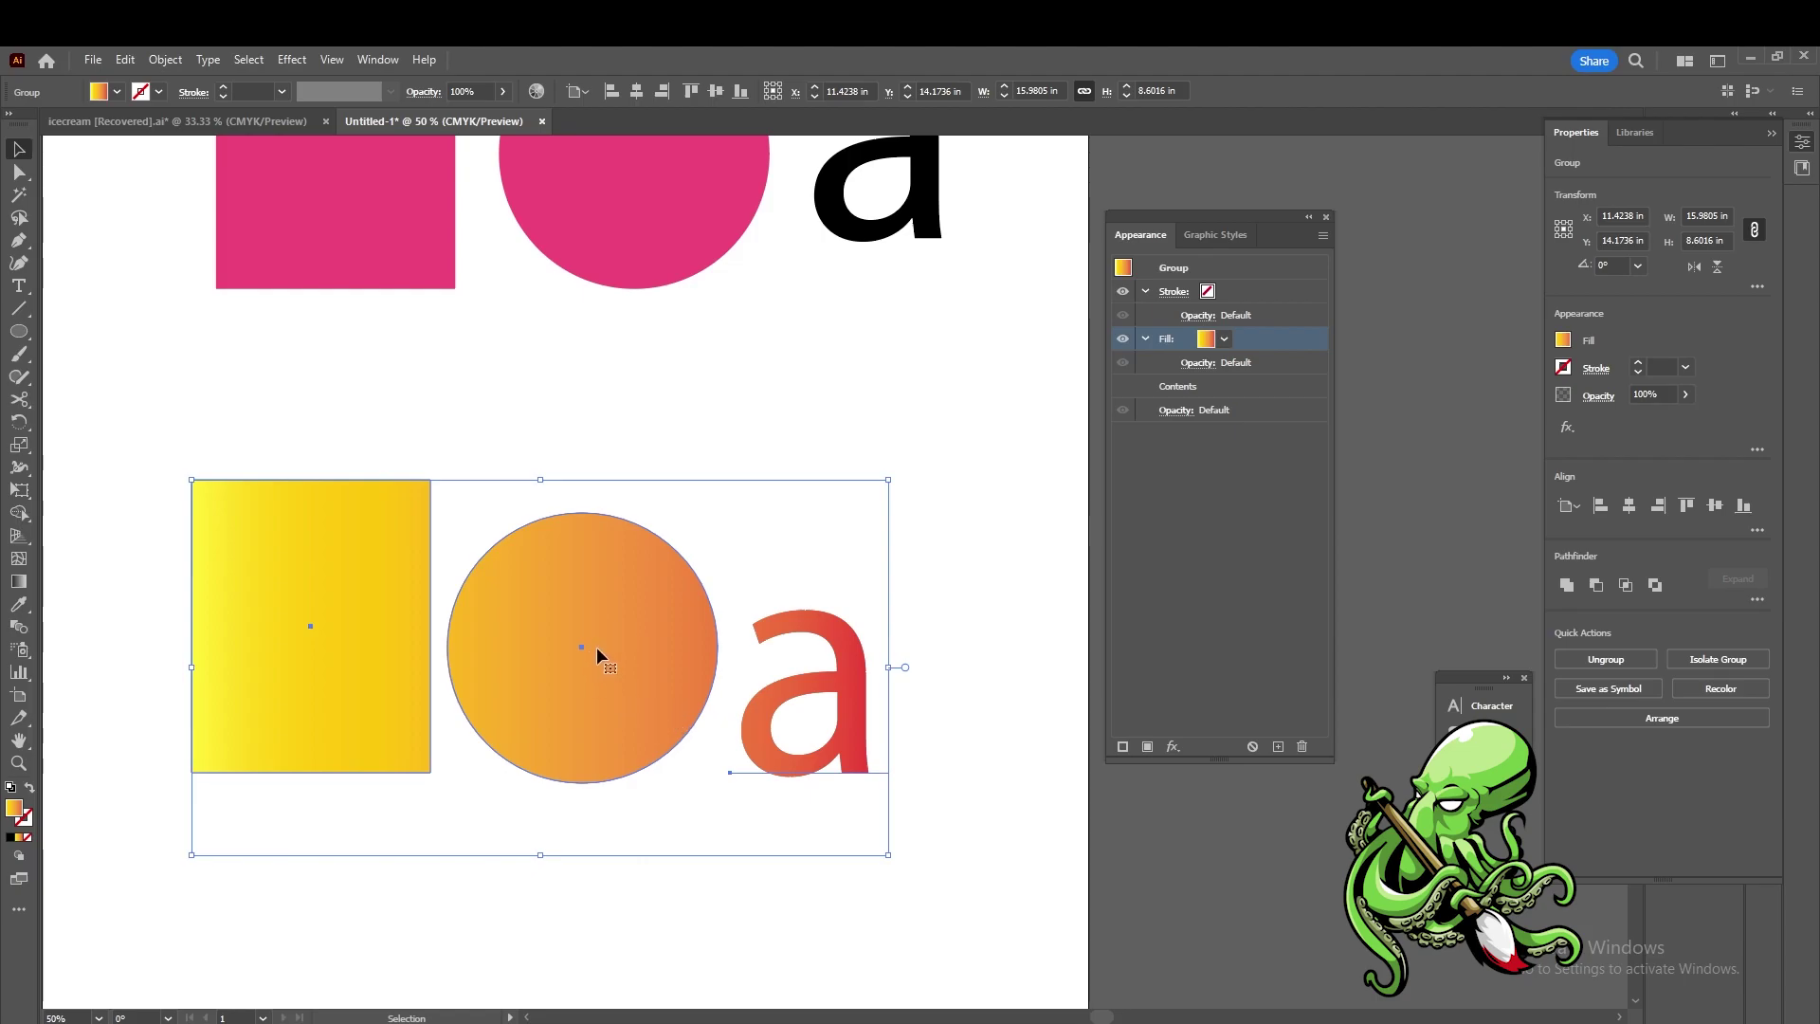
scroll(595, 647, down, 4)
scroll(596, 647, left, 2)
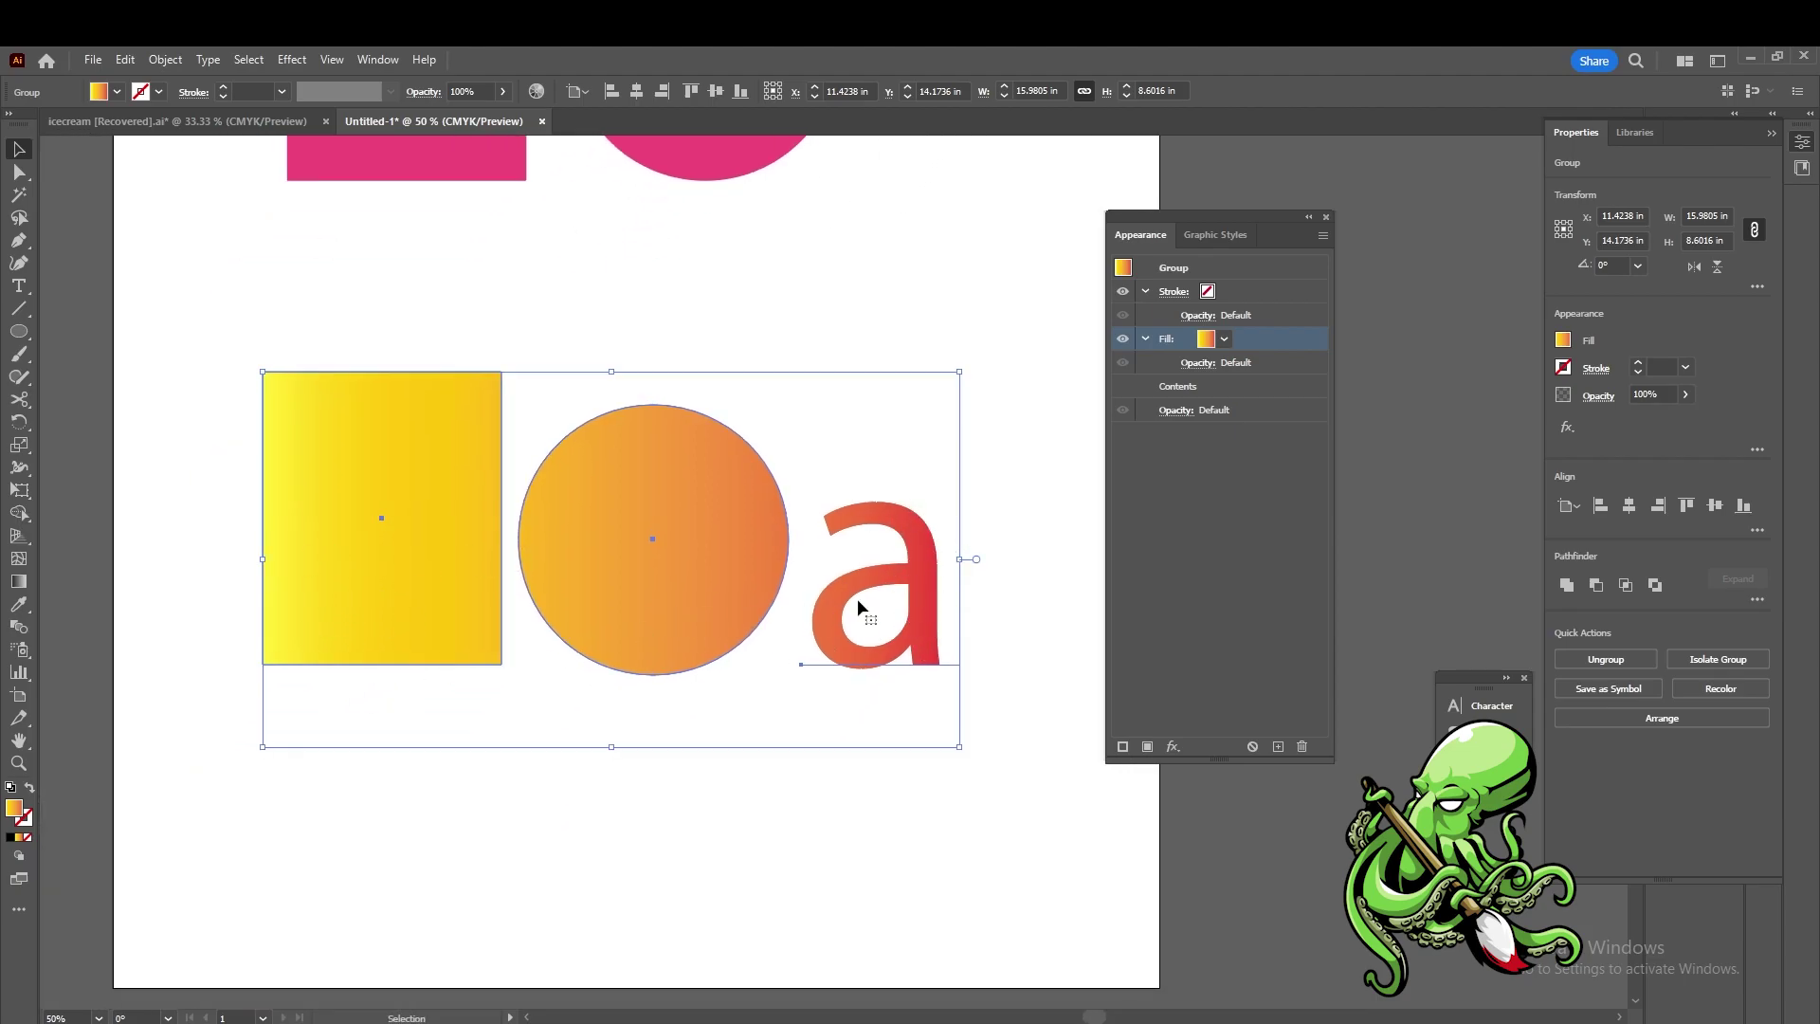
- Select the 'a' inside the group and drag it lower, then left of the square
click(986, 503)
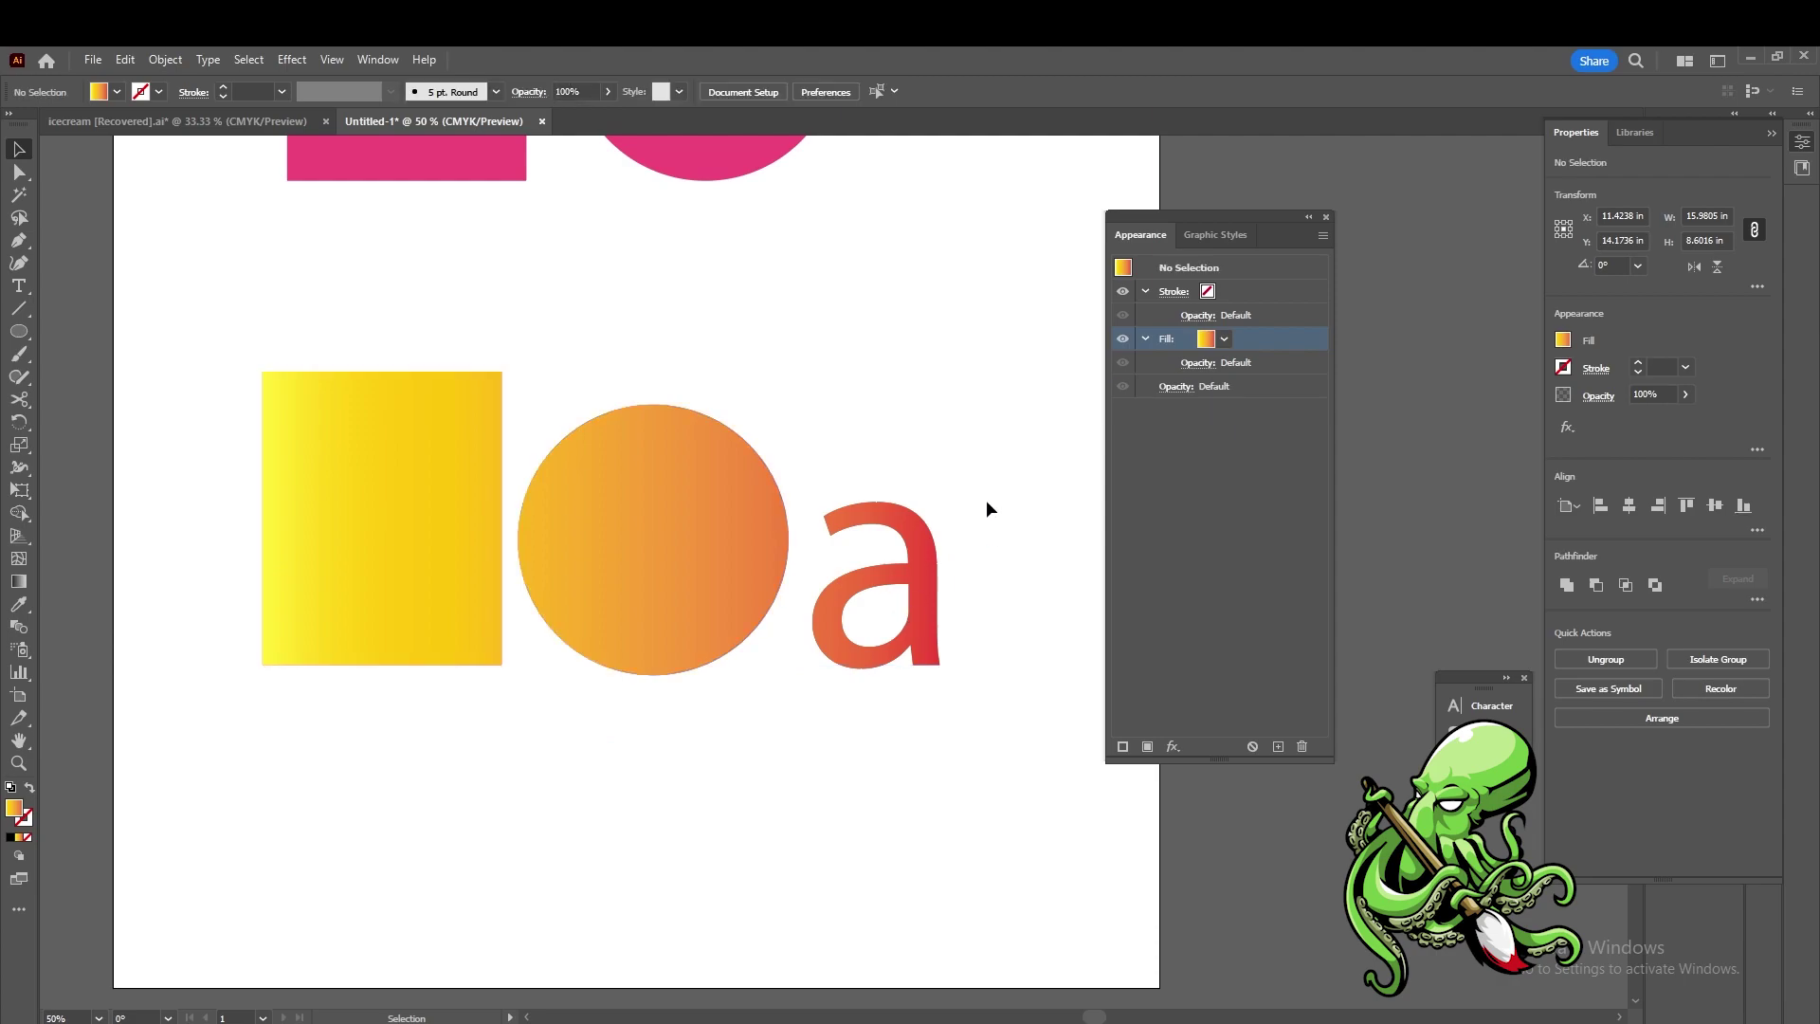
click(20, 176)
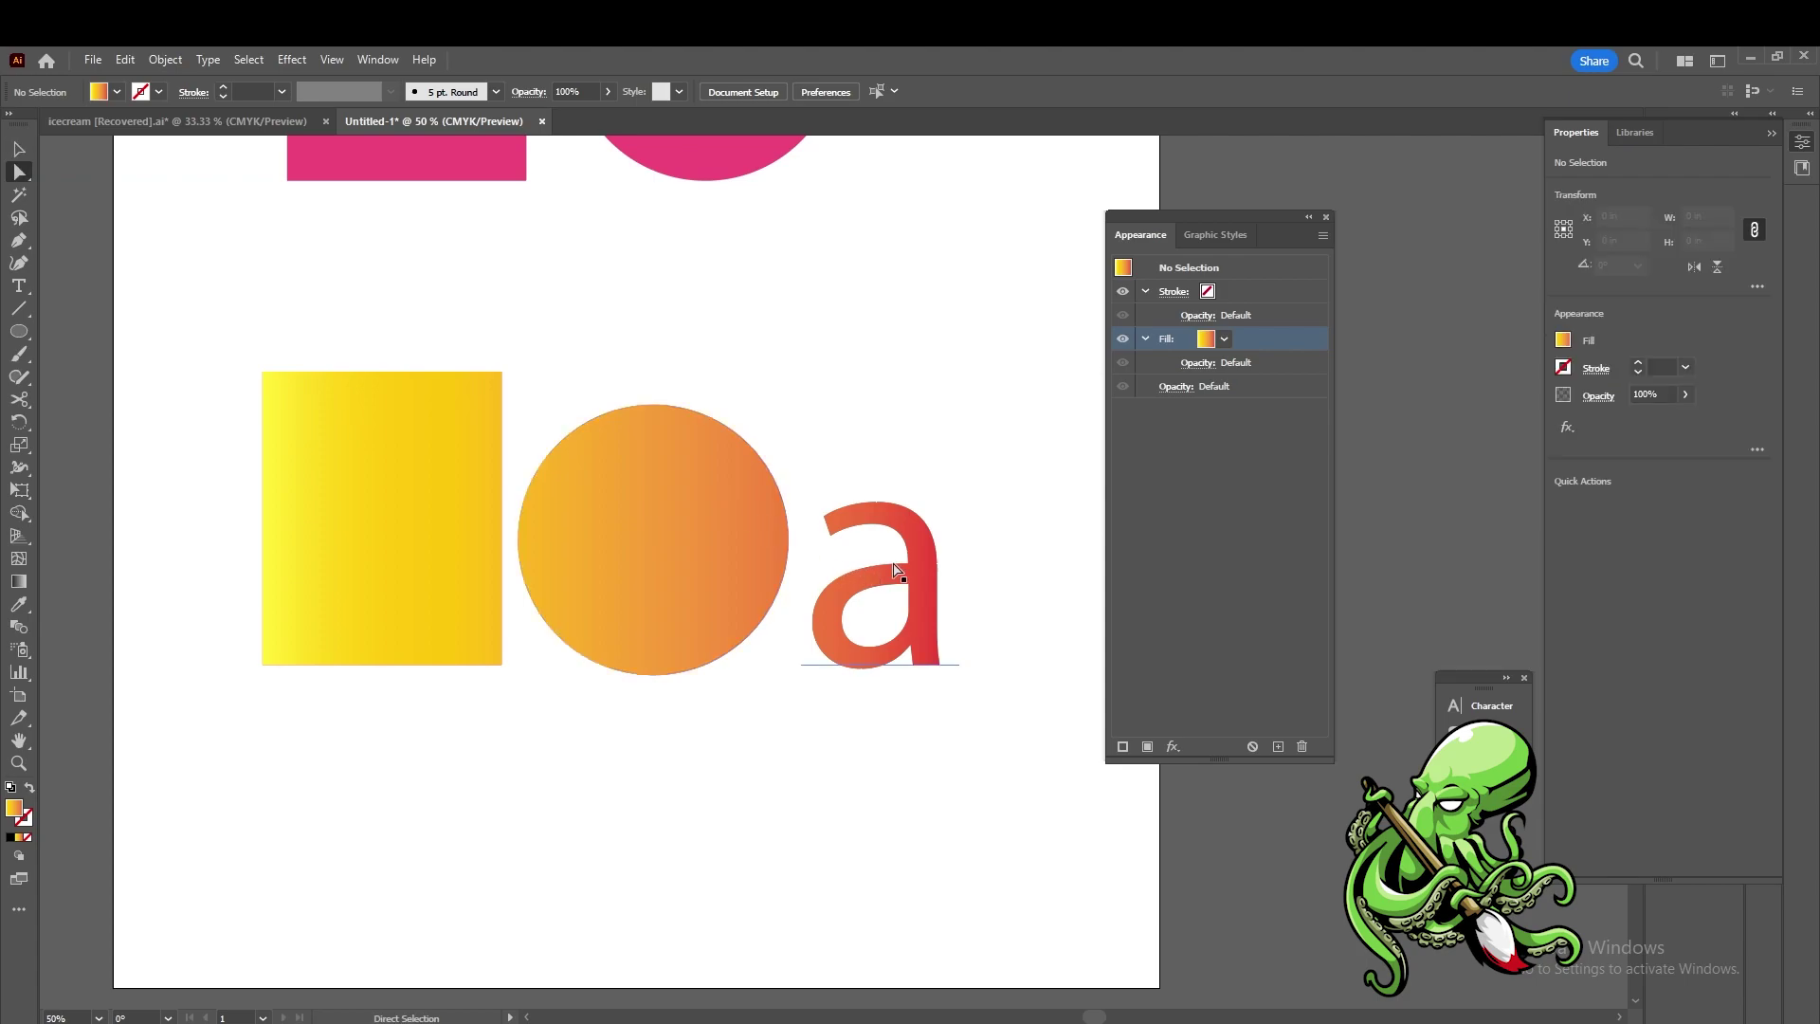
click(928, 565)
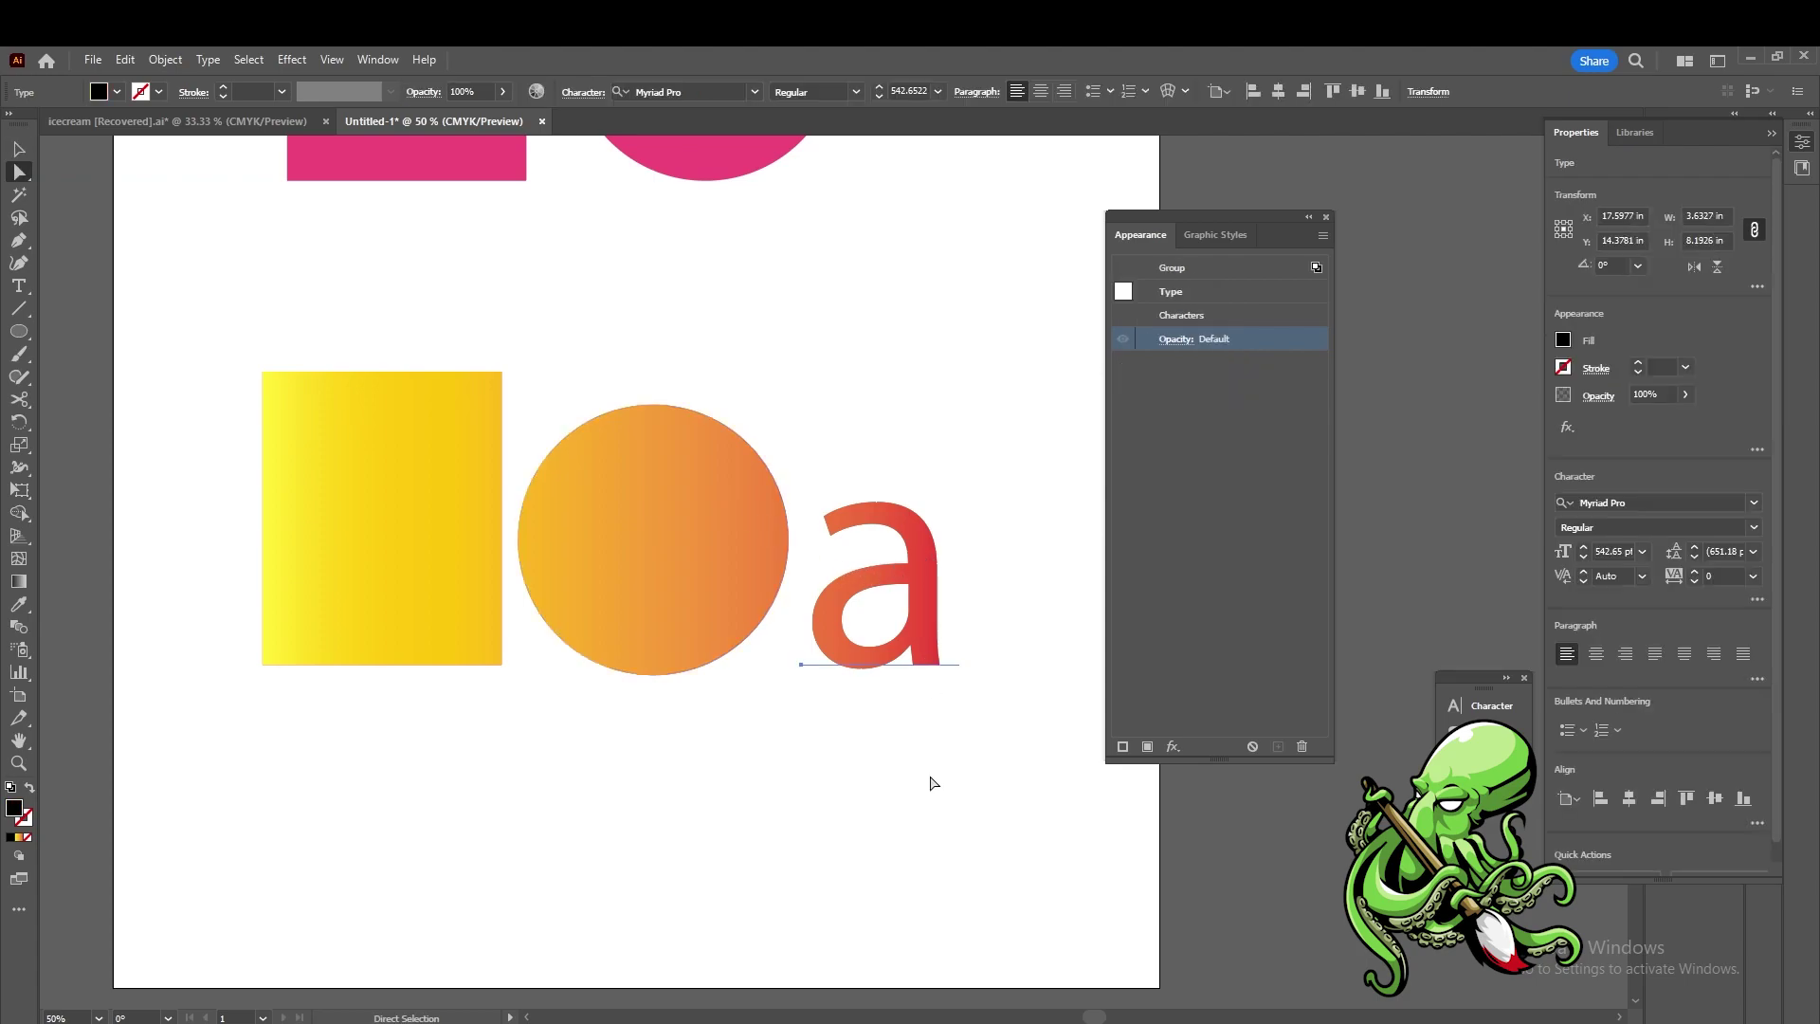
key(v)
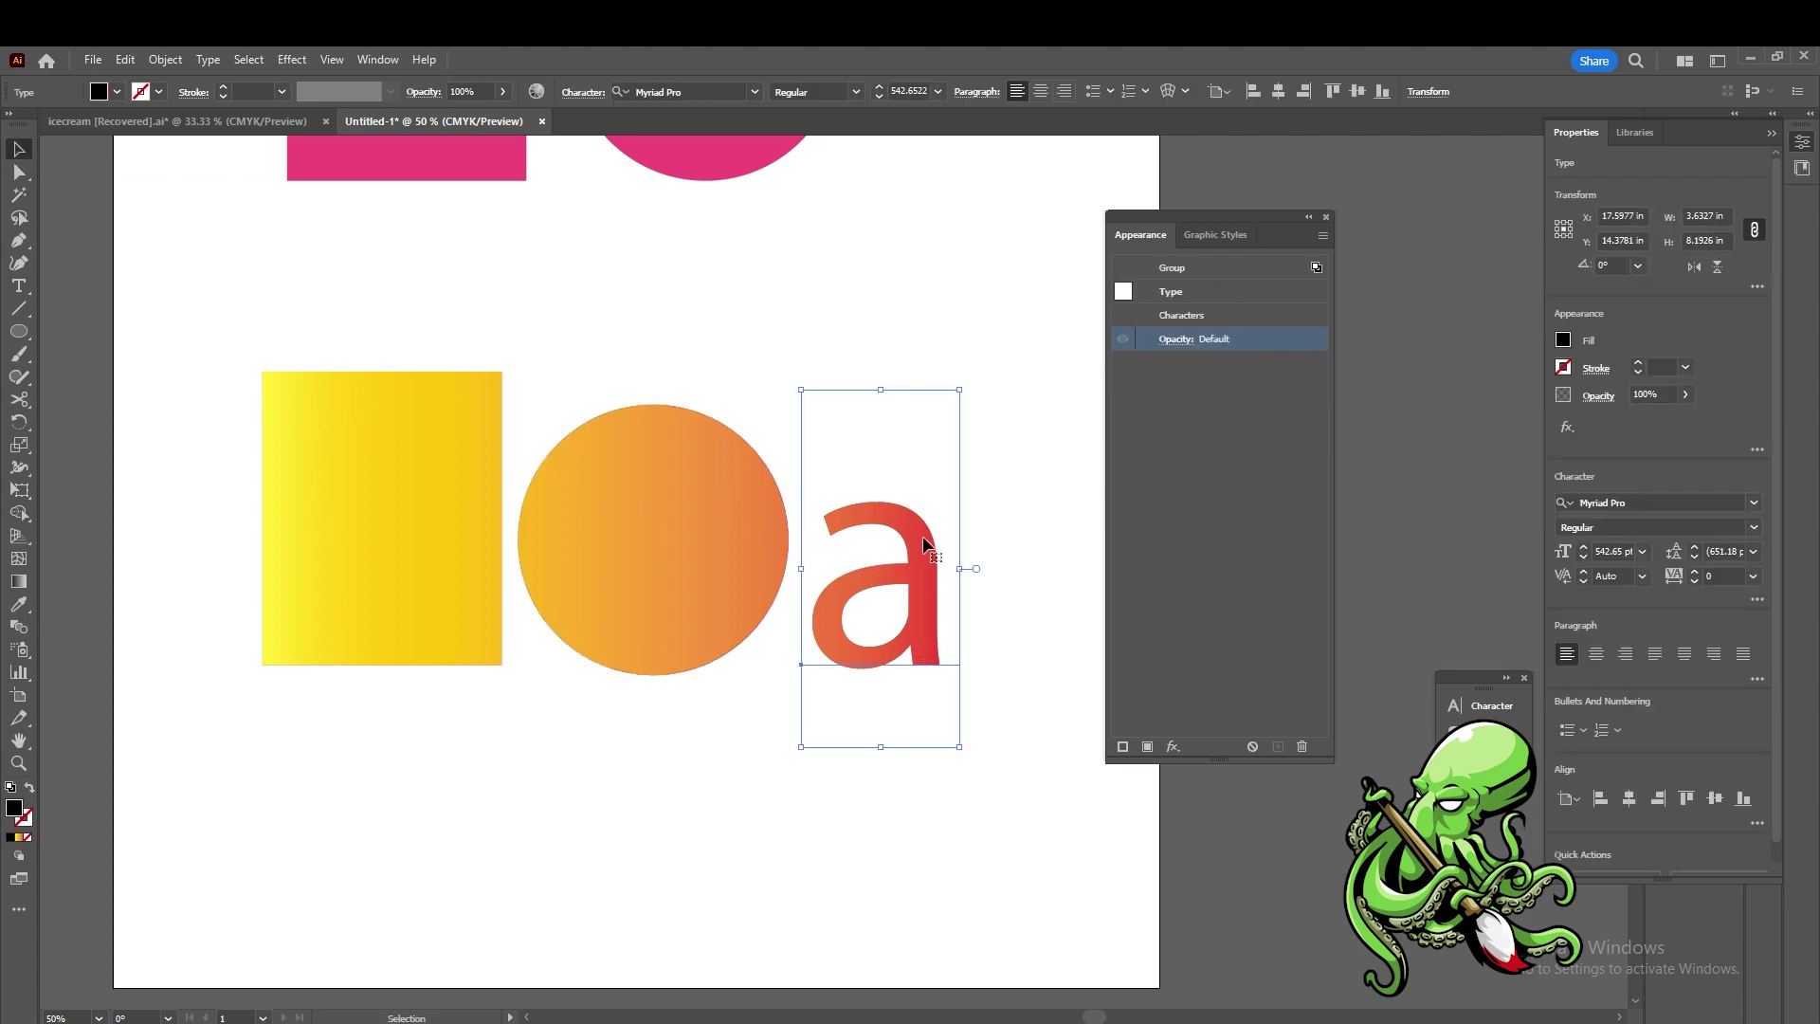
drag(923, 533, 906, 703)
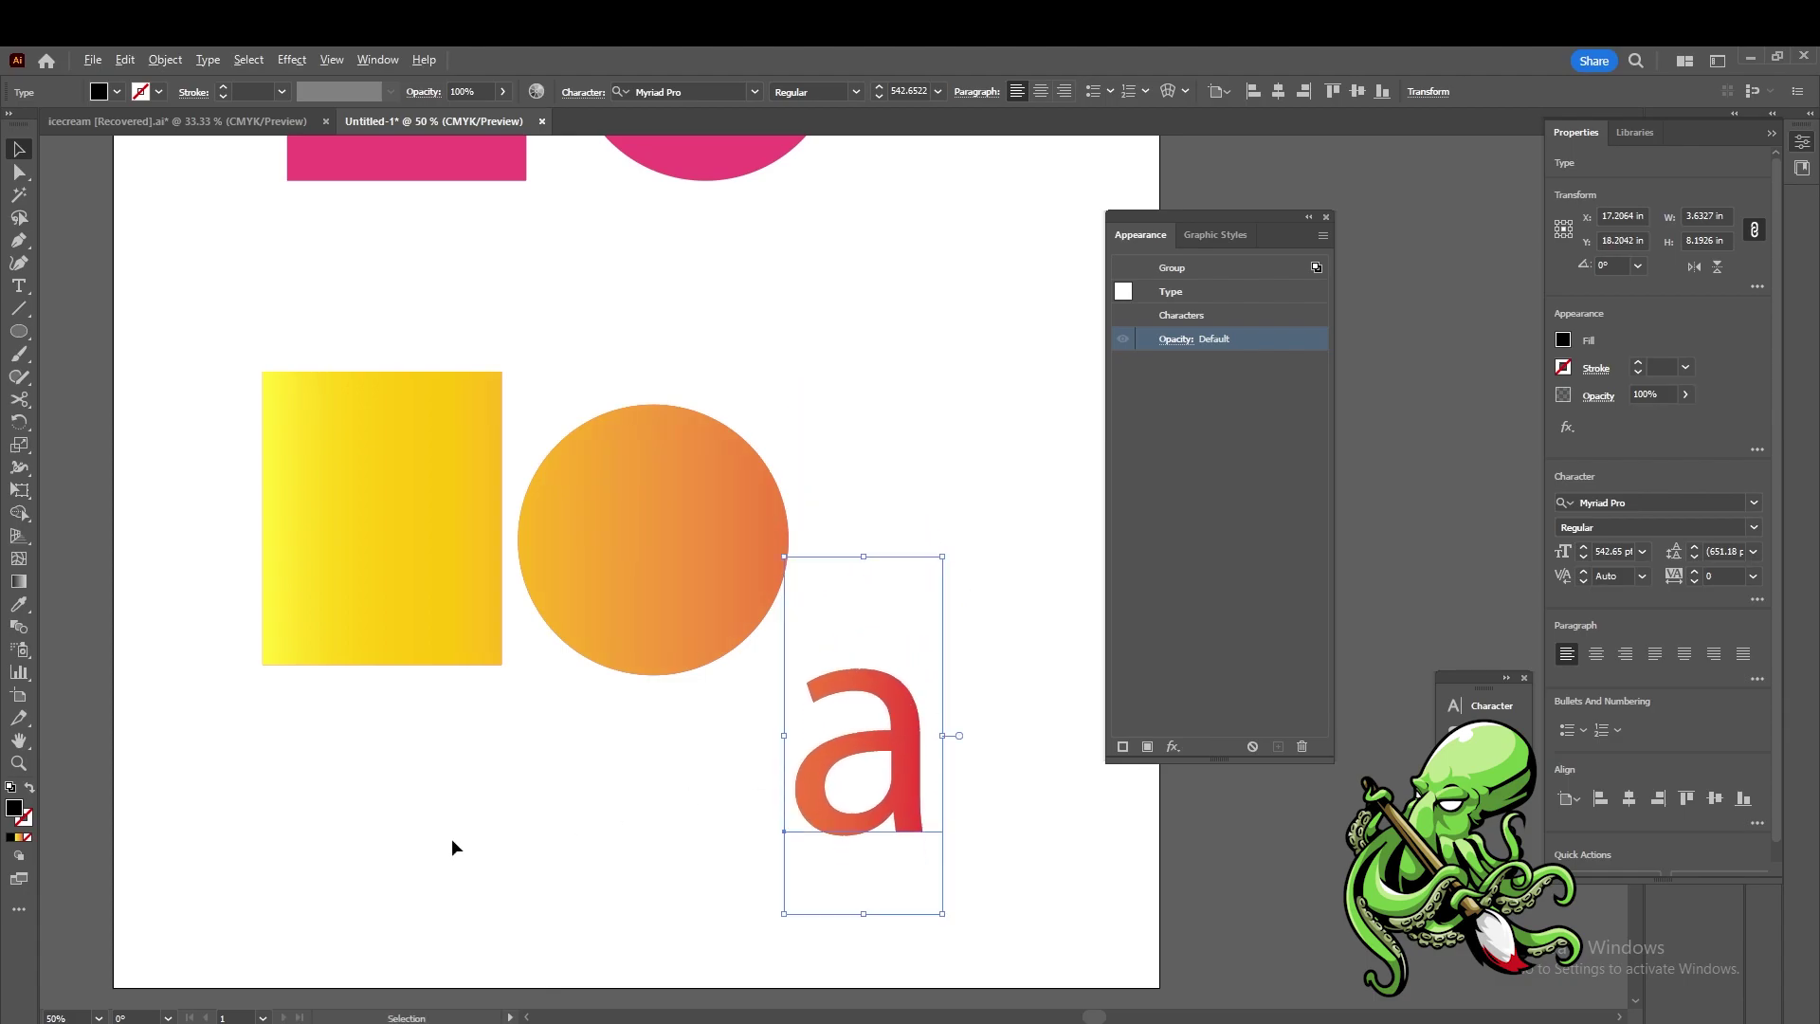
scroll(451, 838, up, 1)
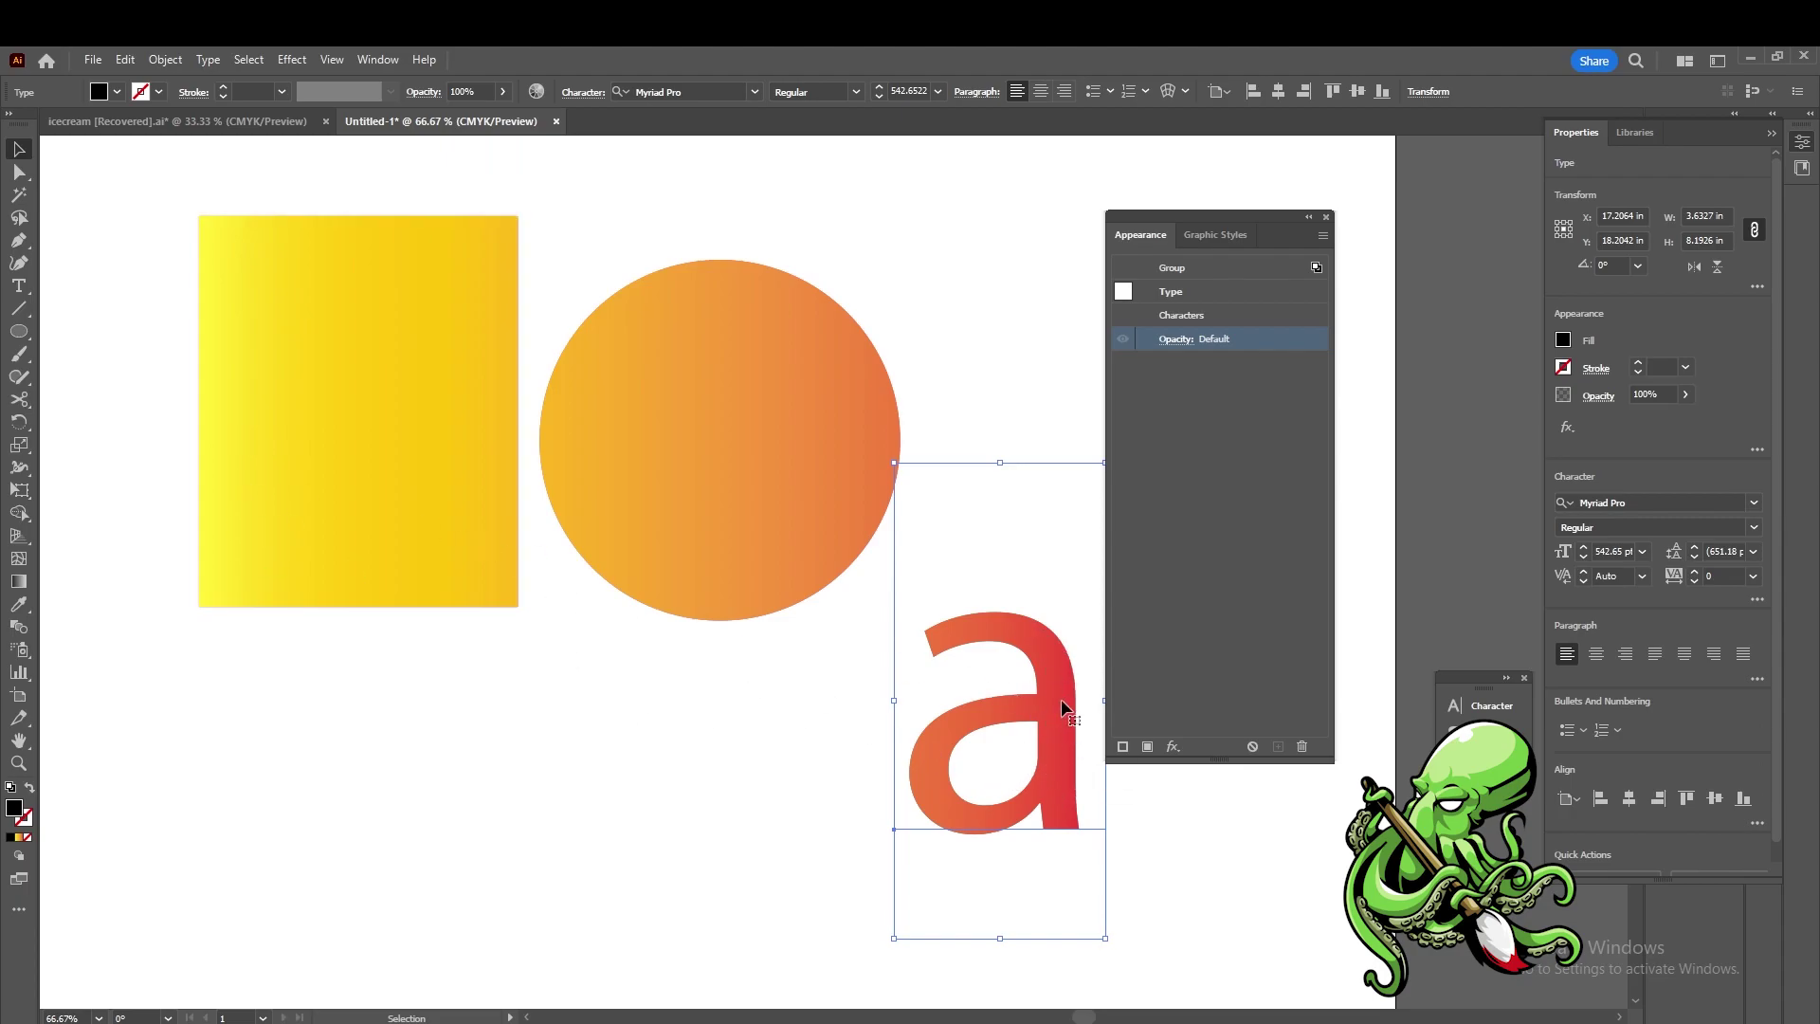
drag(1059, 691, 163, 482)
- Move the letter 'a' back beside the circle
click(861, 459)
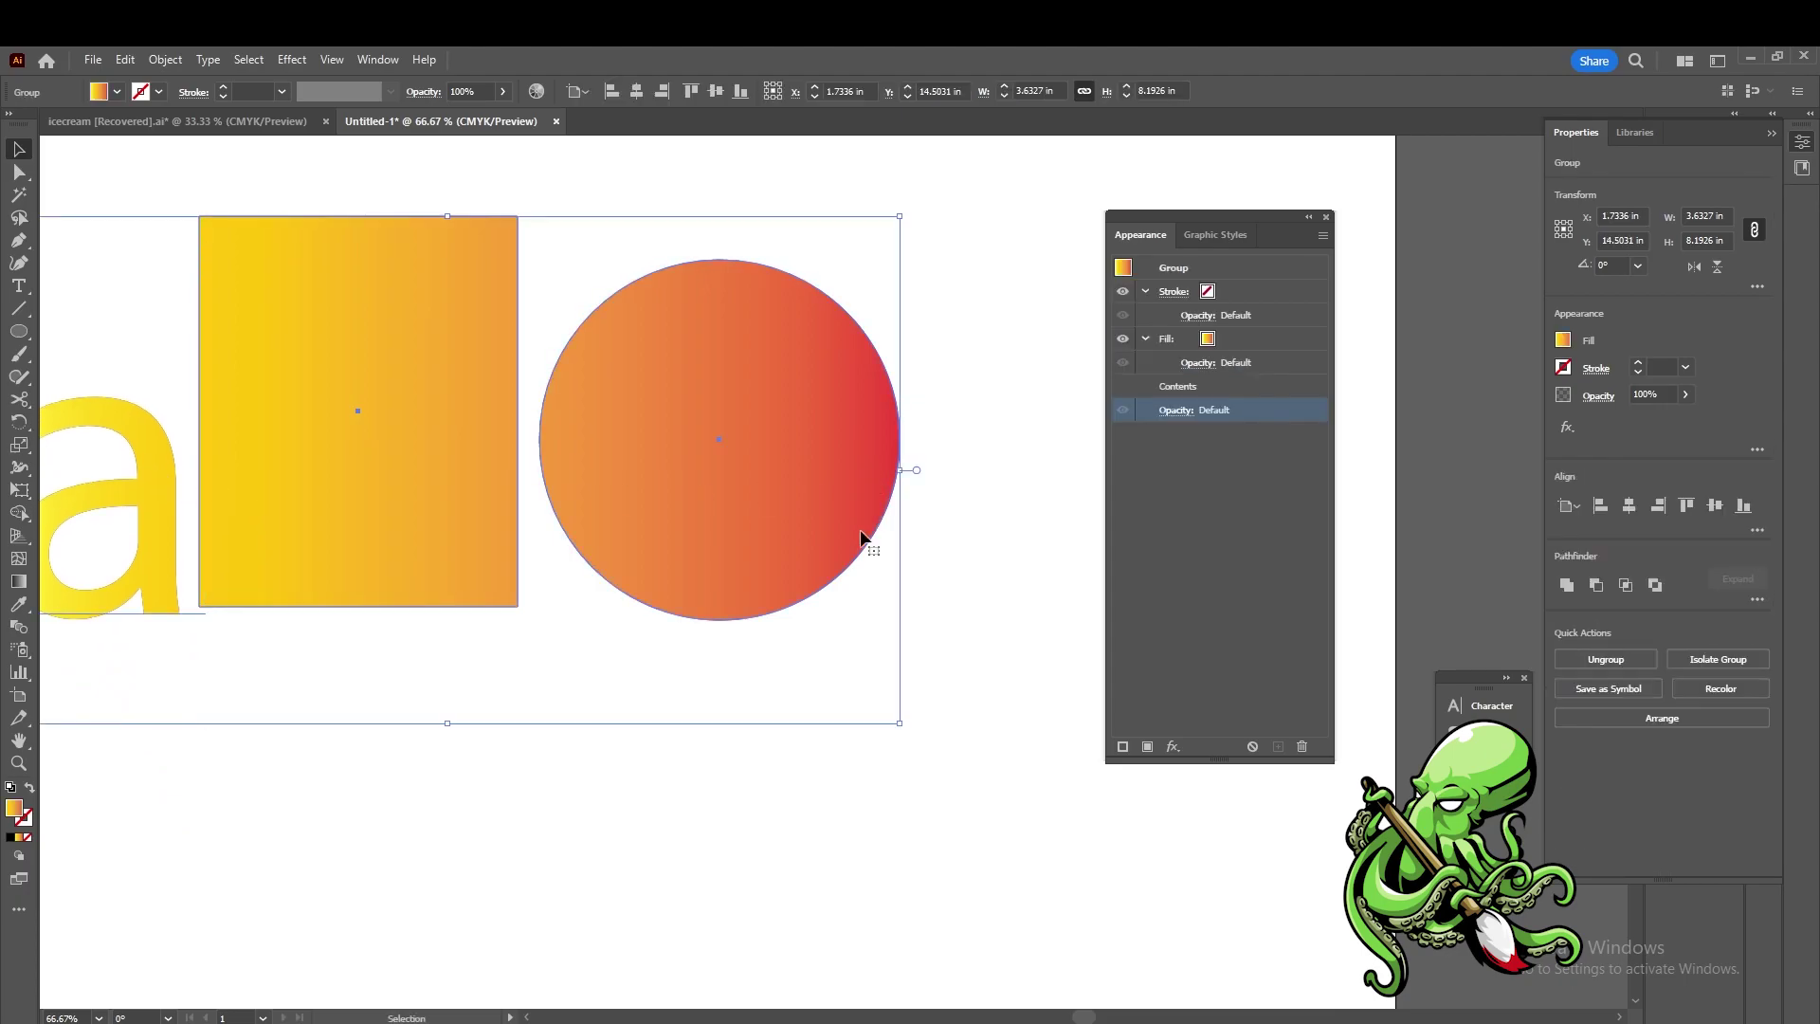
click(275, 887)
click(162, 502)
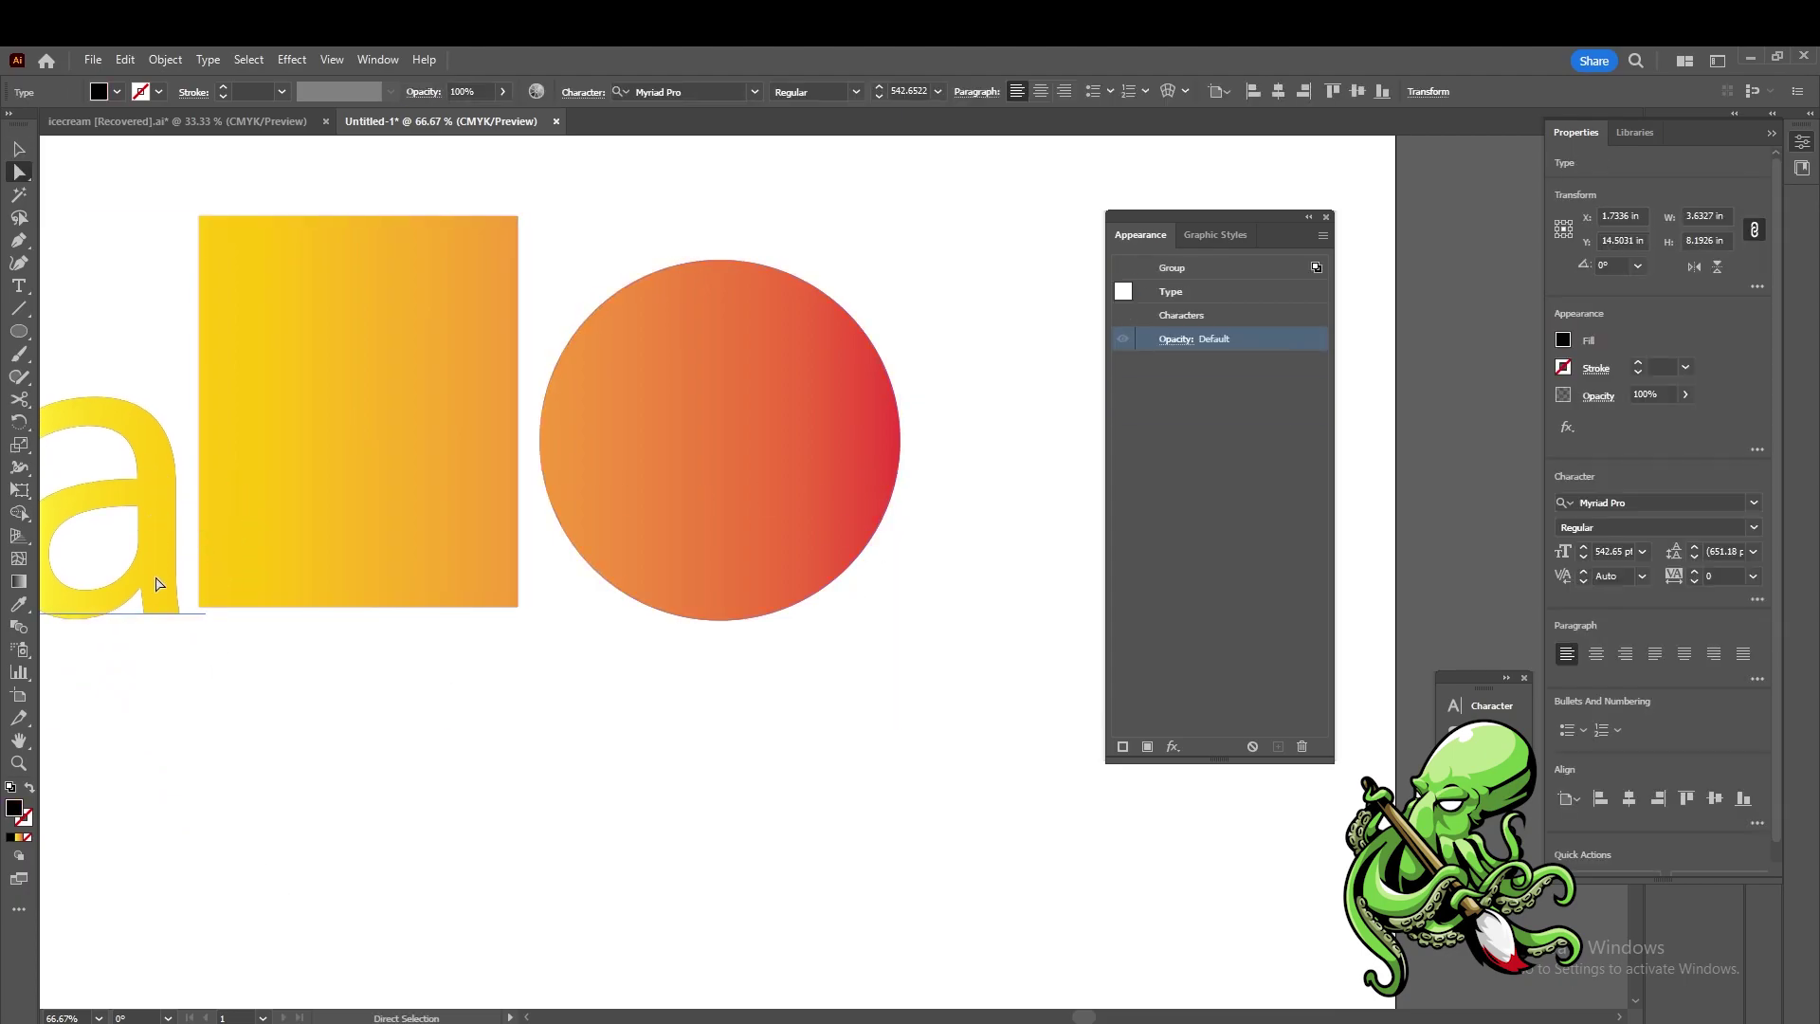
drag(162, 472, 1072, 411)
- Regroup the three shapes and shift the circle so it overlaps the 'a'
scroll(806, 583, down, 1)
key(ctrl+a)
drag(793, 569, 826, 543)
key(ctrl+g)
key(a)
click(769, 580)
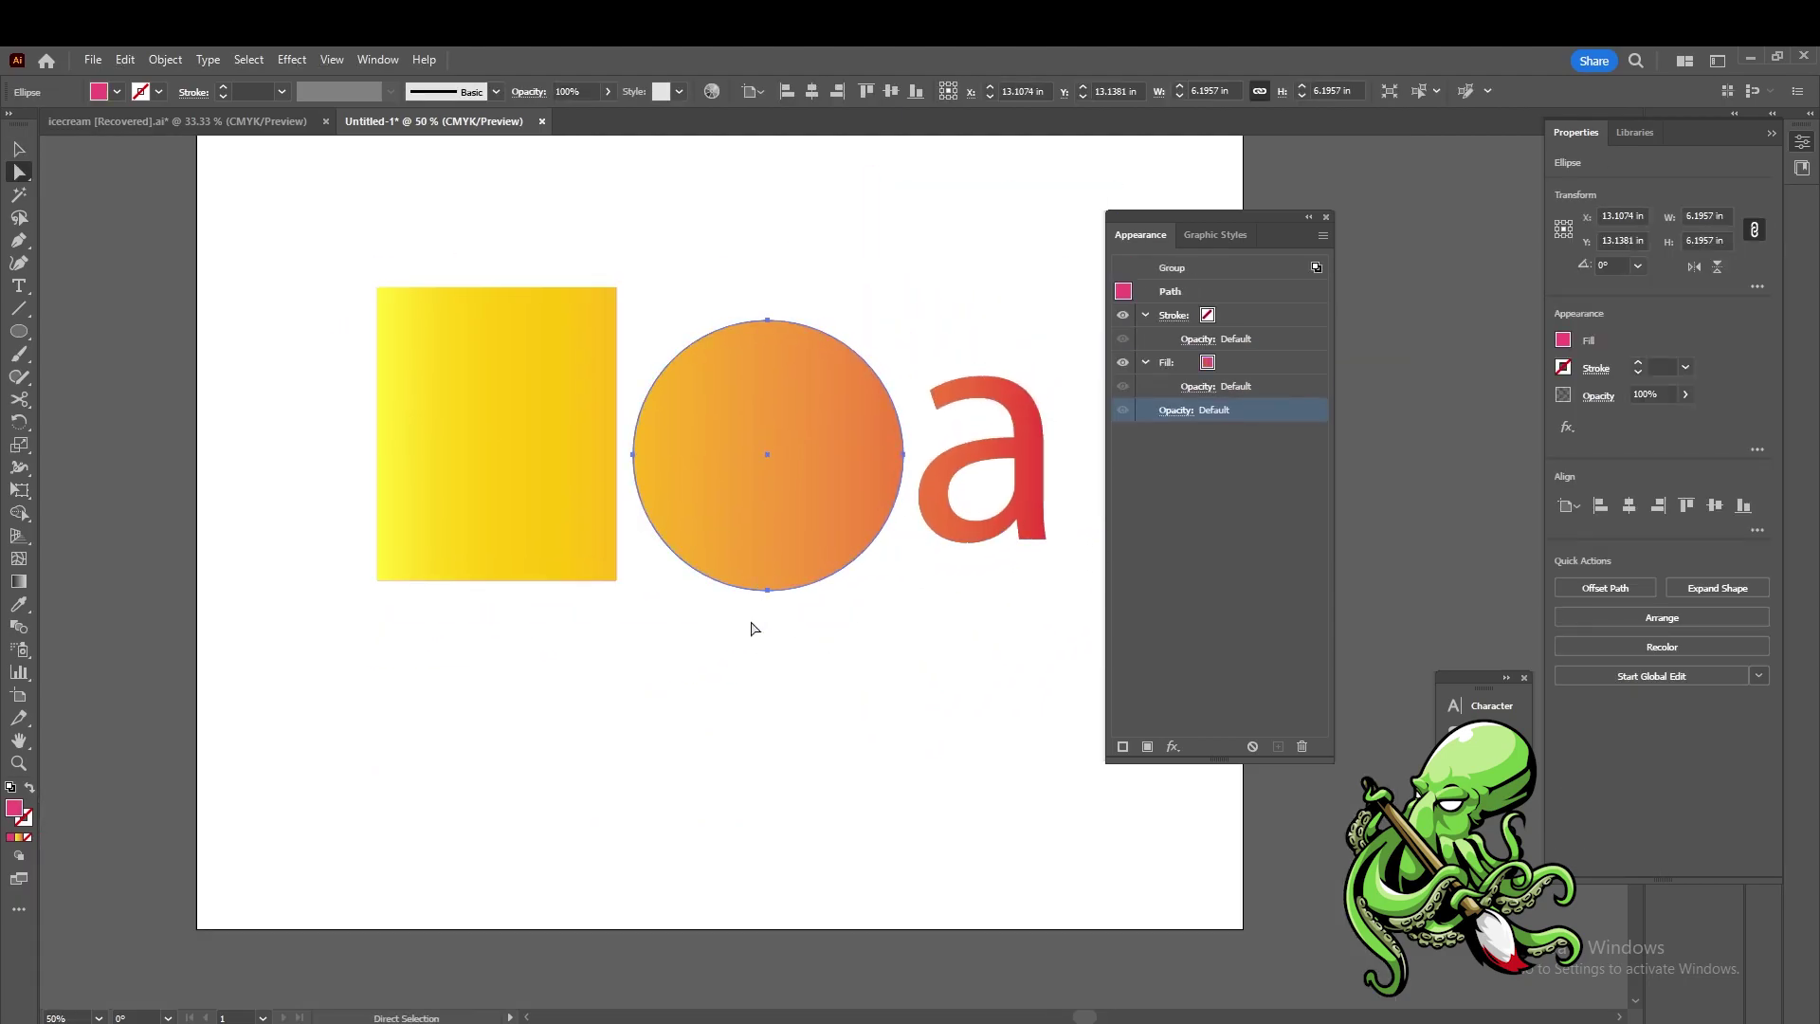
key(v)
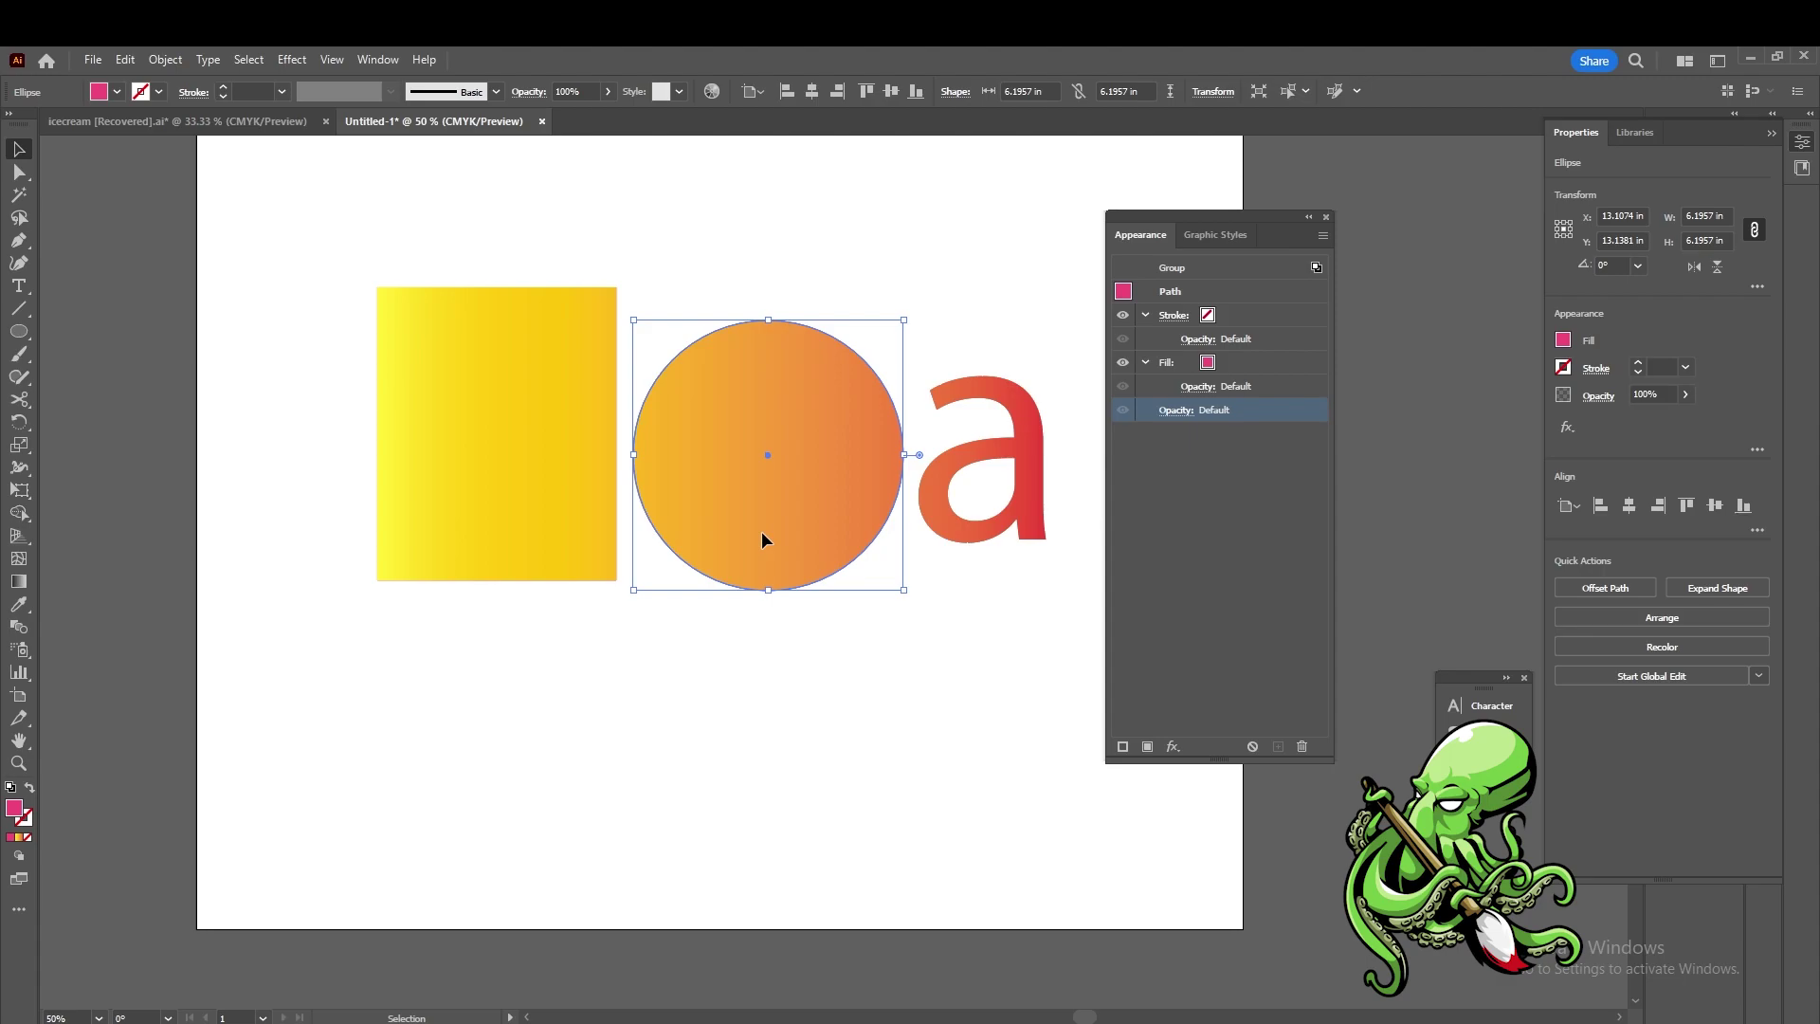
drag(764, 539, 806, 533)
- Select the bottom gradient group and nudge it slightly into view of both rows
click(796, 785)
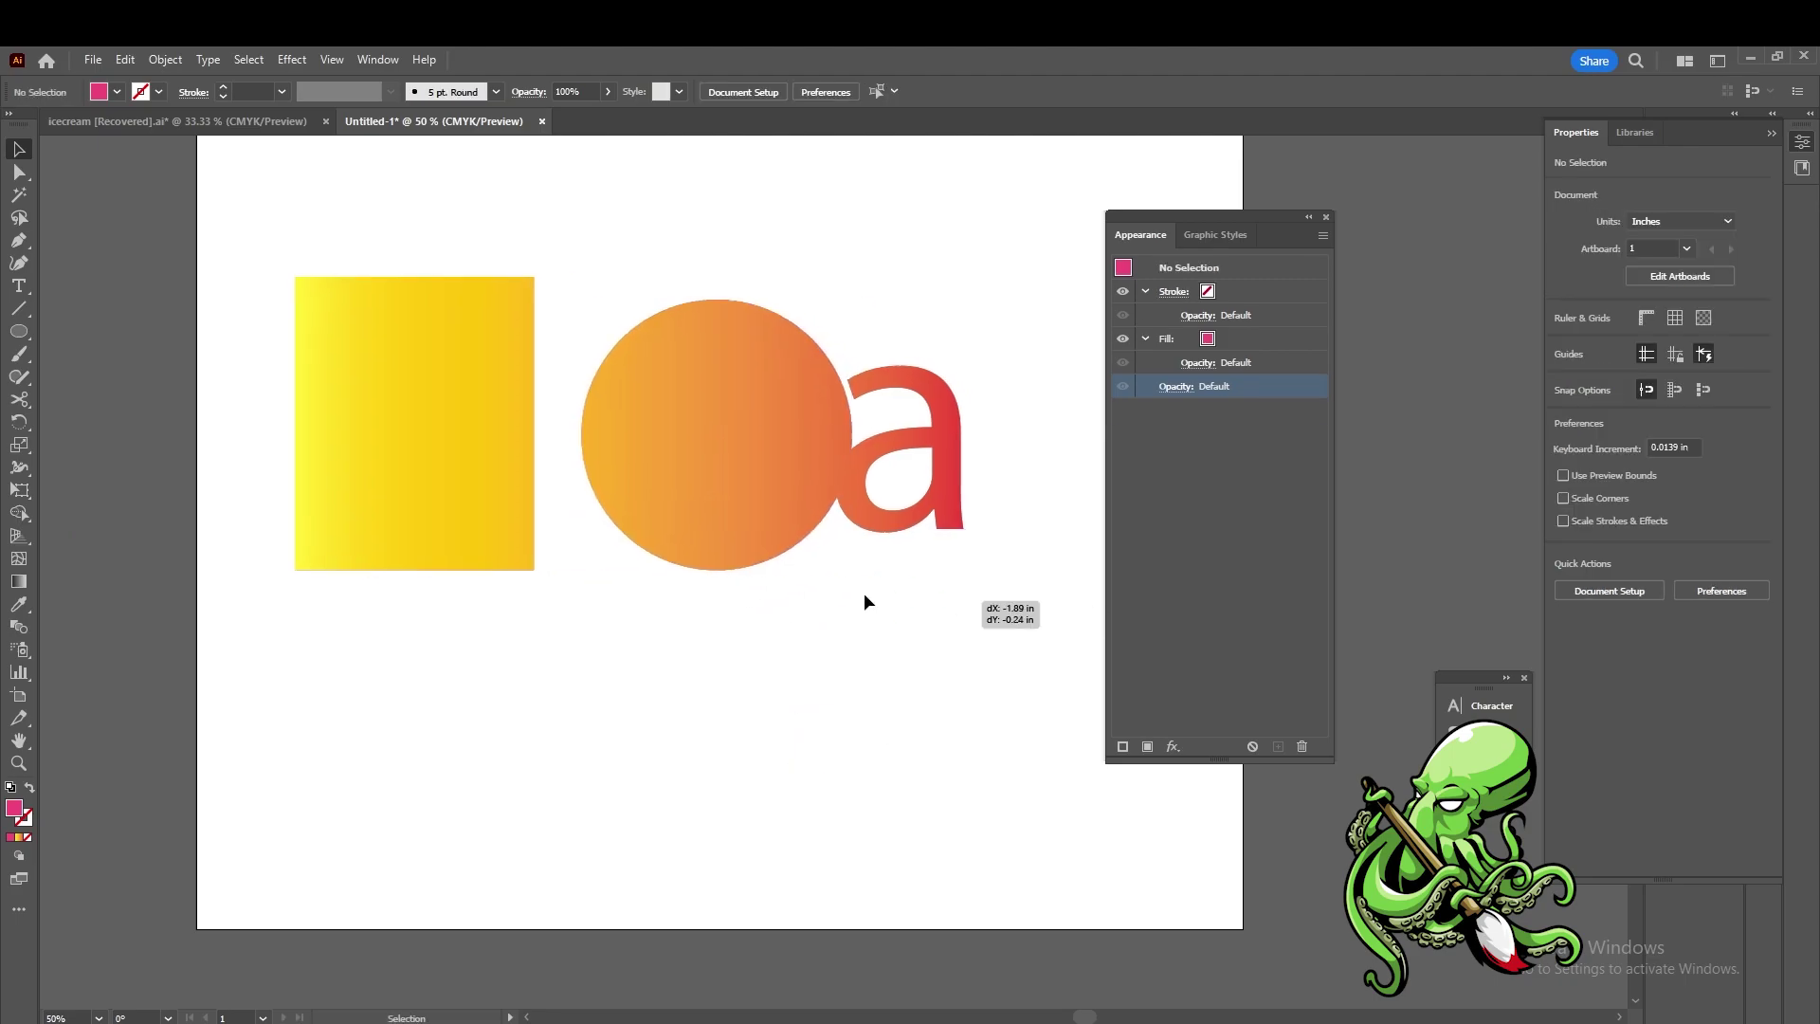
mouse_move(1014, 644)
mouse_down()
mouse_move(549, 479)
mouse_move(986, 654)
mouse_up()
scroll(836, 644, down, 3)
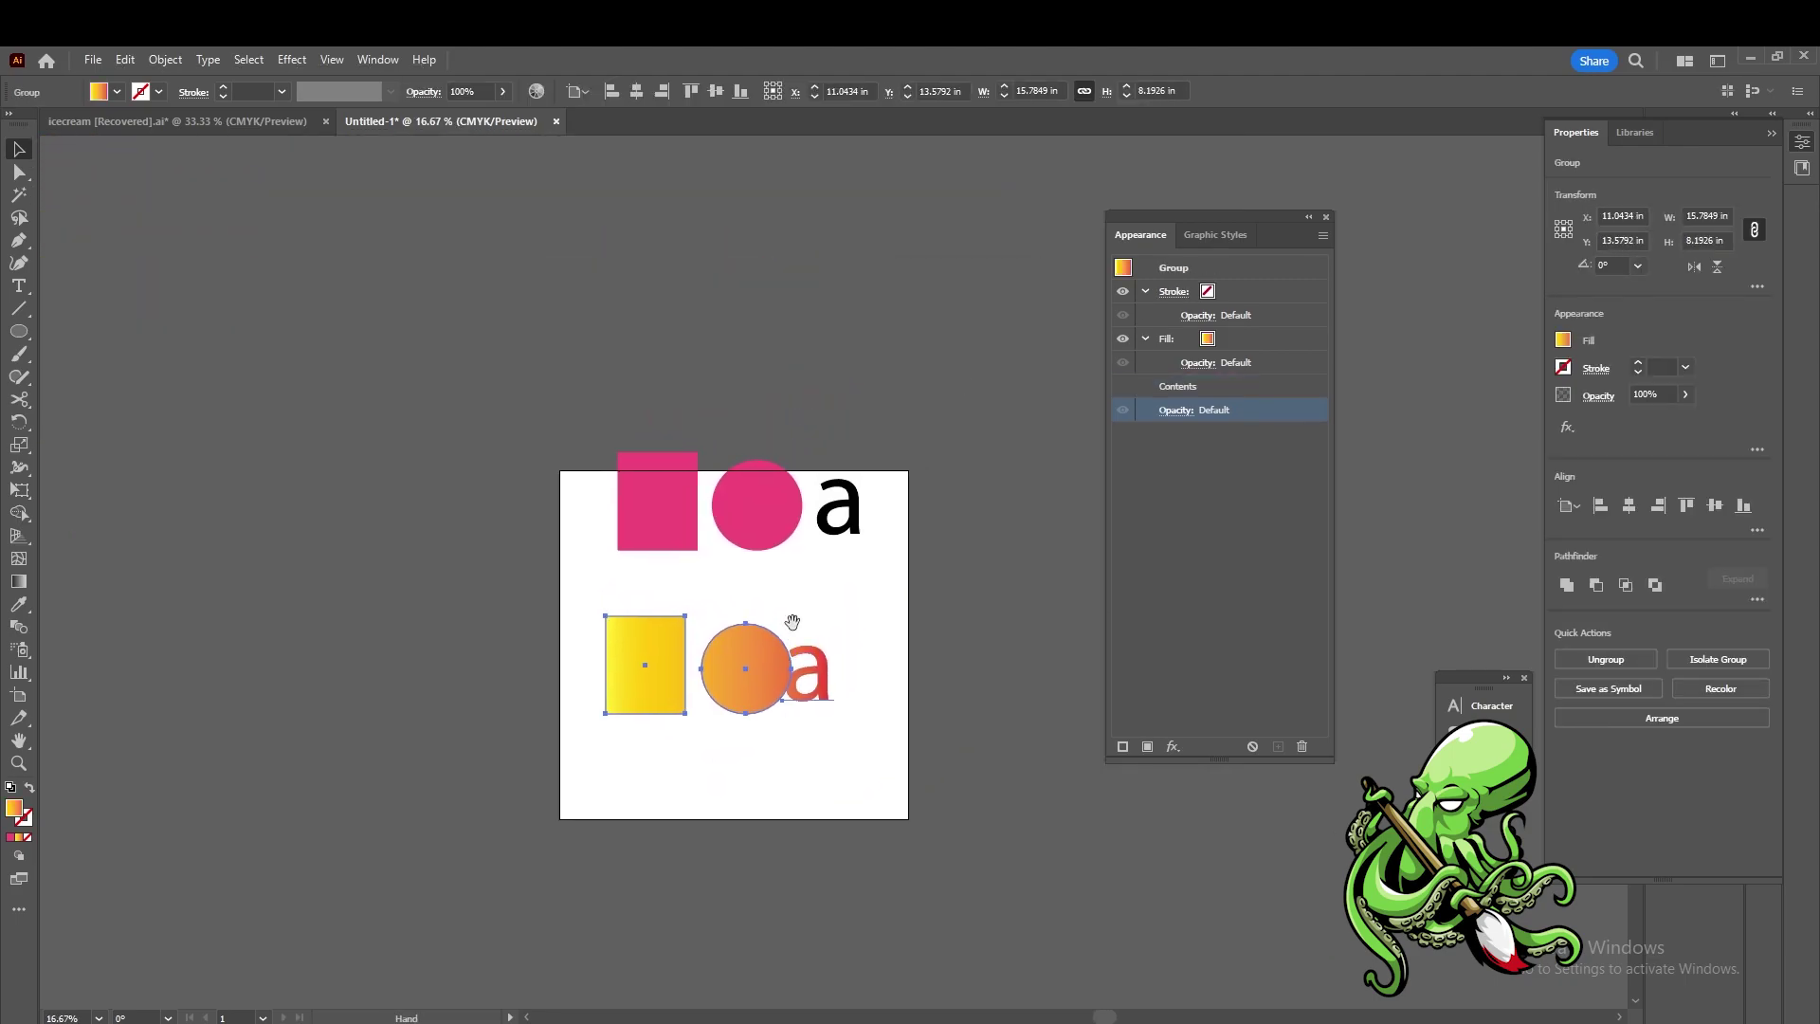
scroll(792, 699, up, 3)
scroll(792, 699, down, 1)
drag(820, 551, 782, 649)
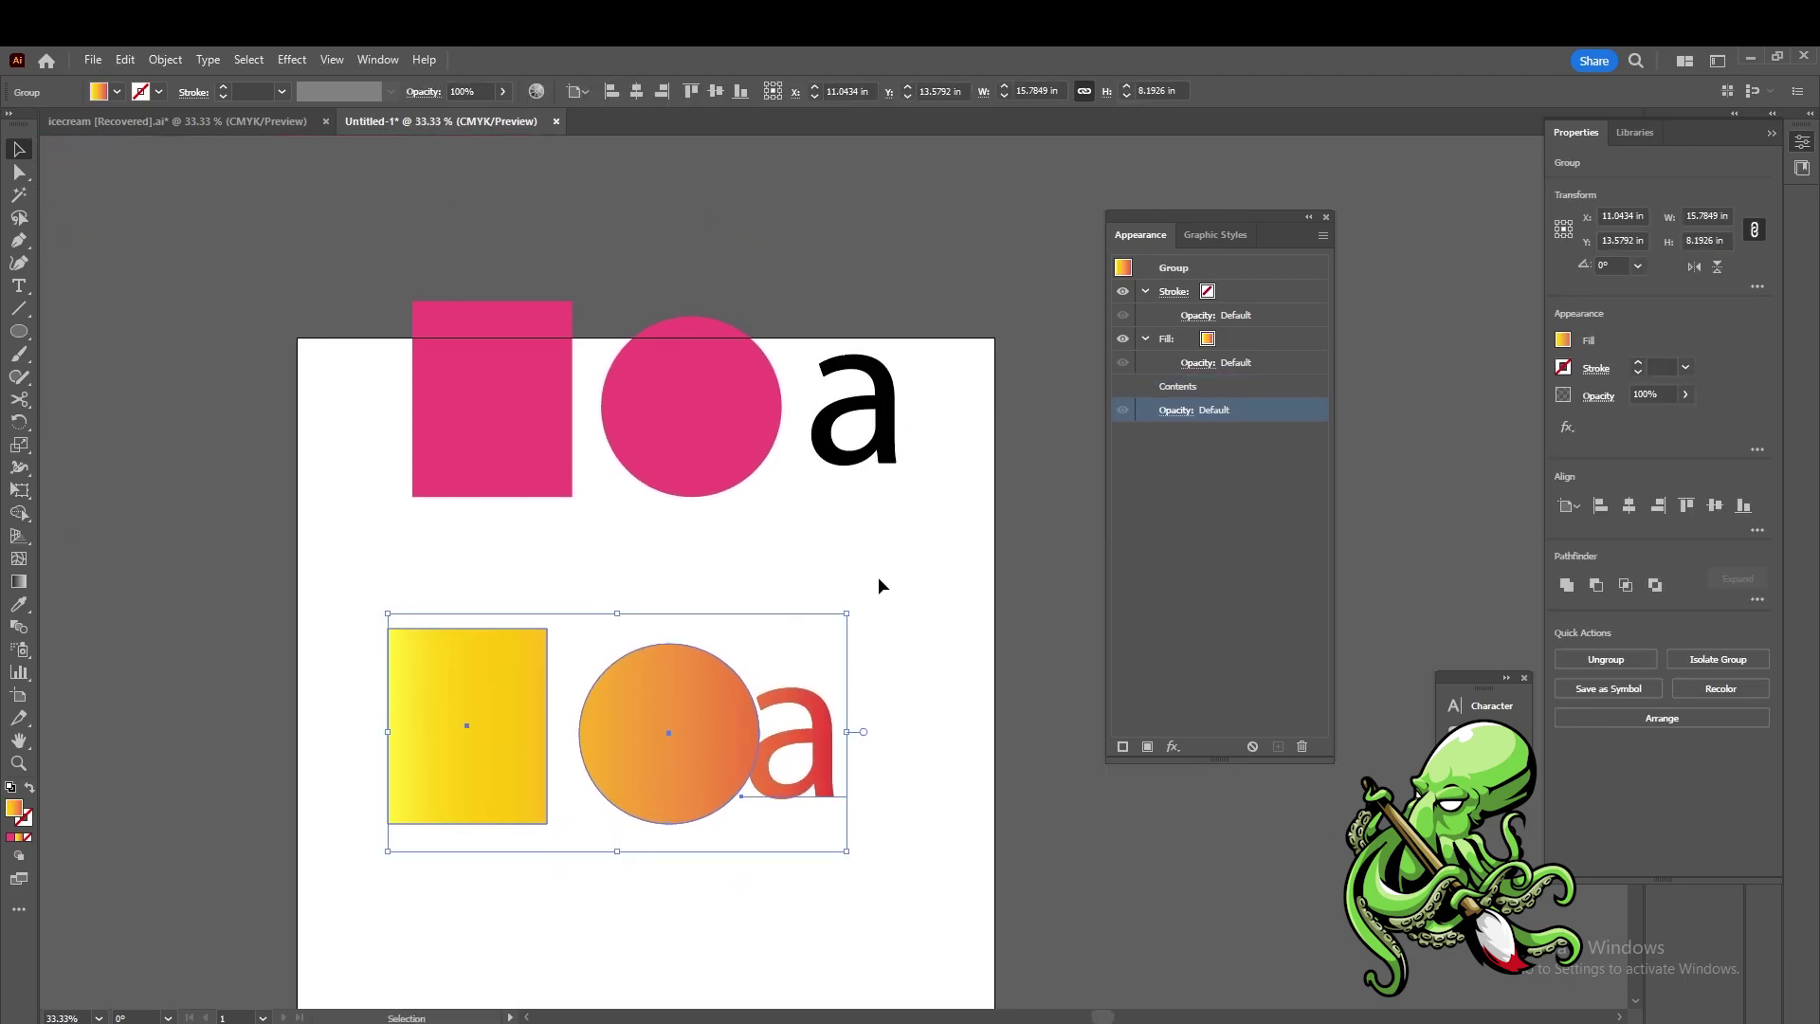
click(889, 560)
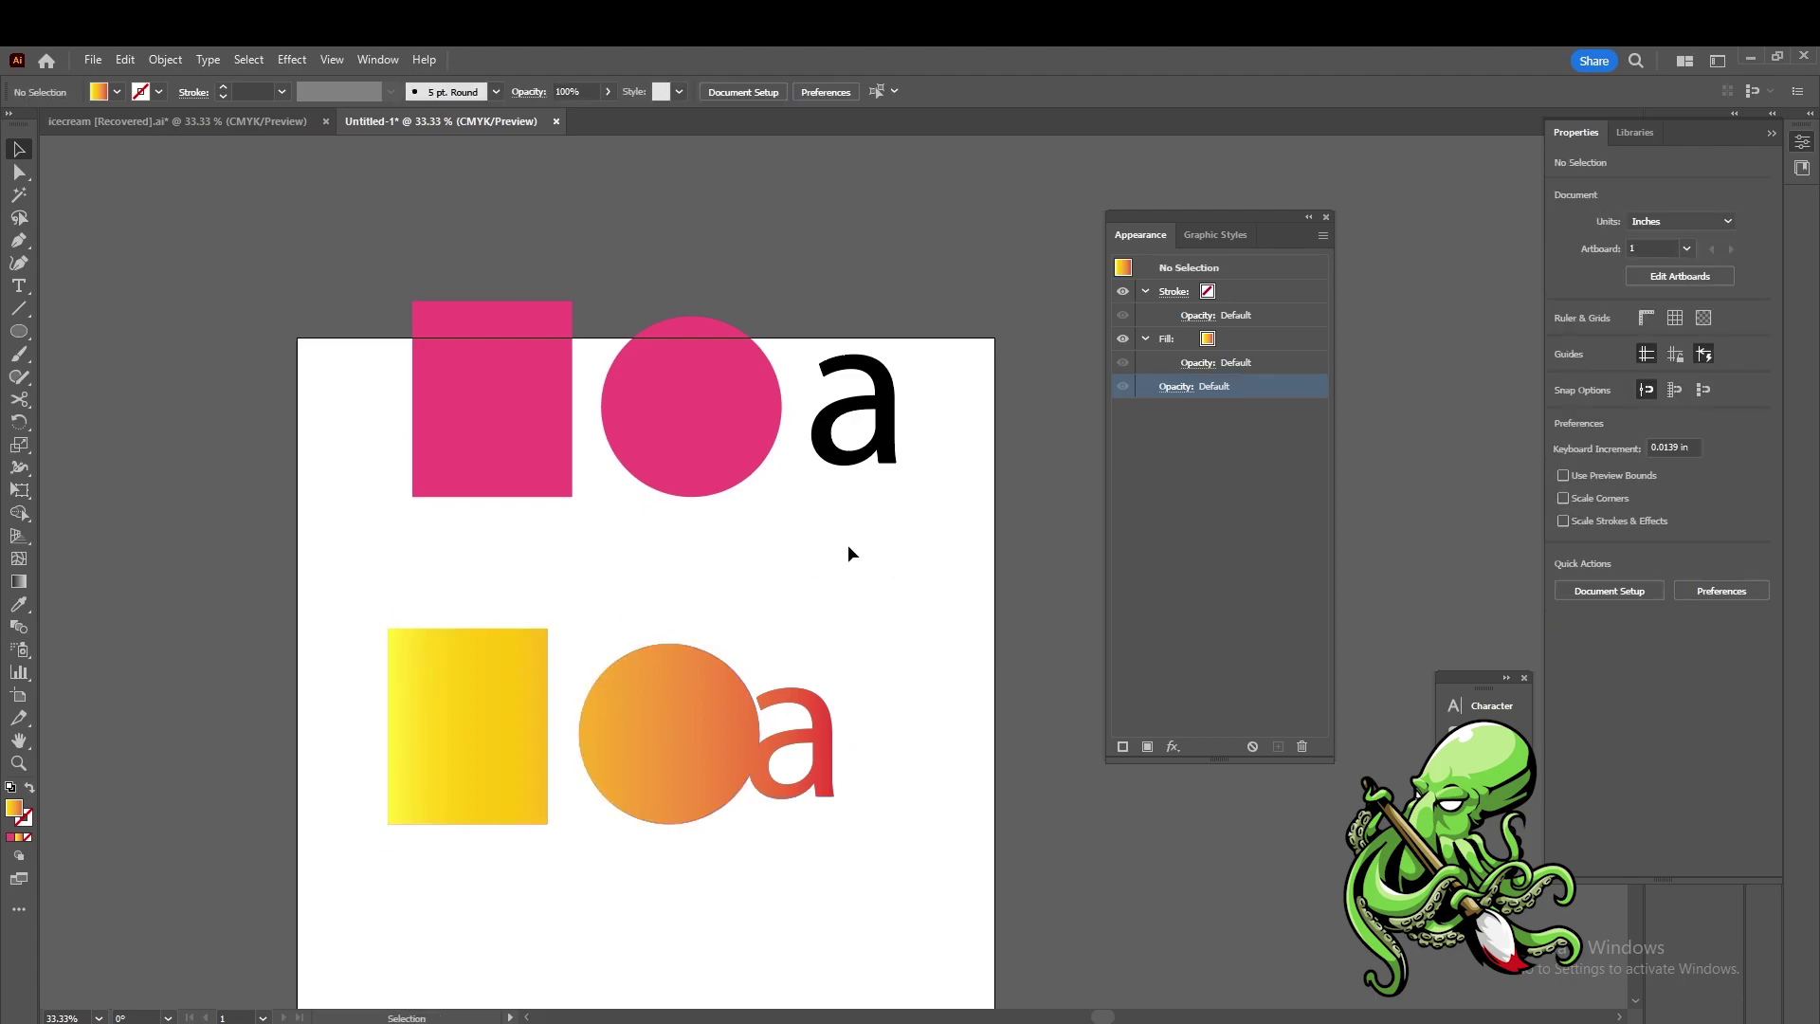
click(853, 517)
drag(798, 745, 843, 713)
- Ungroup the gradient row and delete its square, circle and letter
right_click(787, 685)
click(850, 507)
click(879, 585)
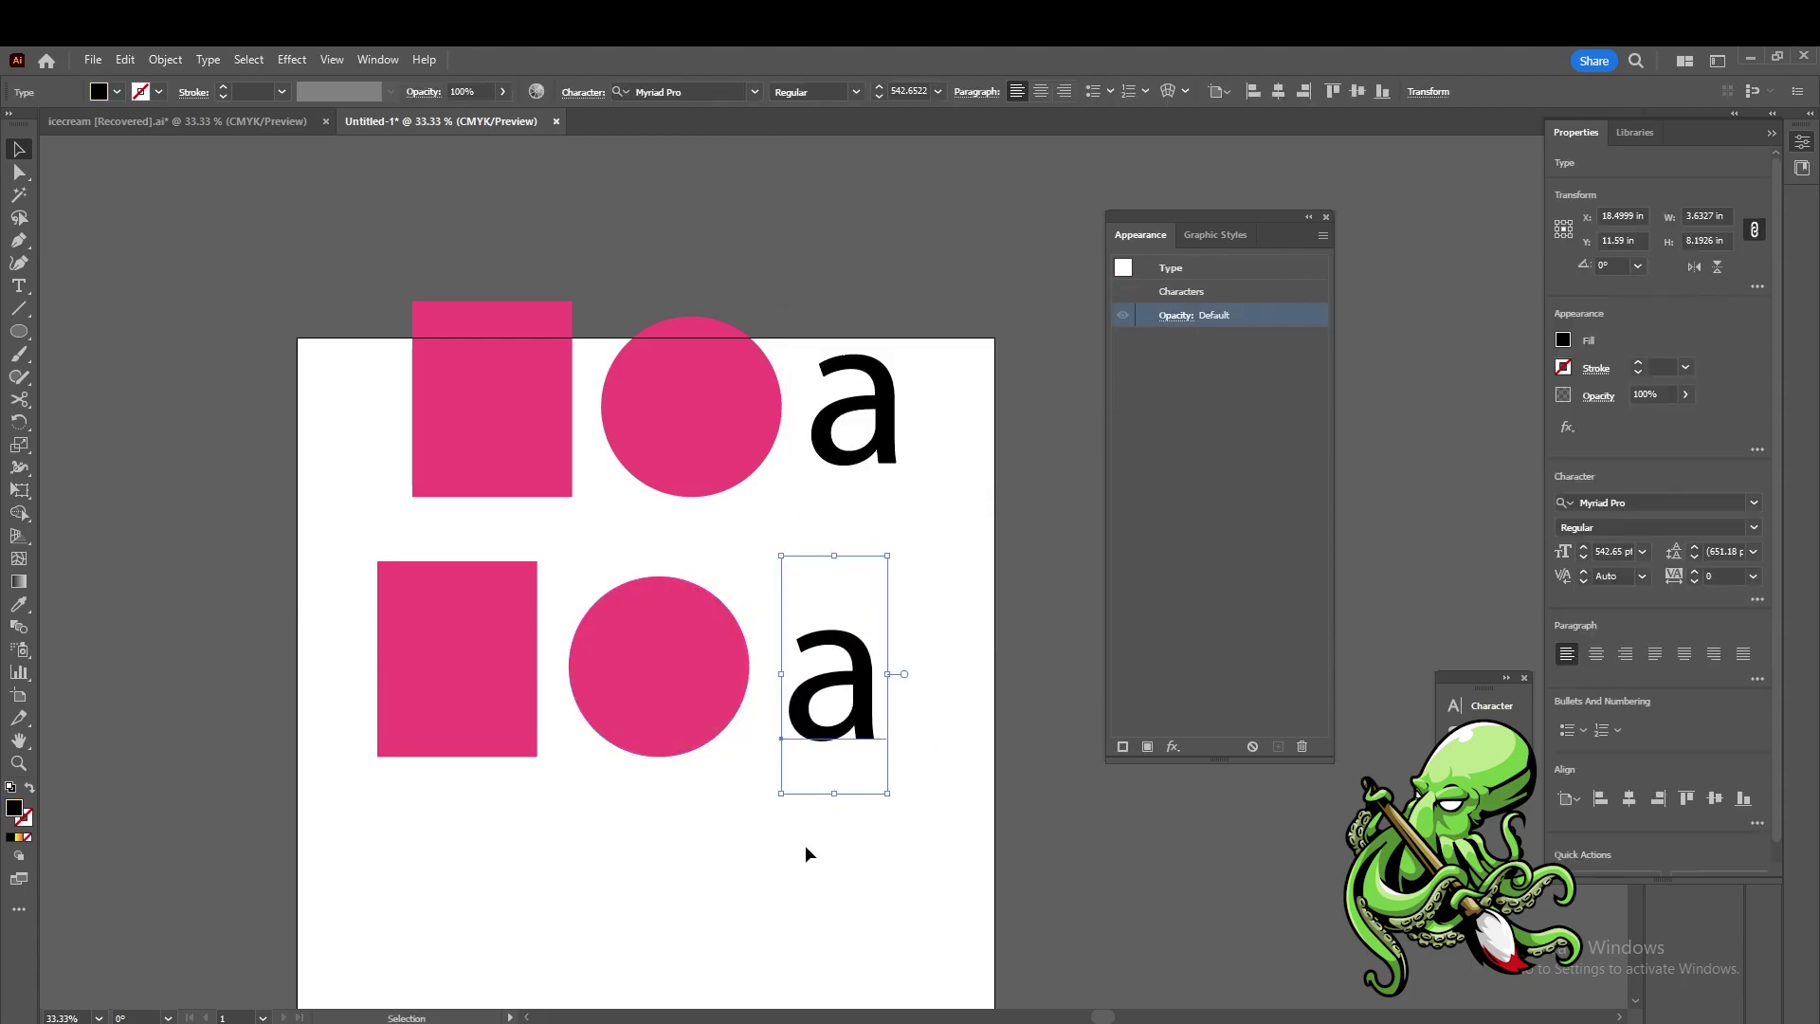
drag(864, 855, 429, 629)
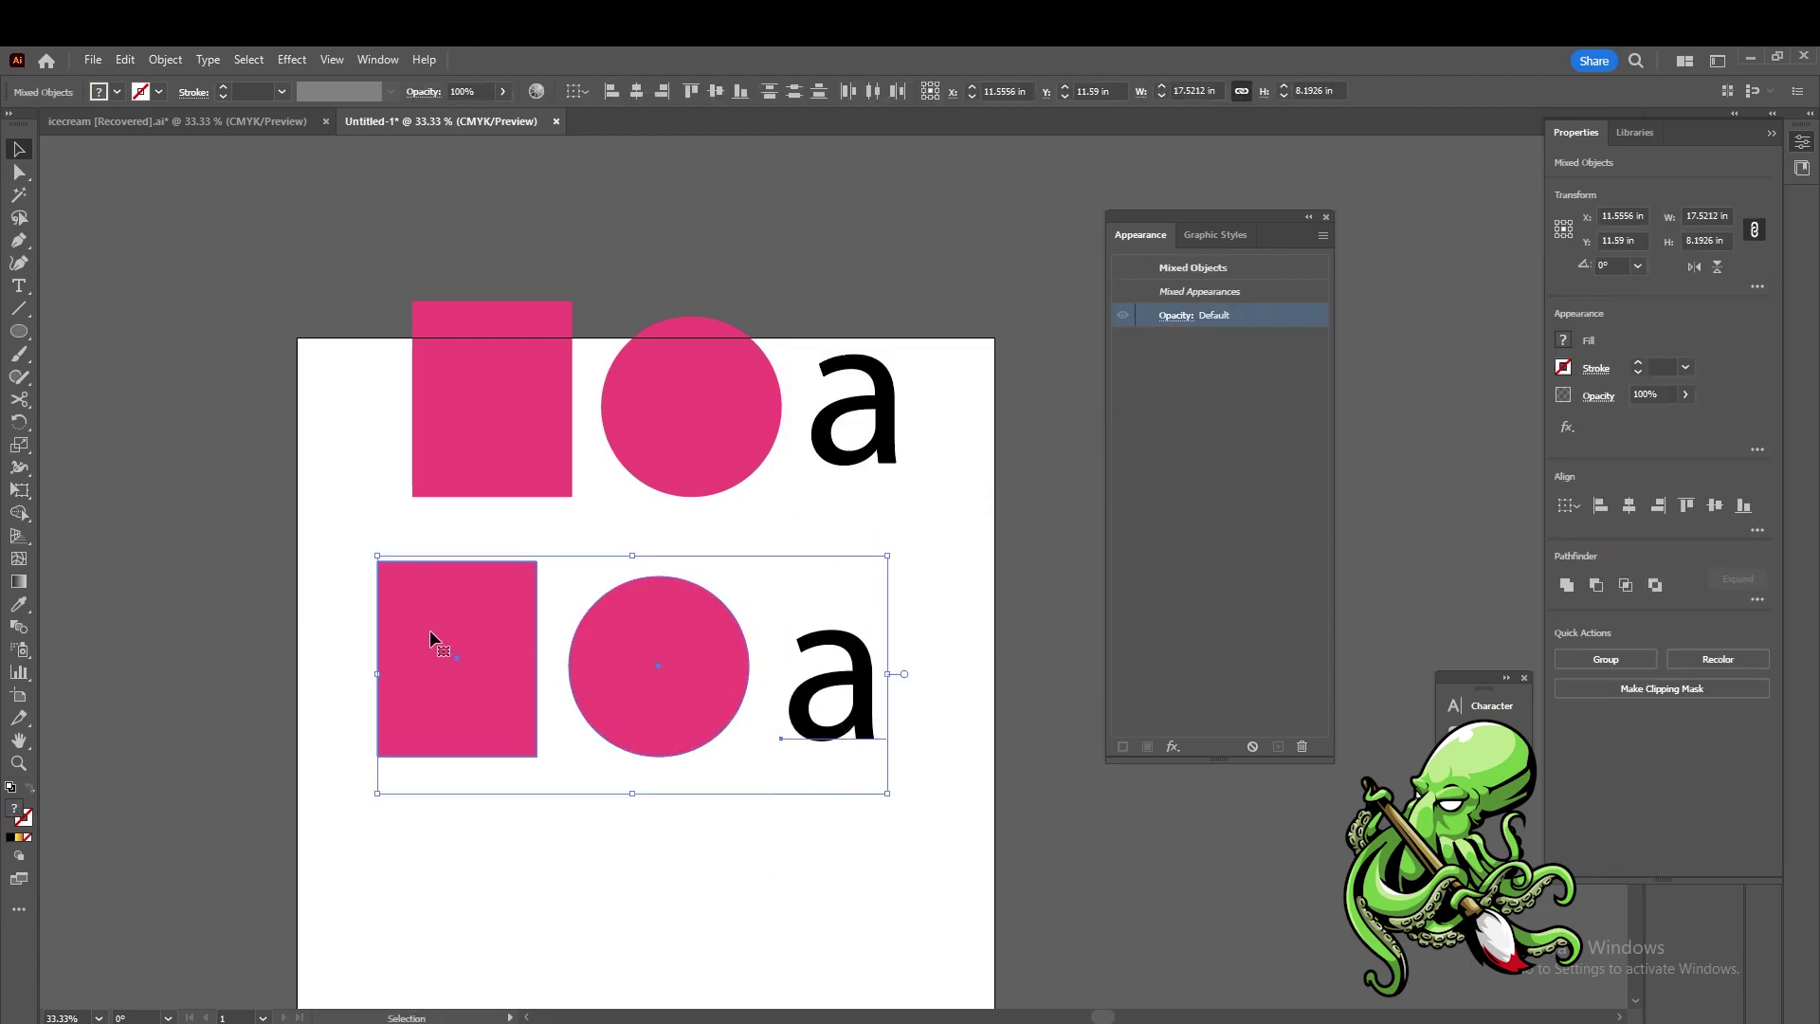
key(Delete)
- Move the pink row down toward the page centre, undoing an accidental shift of the 'a'
drag(892, 540, 367, 361)
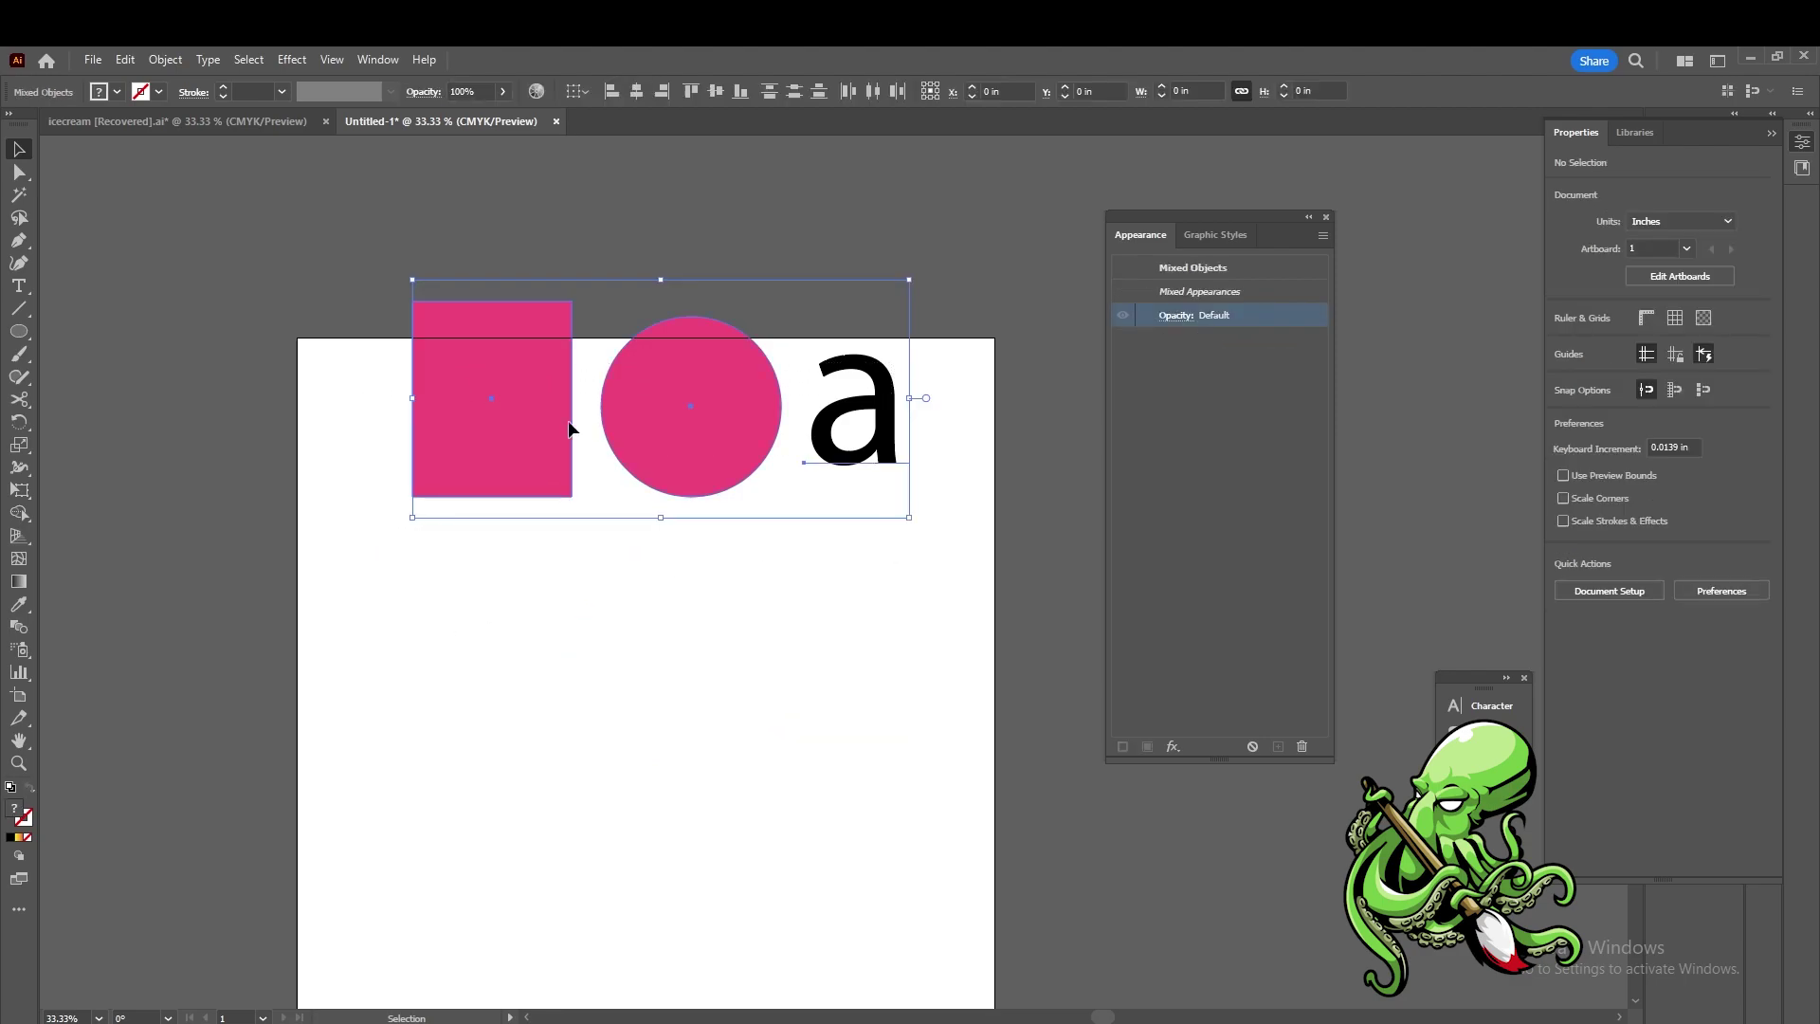
drag(698, 449, 698, 619)
click(692, 812)
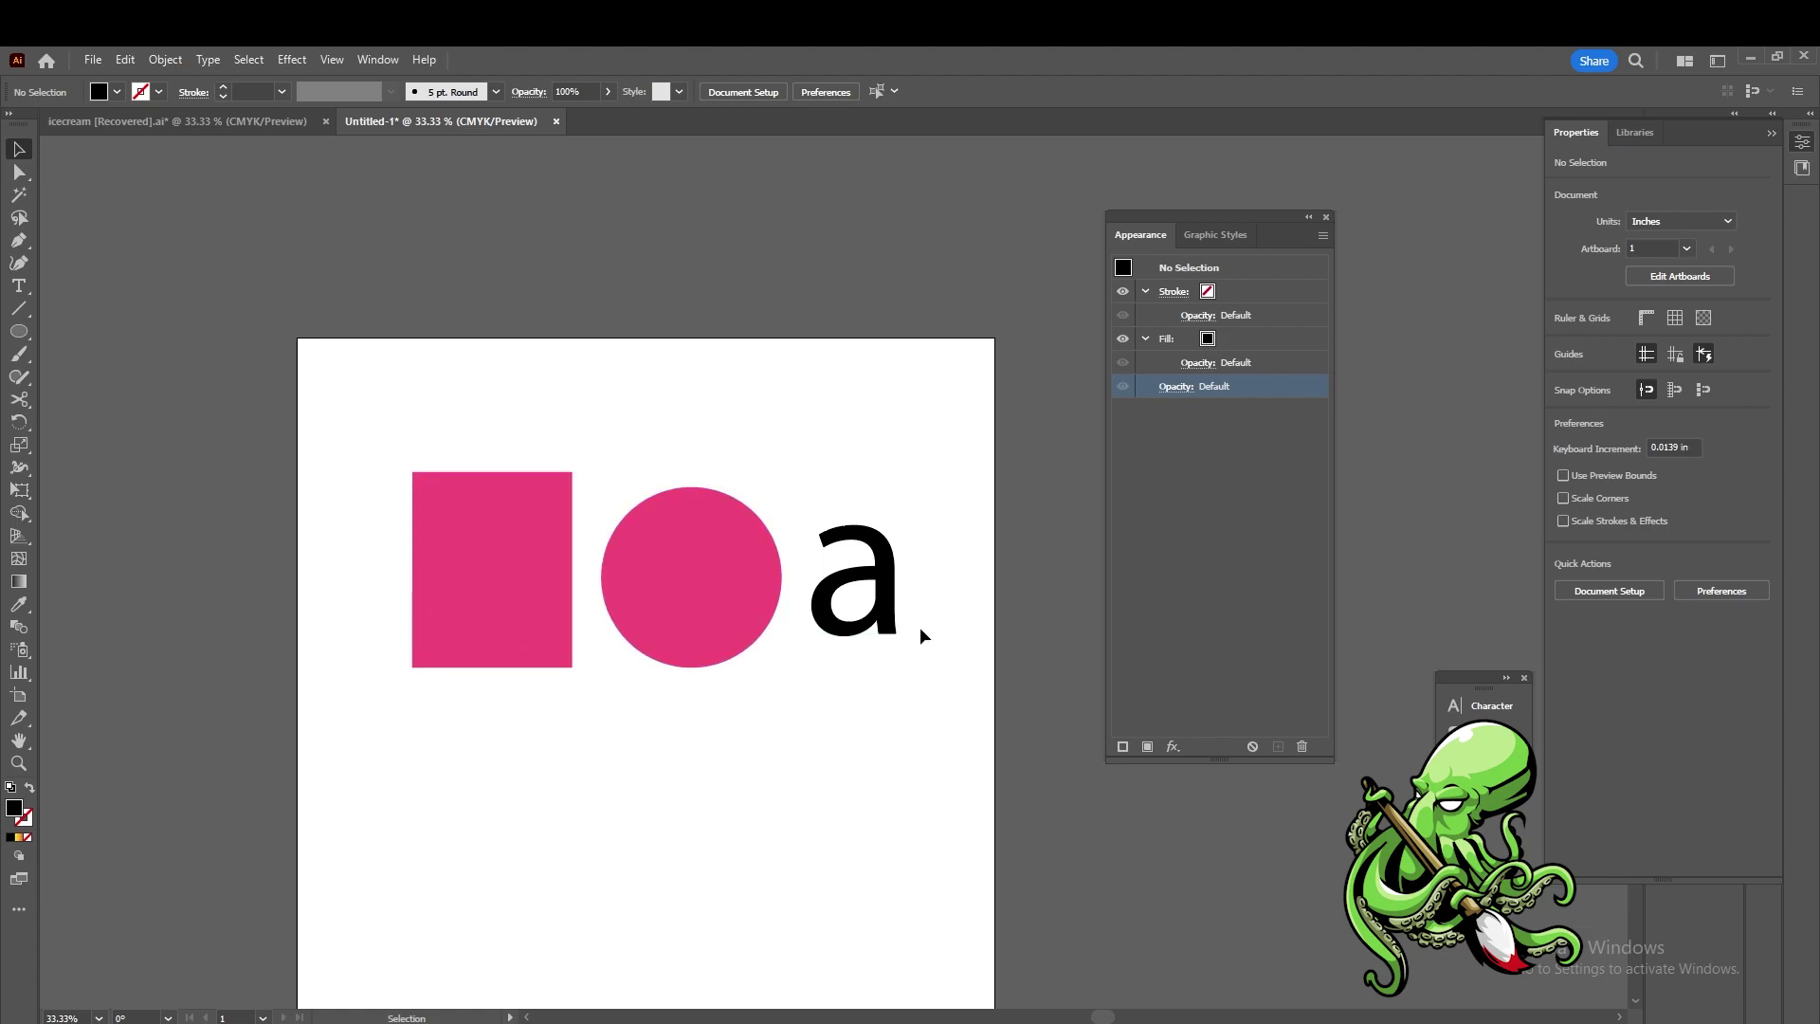
mouse_move(852, 594)
mouse_down()
mouse_move(801, 575)
mouse_move(836, 585)
mouse_up()
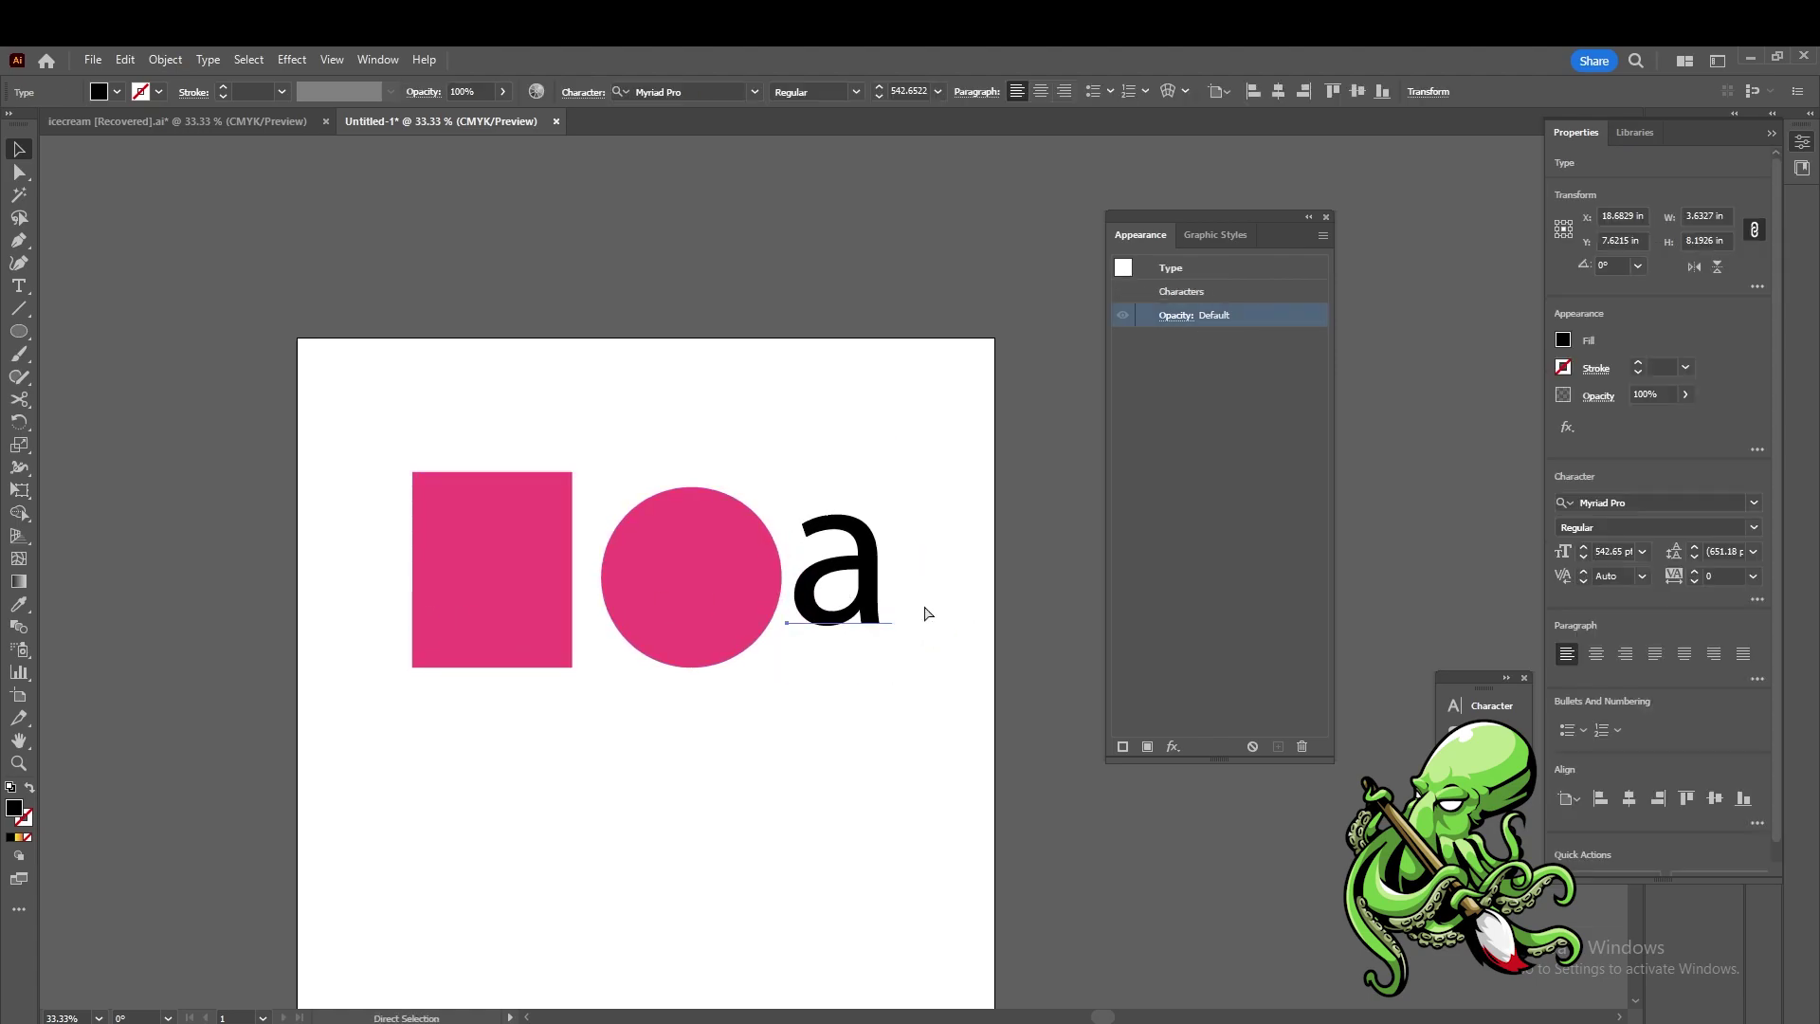
key(ctrl+z)
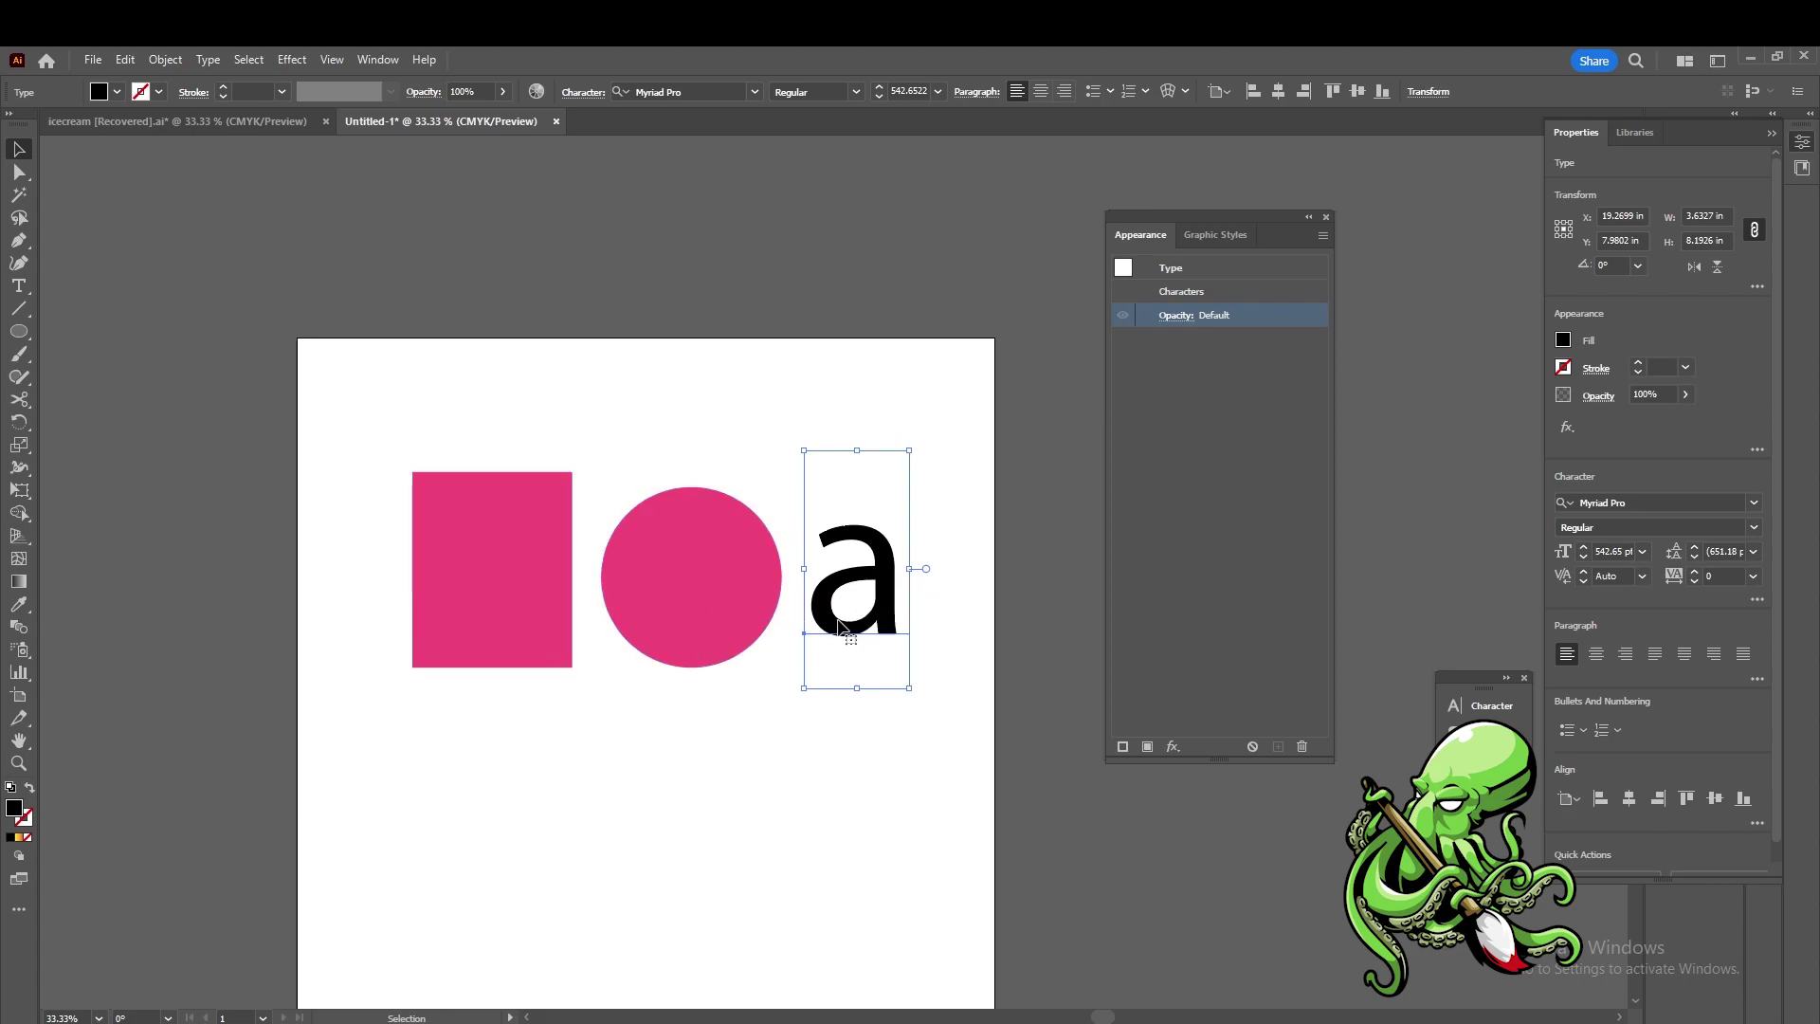
click(911, 732)
- Copy the pink row into a second row below and select its square, circle and 'a'
drag(927, 756, 414, 450)
drag(665, 663, 641, 773)
key(ctrl)
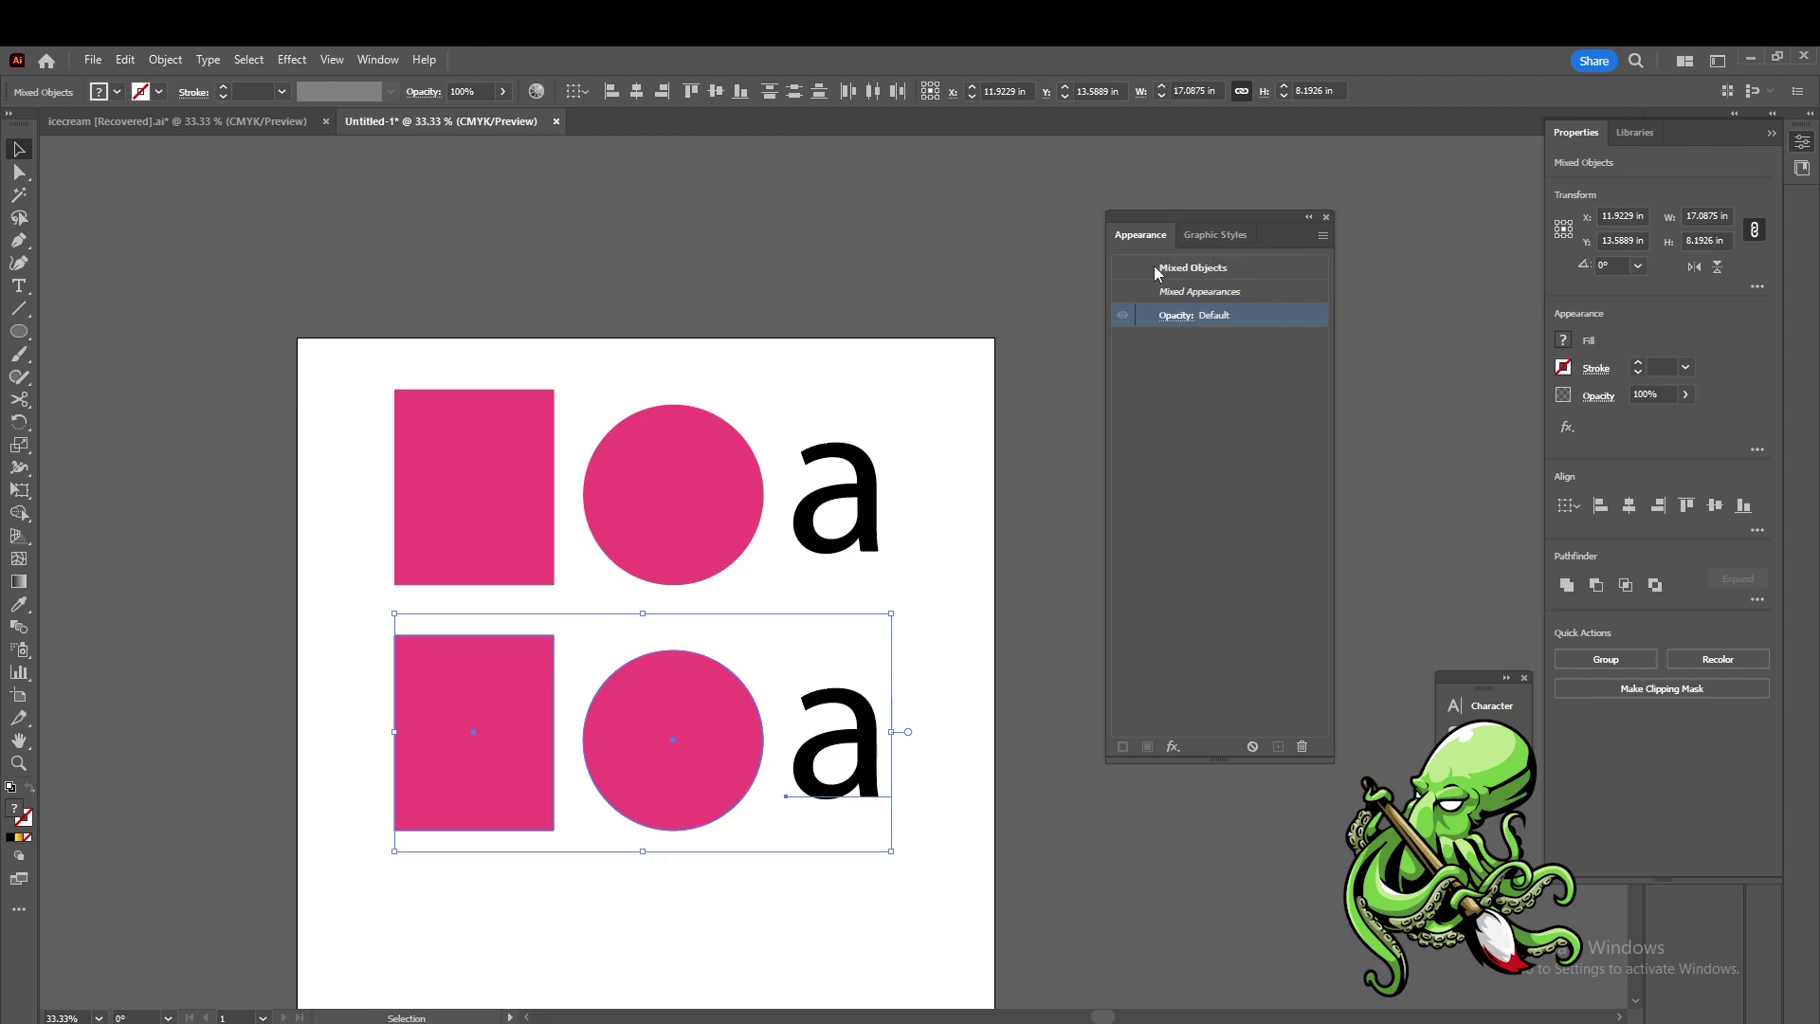
click(971, 668)
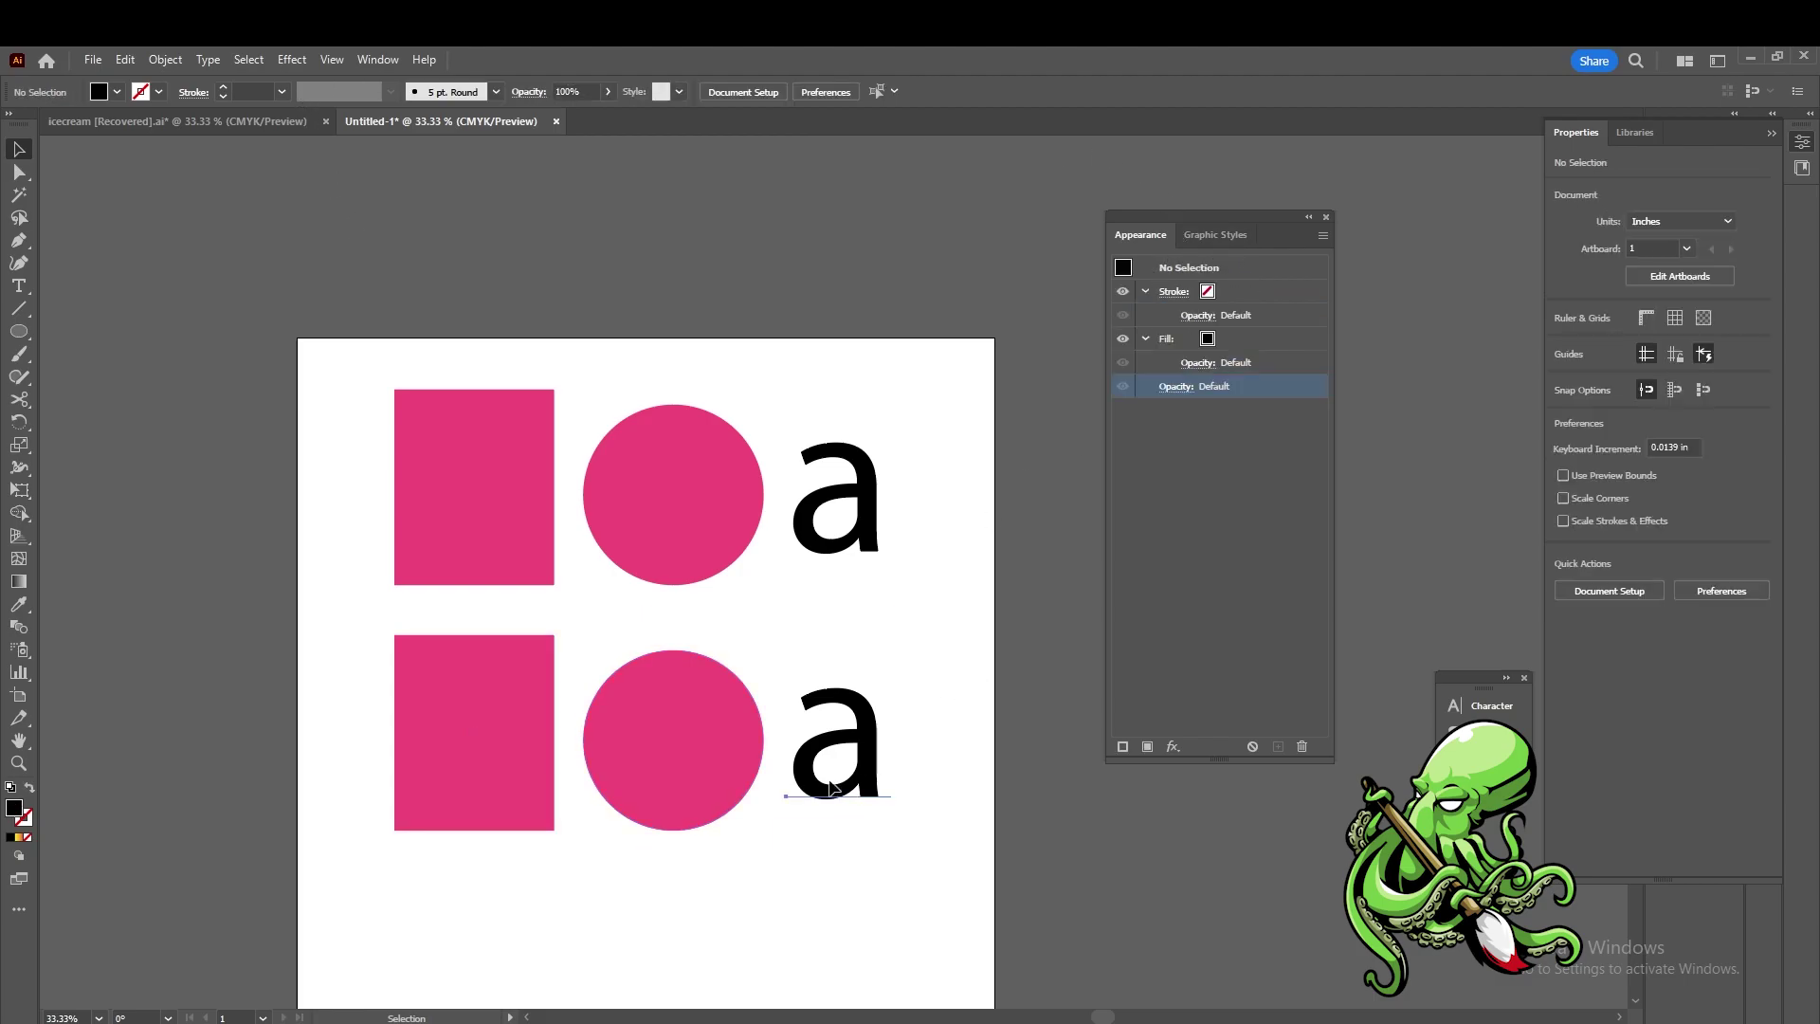
click(834, 828)
shift+click(725, 777)
shift+click(516, 731)
- Group the lower square, circle and 'a' and add a yellow-to-red gradient group fill
key(ctrl)
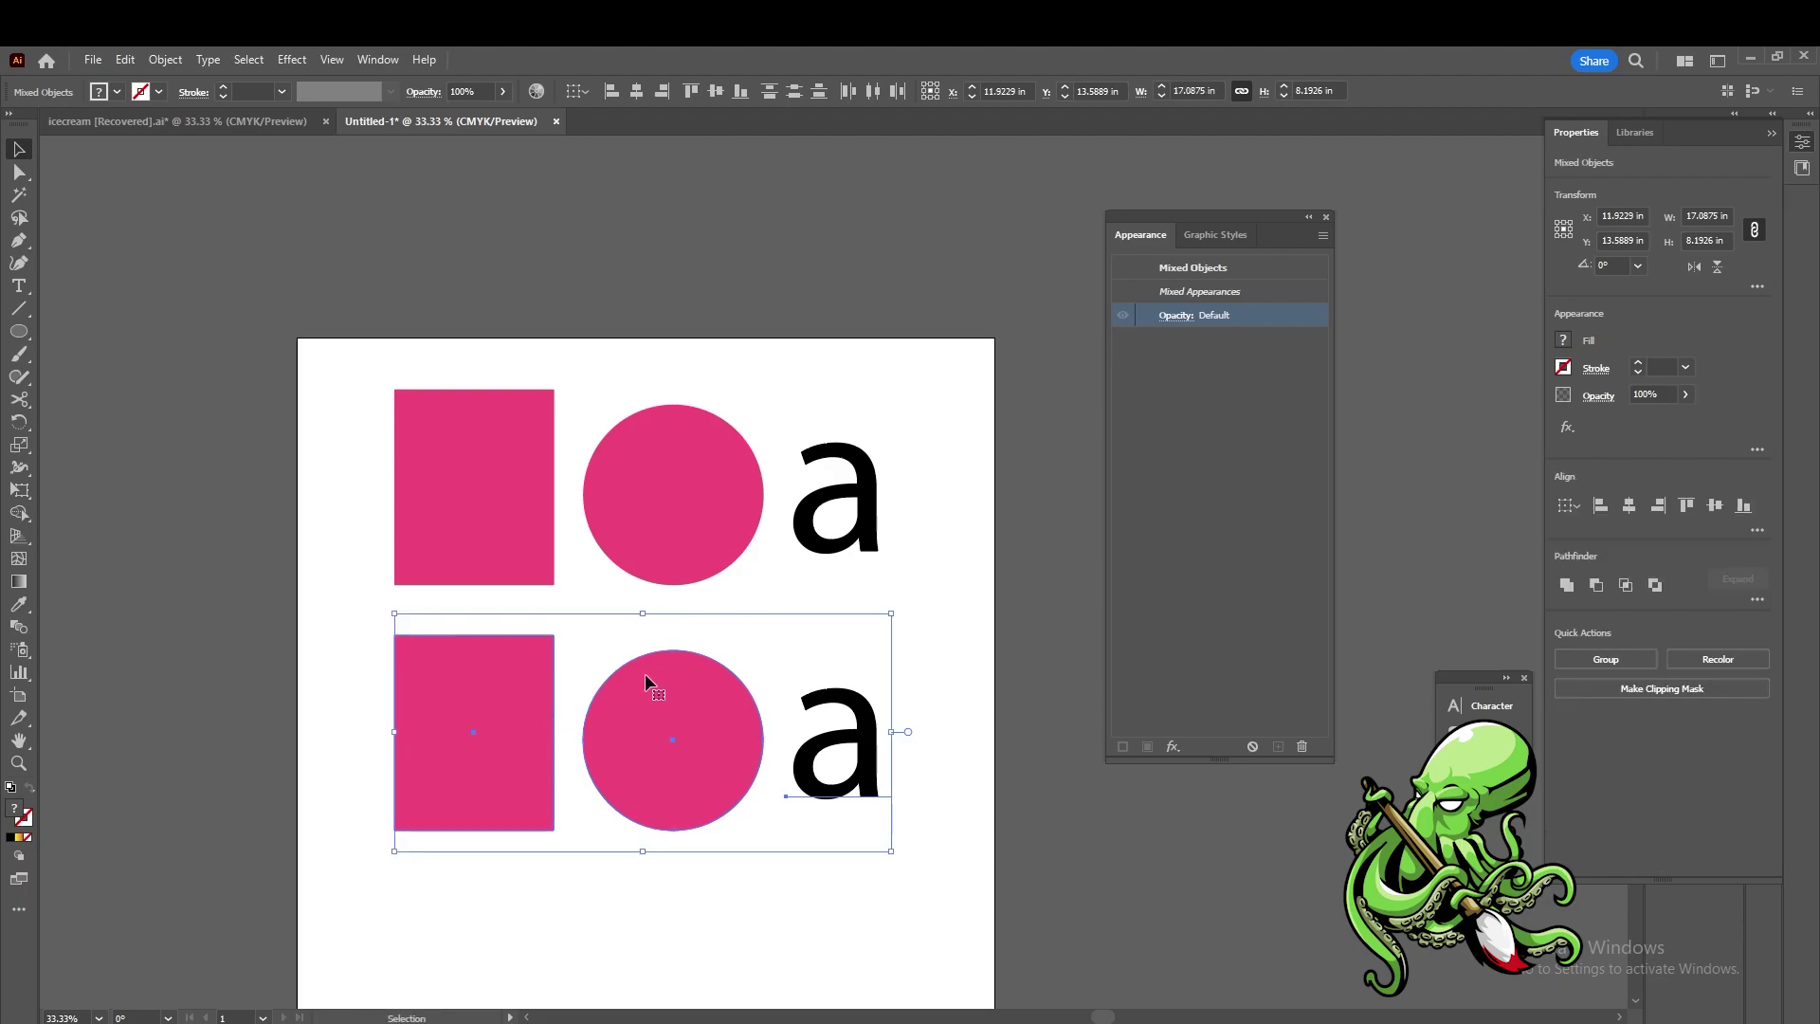
key(ctrl+g)
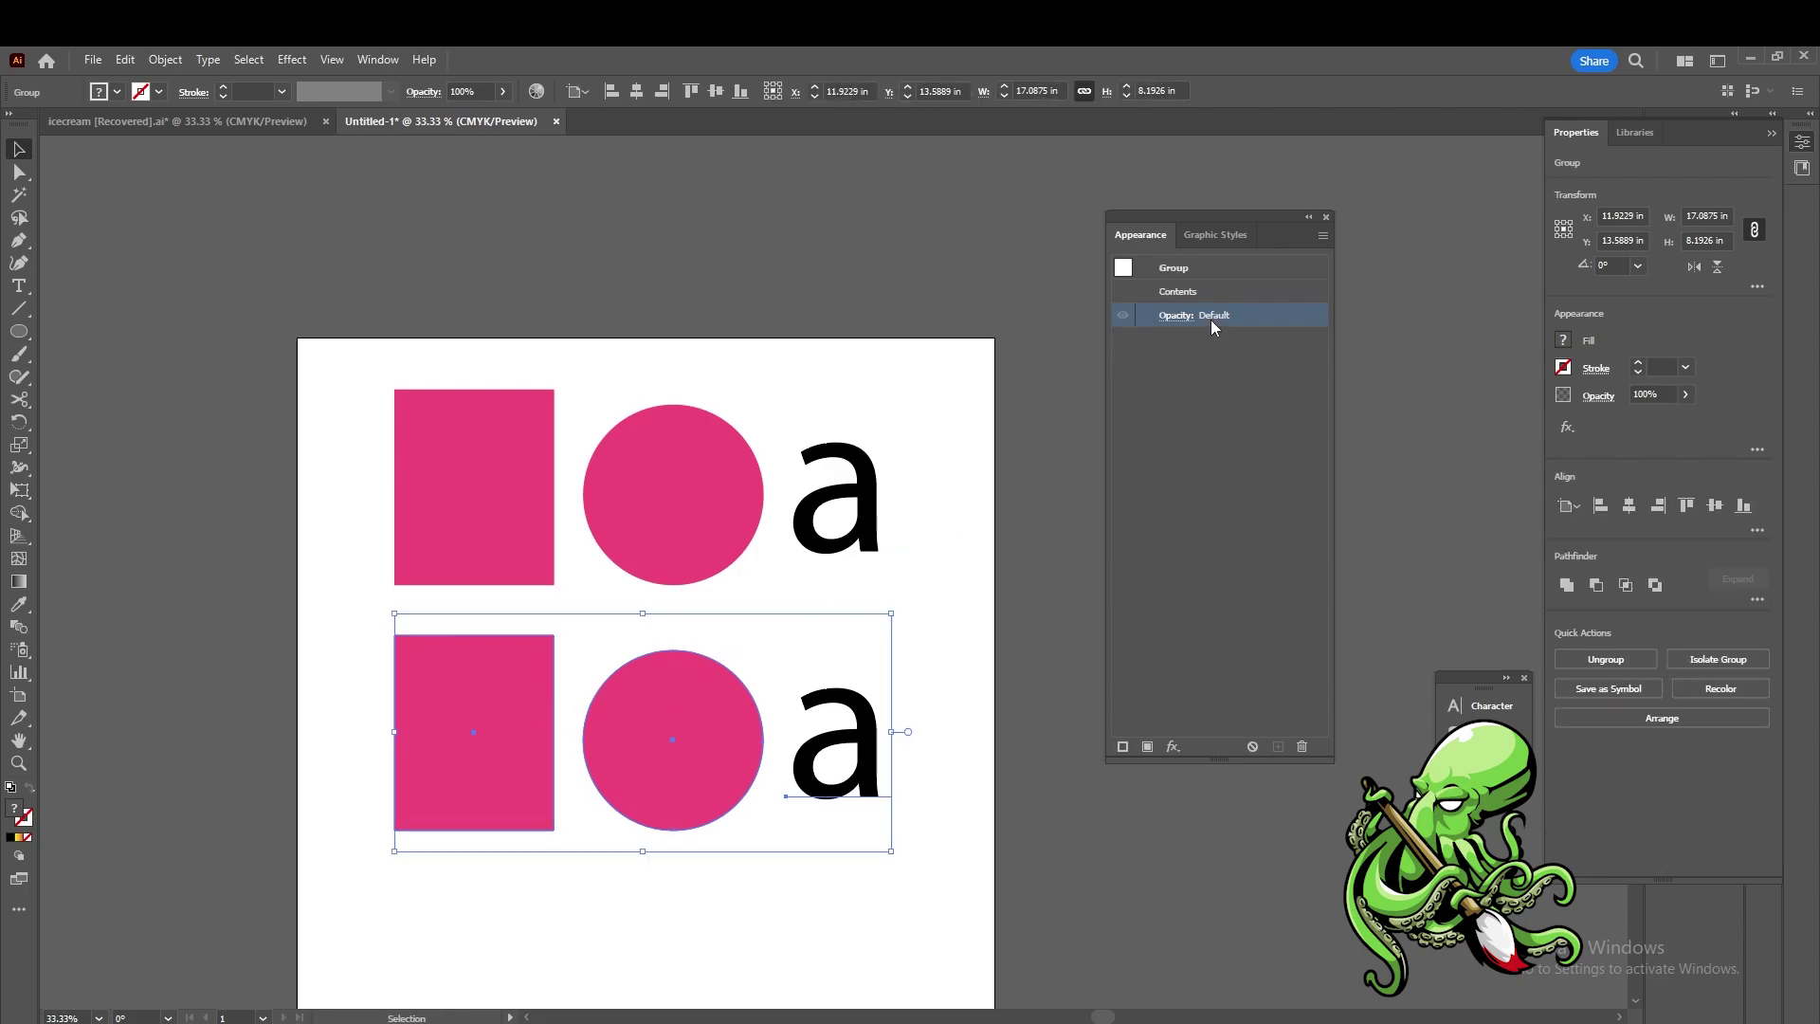
click(1147, 748)
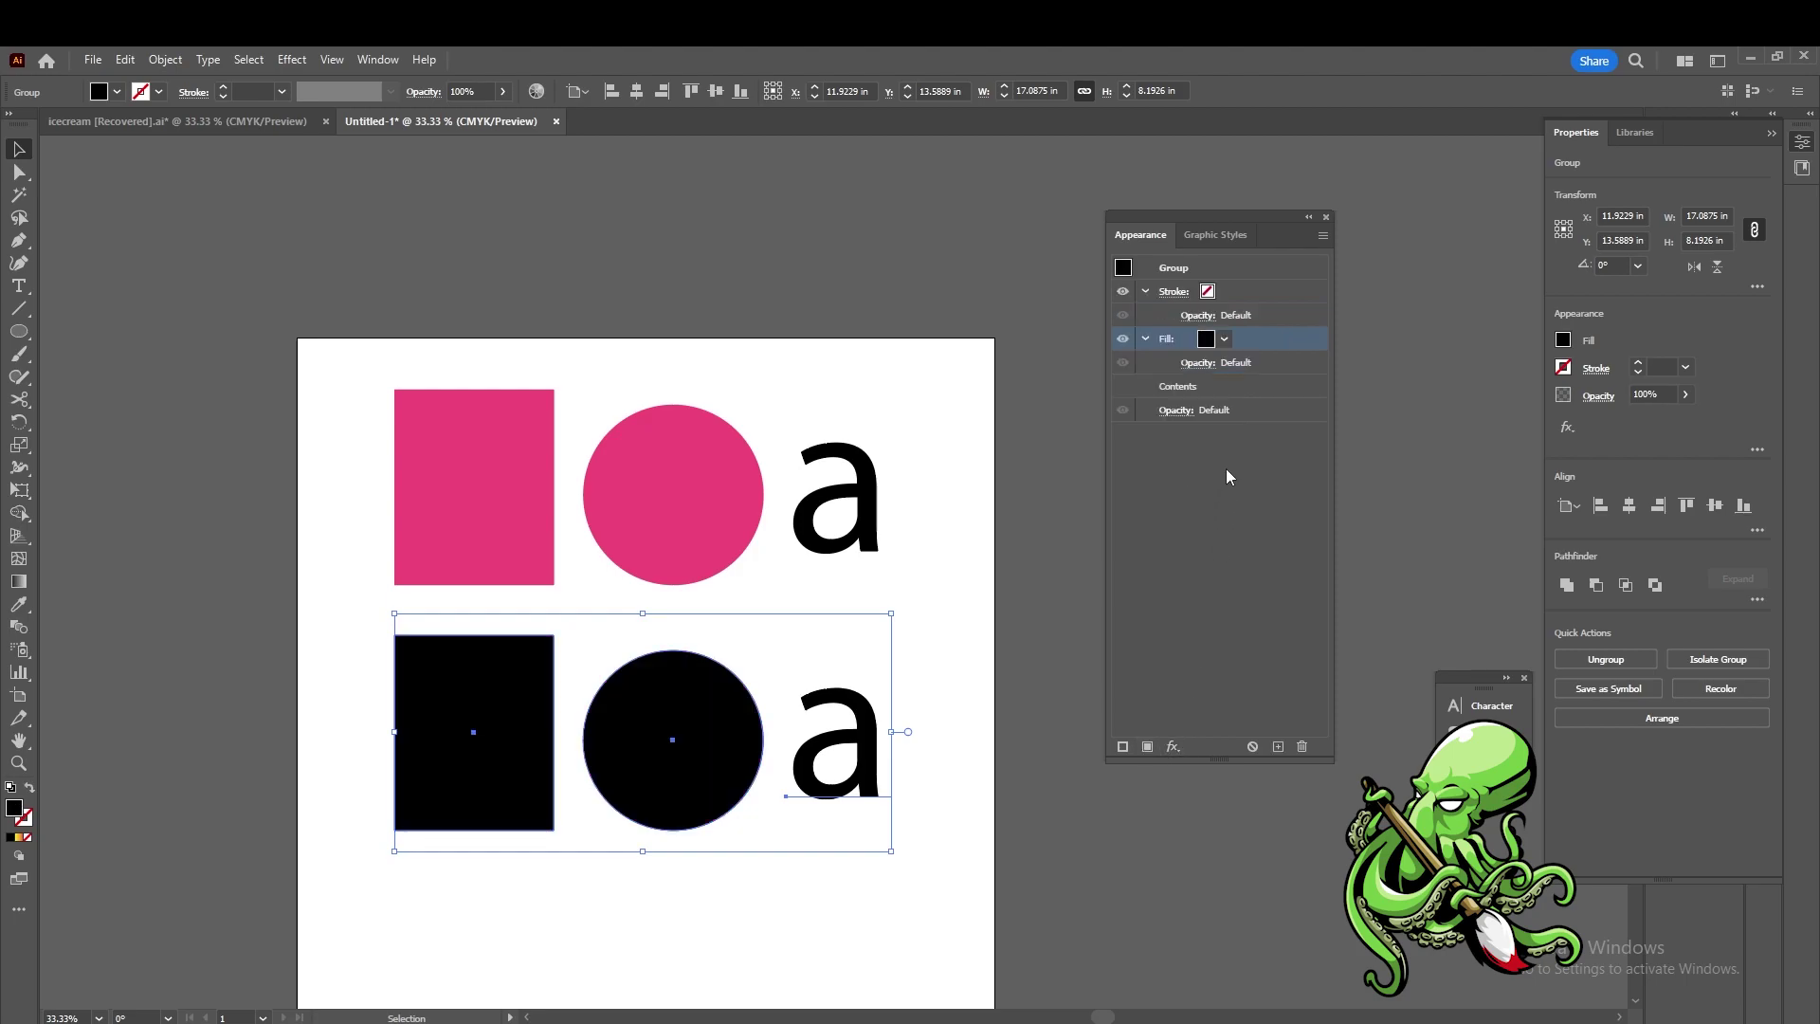
click(1224, 340)
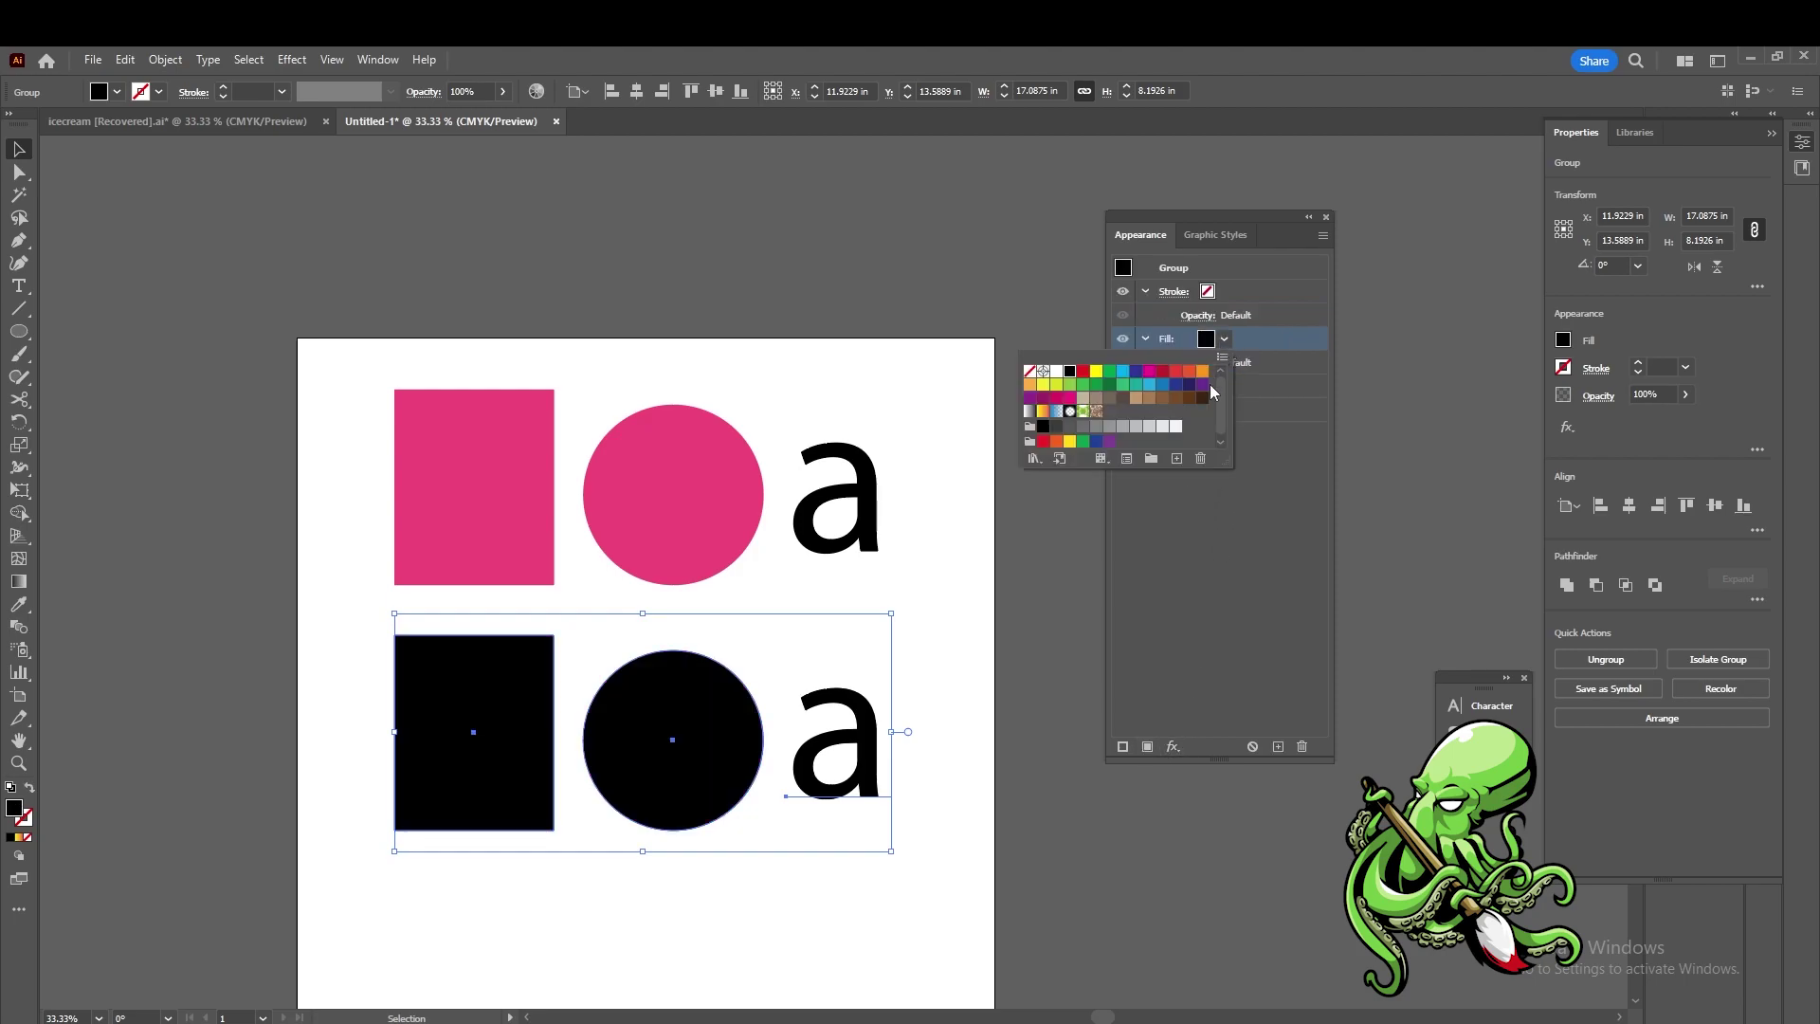
click(1044, 411)
click(954, 798)
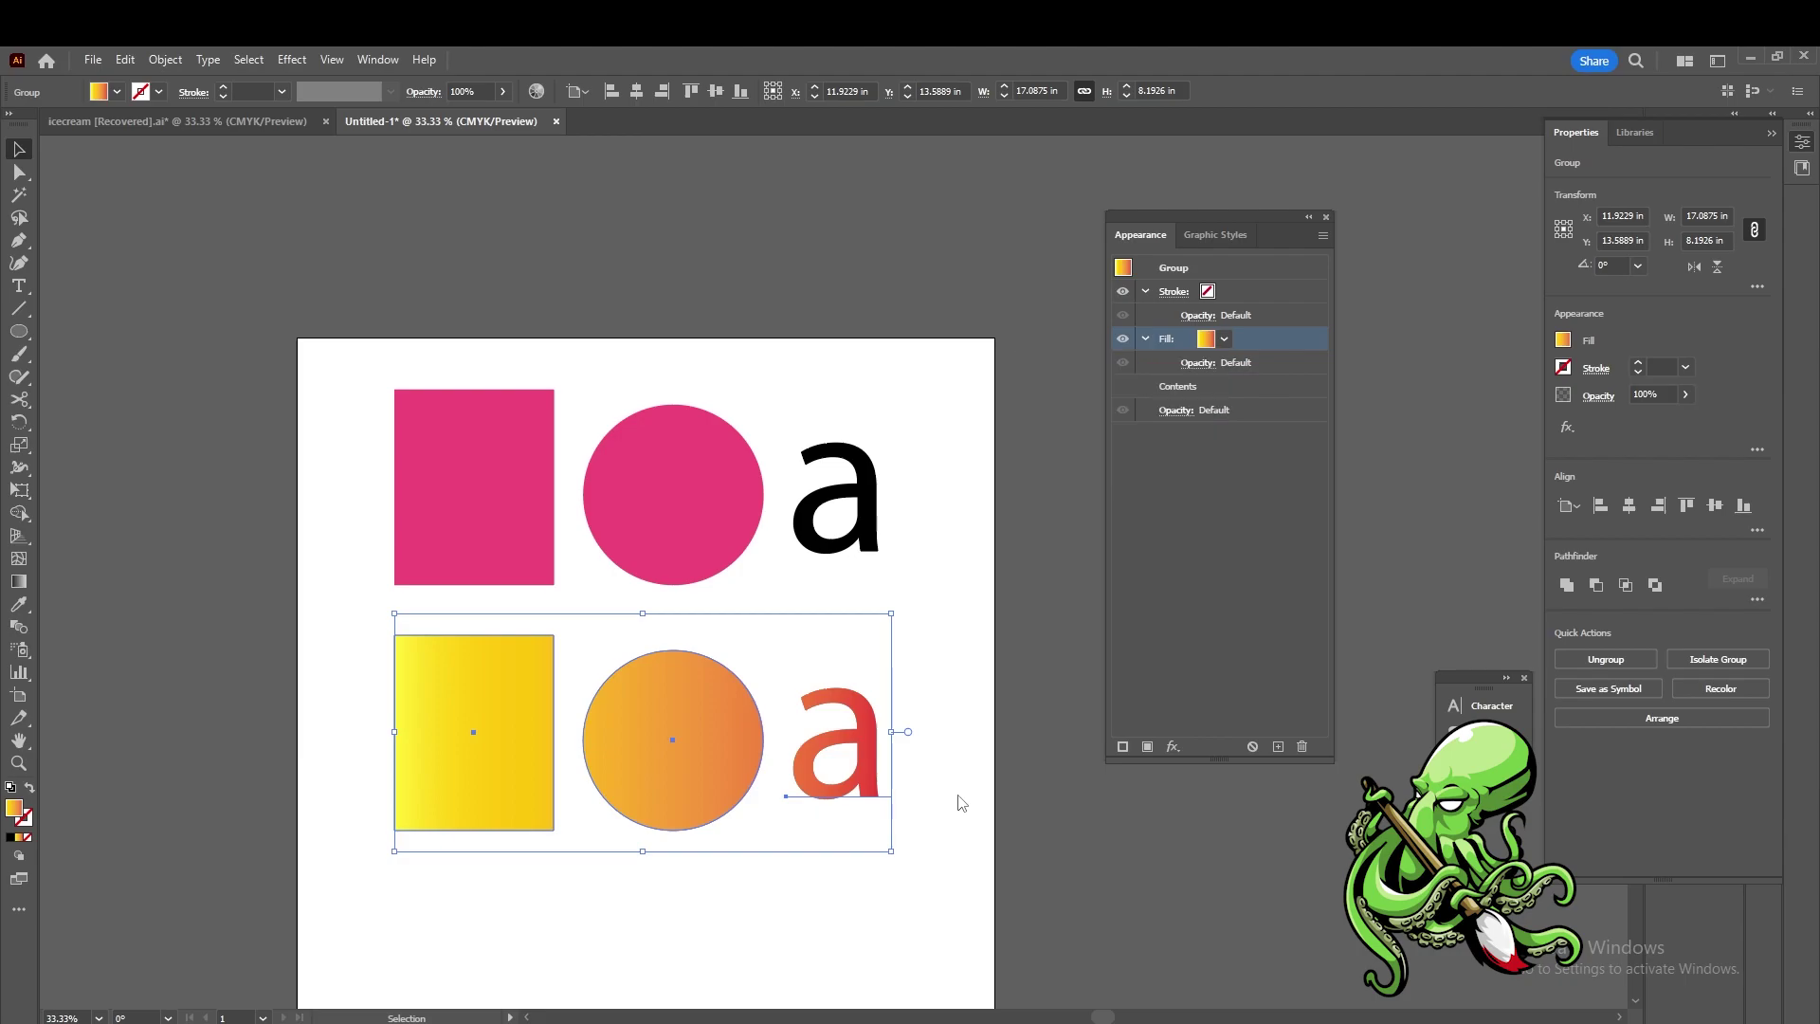
click(851, 872)
- Enter the gradient group in isolation mode and retype its 'a' as 'b'
scroll(851, 872, up, 1)
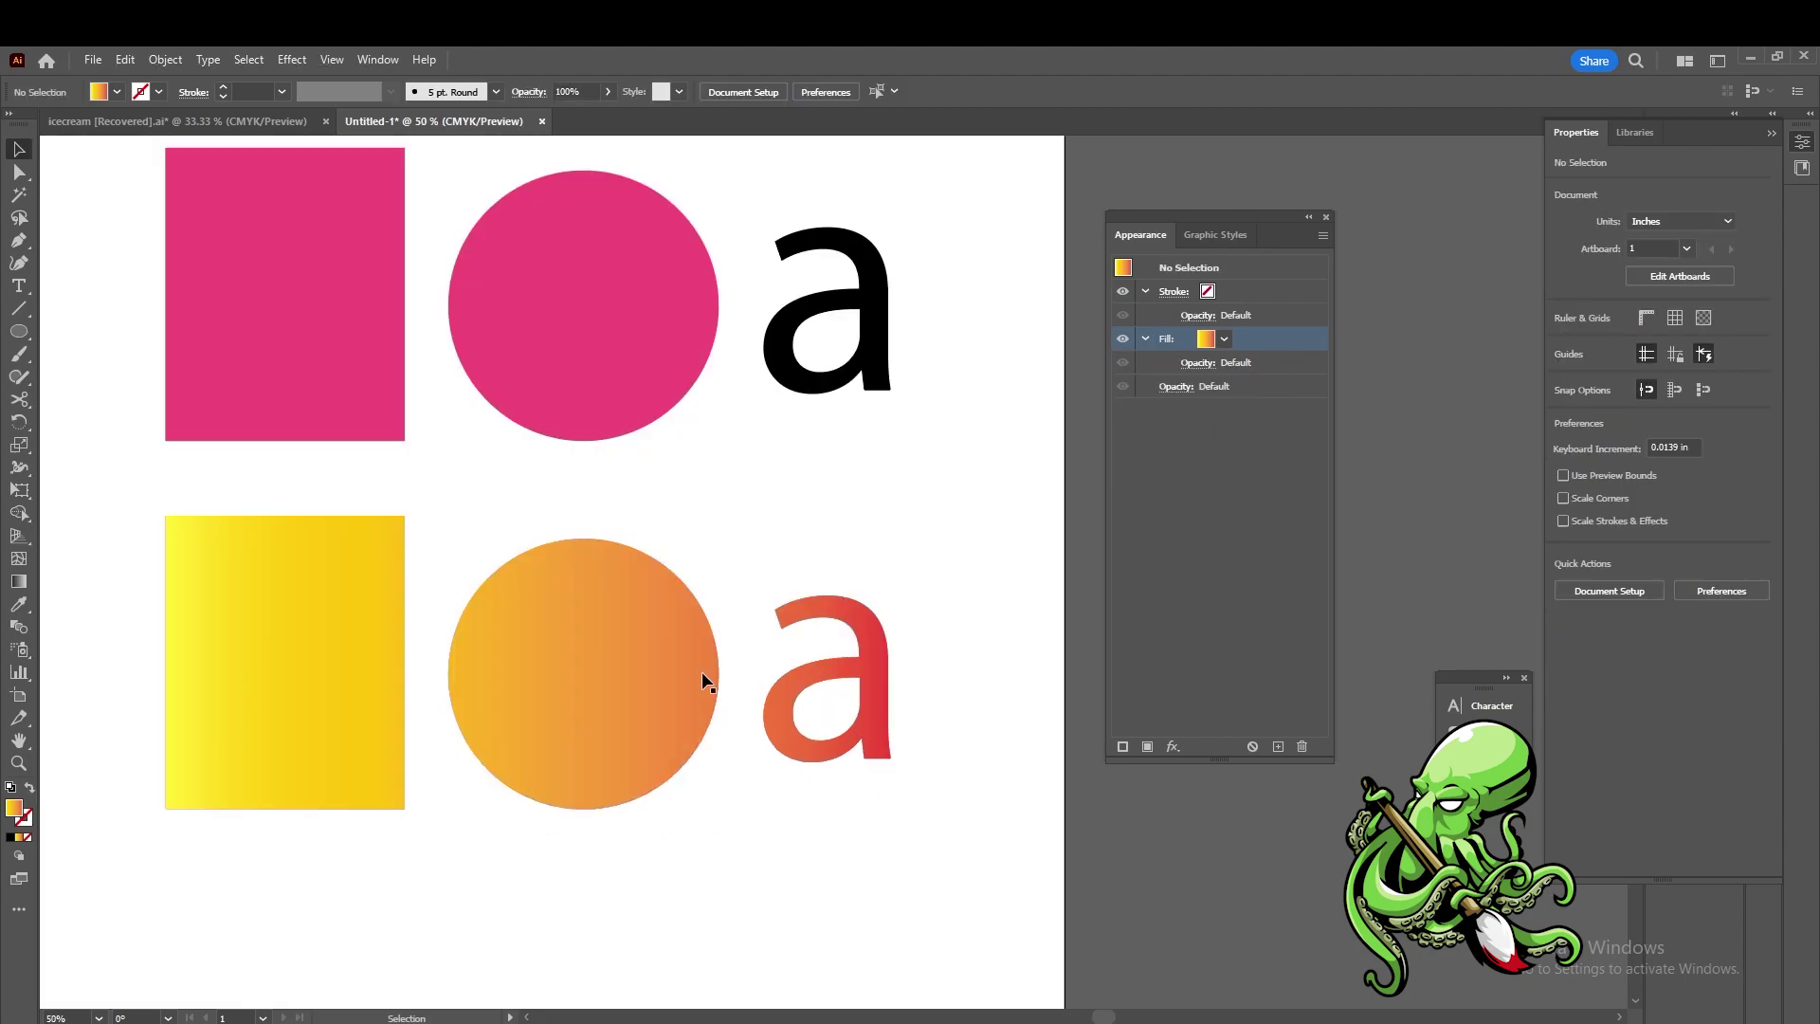
click(702, 671)
double_click(870, 729)
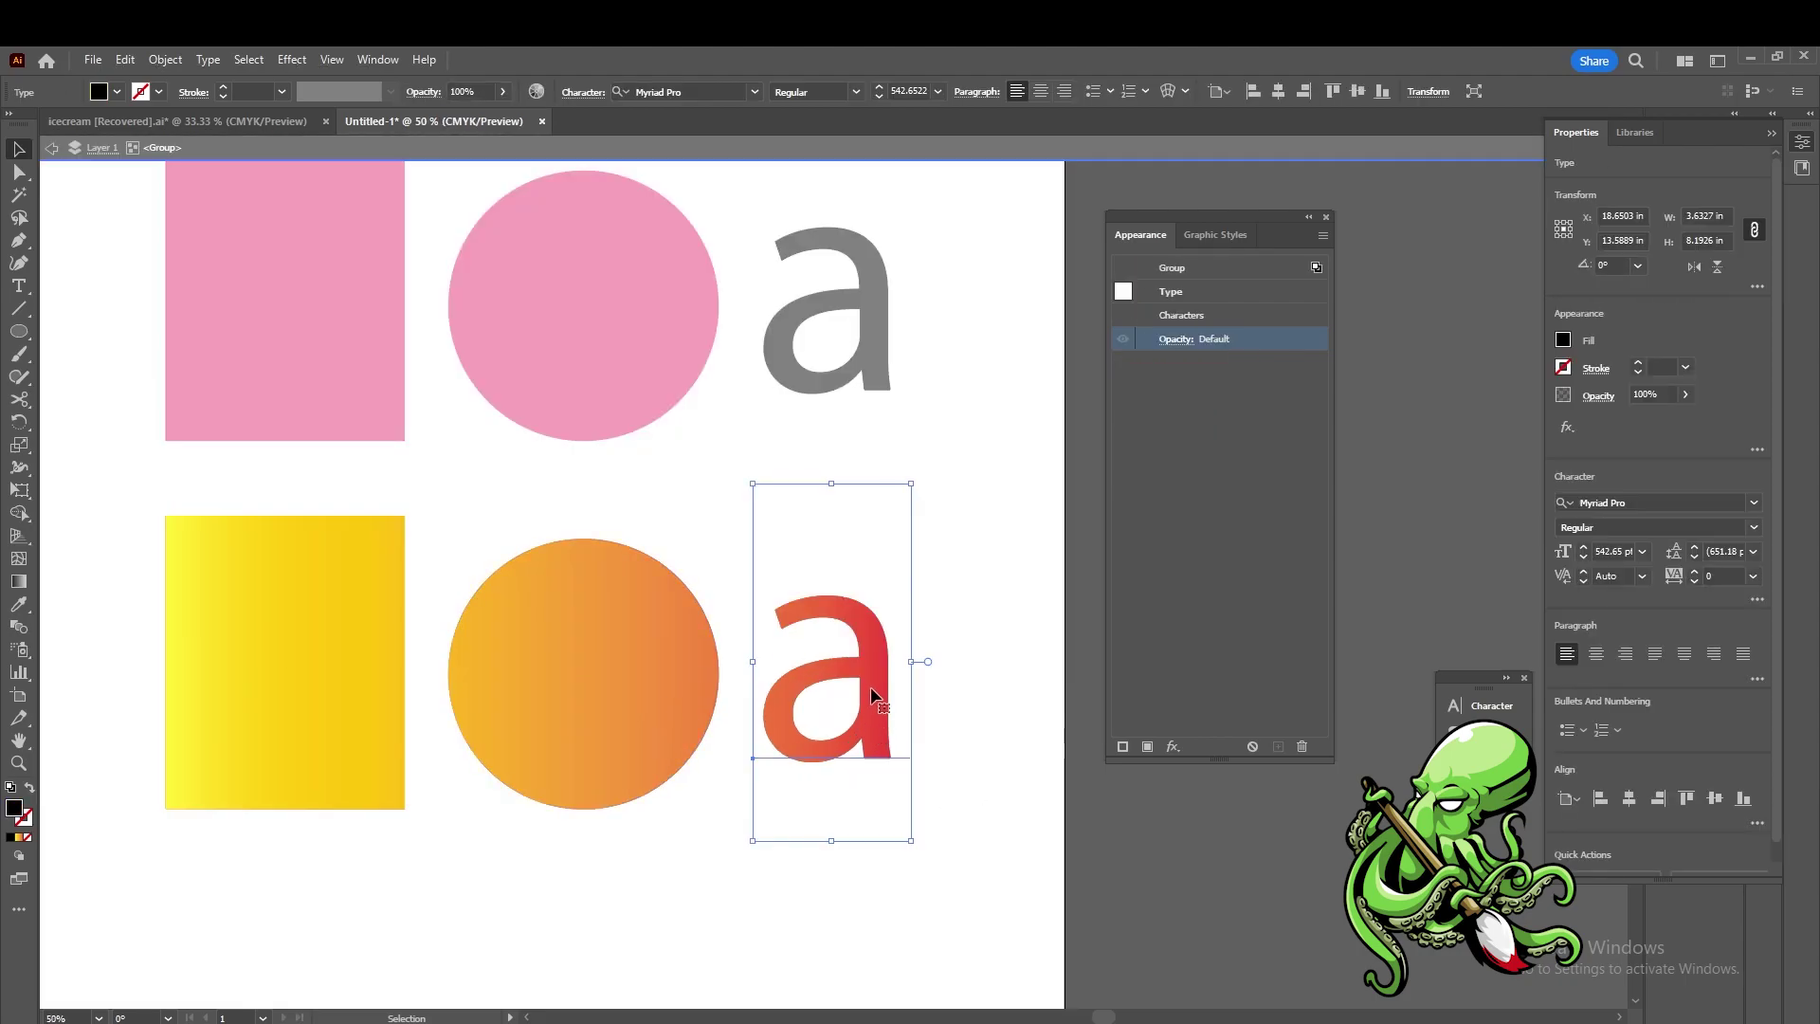
double_click(870, 687)
text(b)
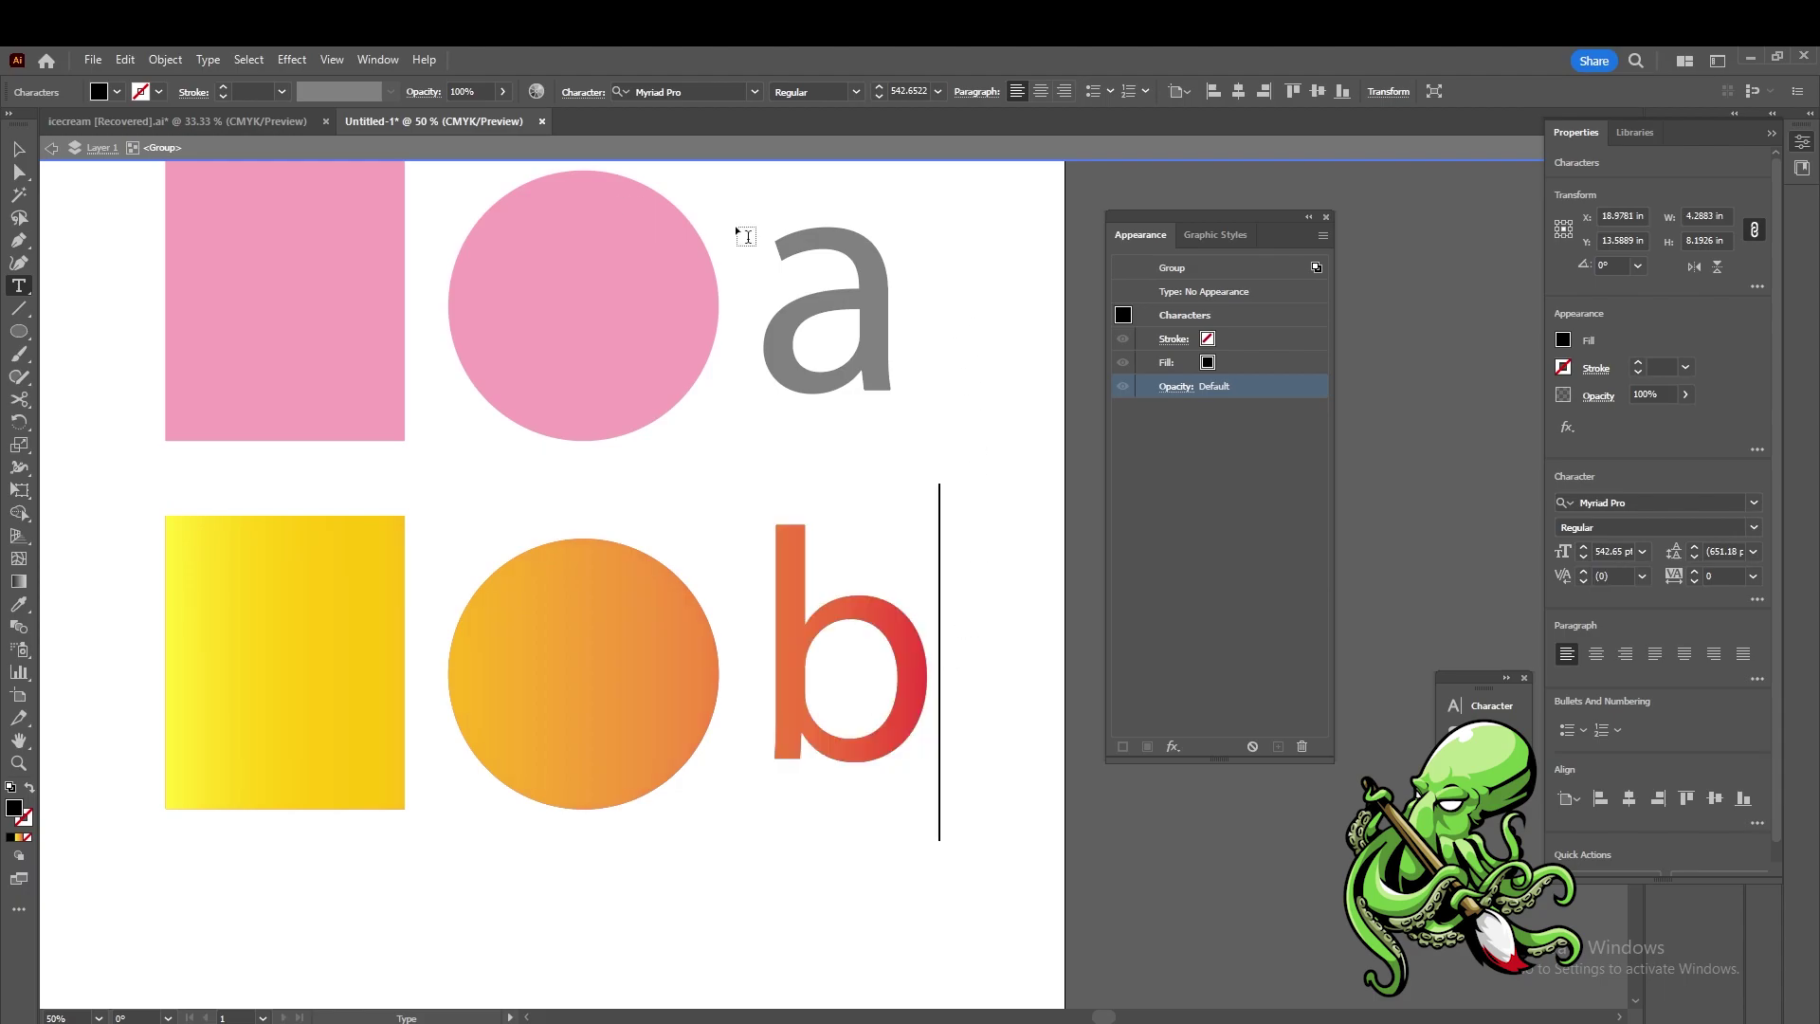
key(Escape)
click(325, 144)
click(536, 508)
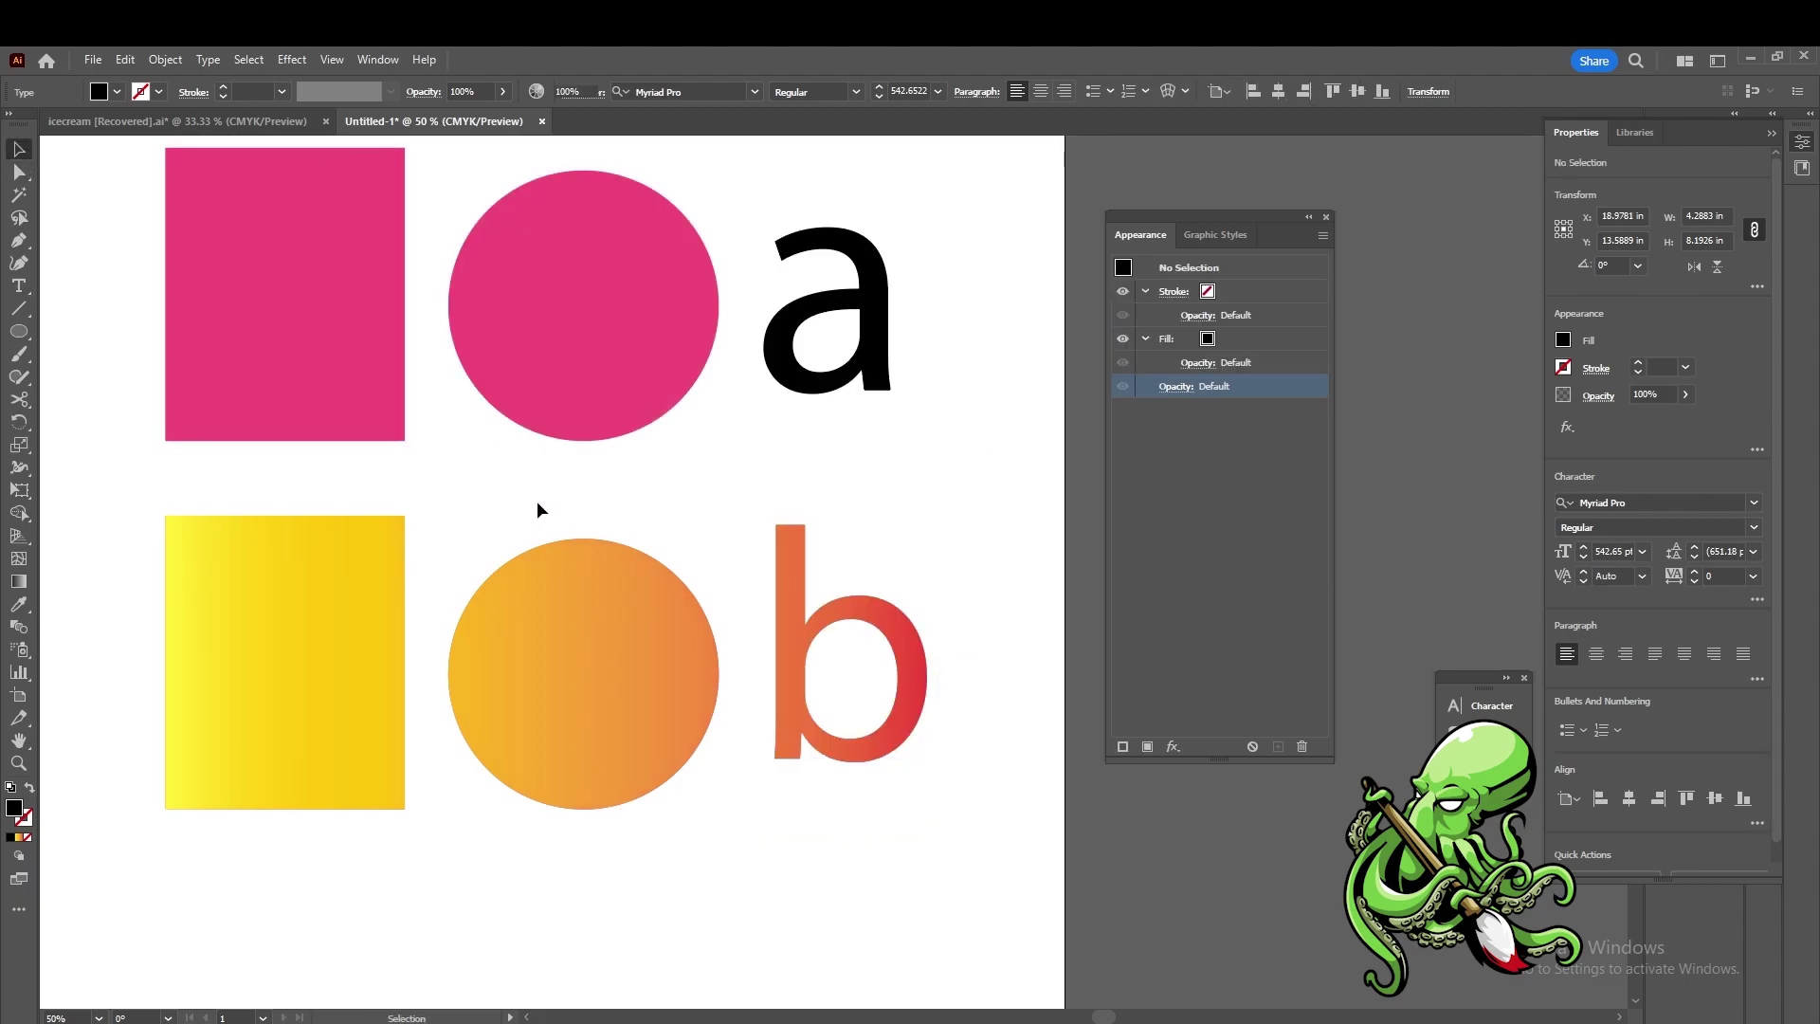
- Move the bottom group right and down, then view the whole artboard
drag(804, 805, 876, 923)
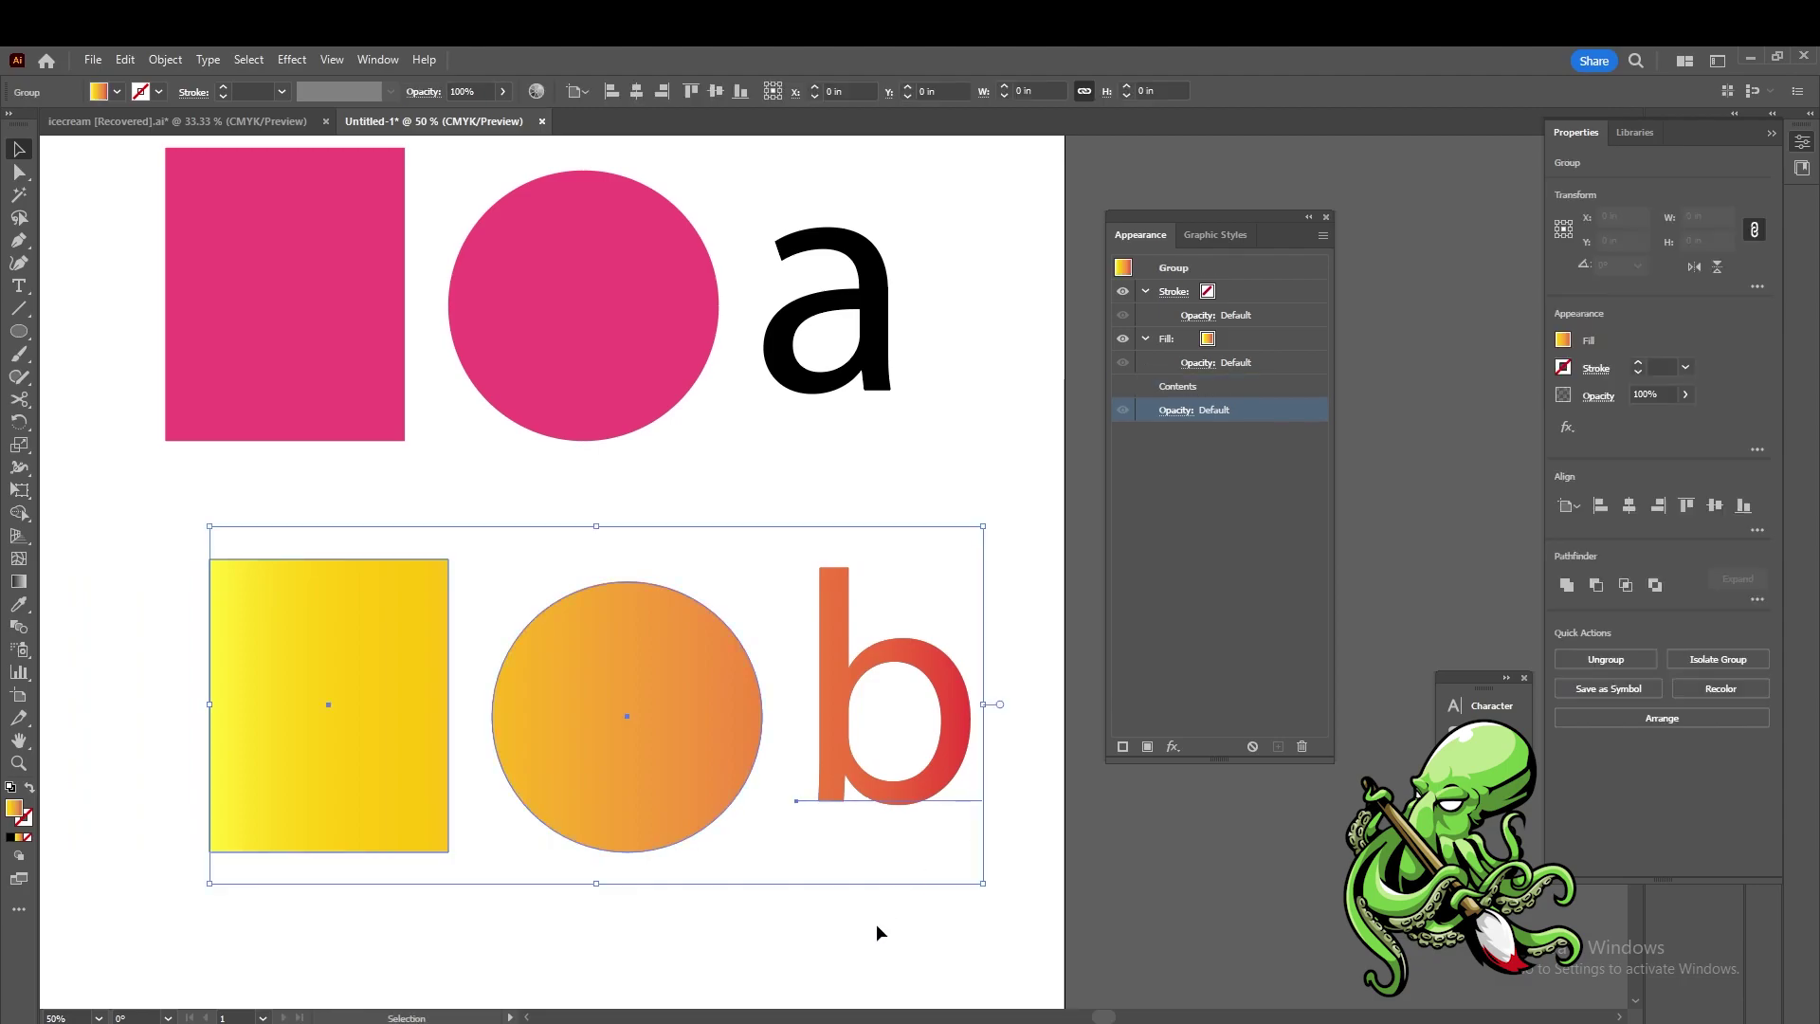
click(918, 889)
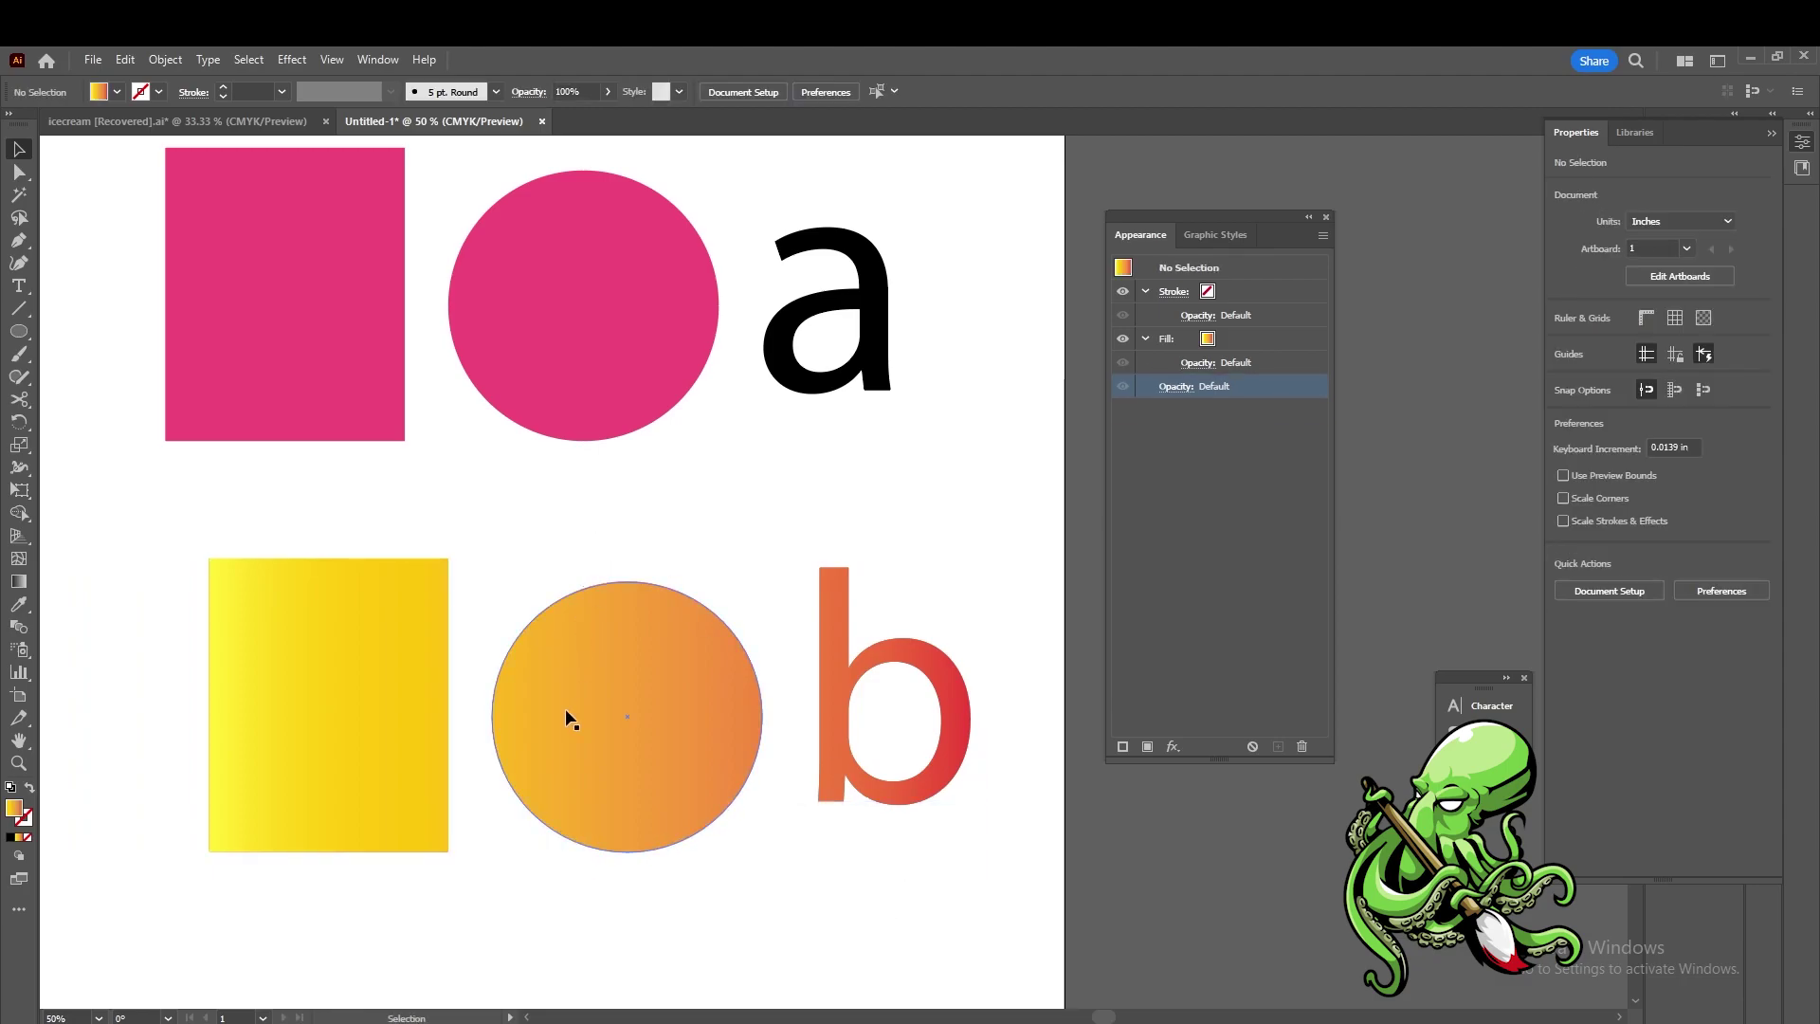
scroll(564, 720, down, 1)
drag(601, 638, 692, 621)
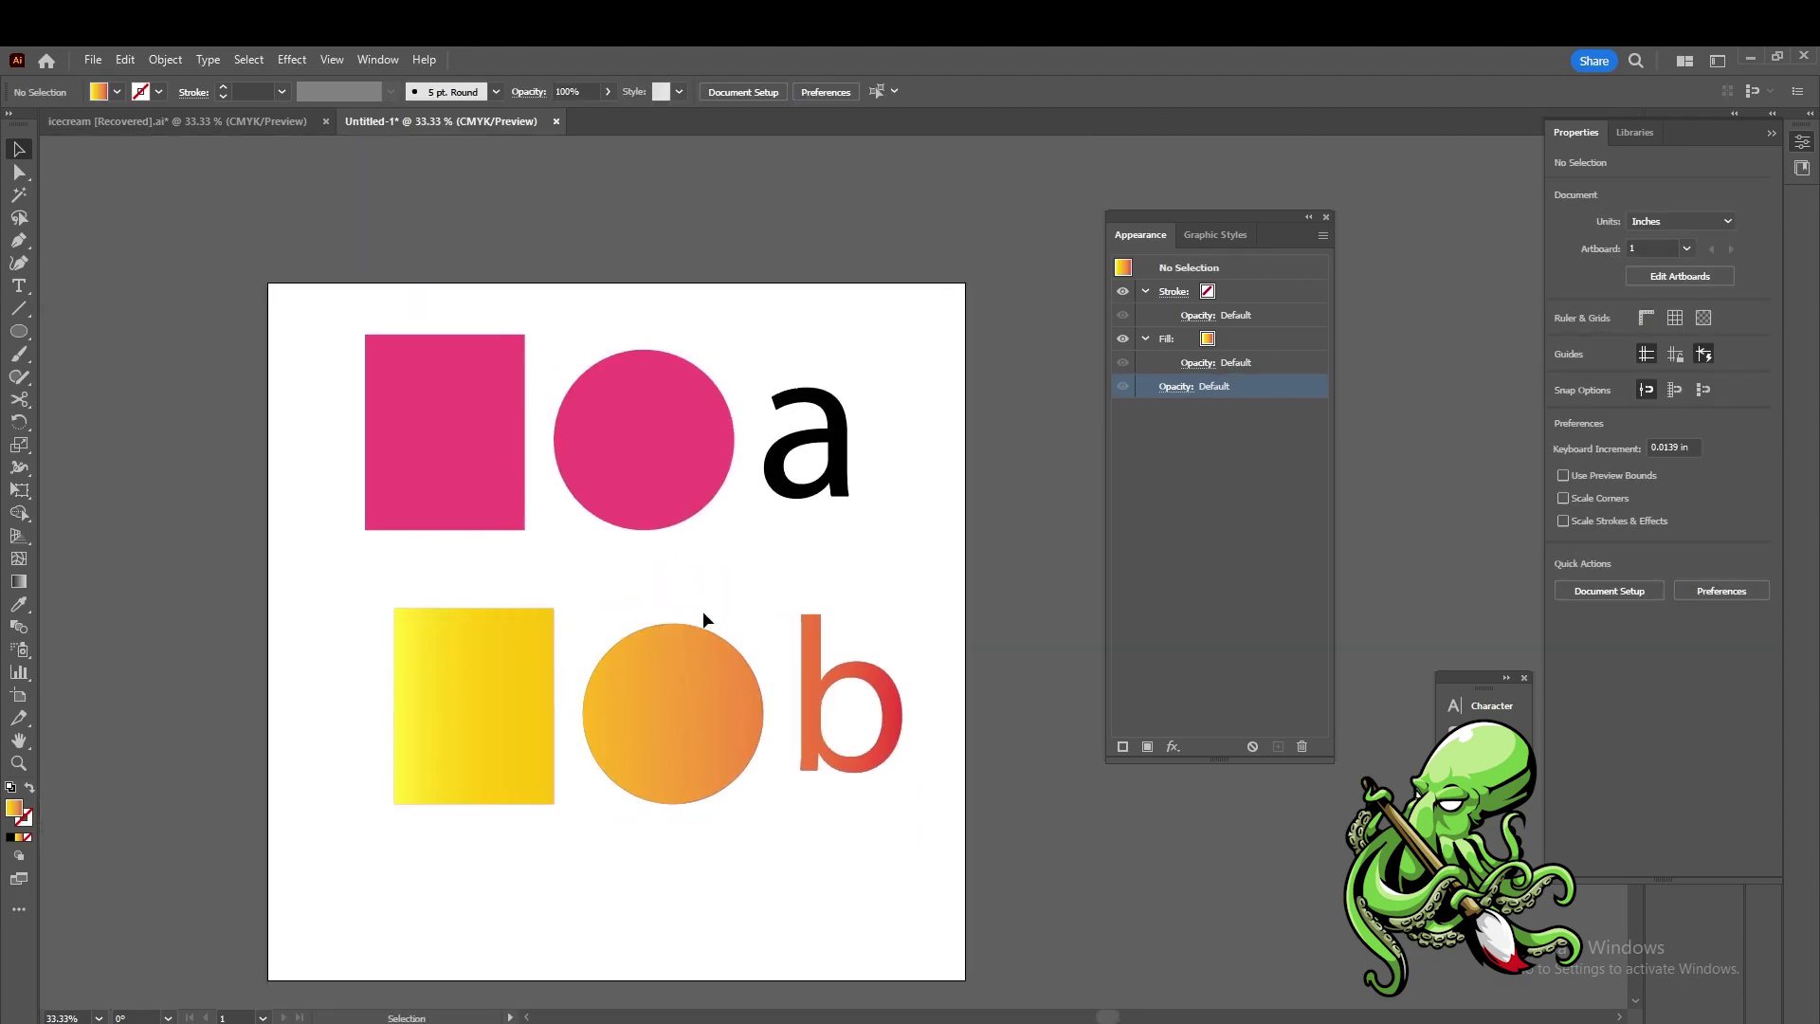
- Drag the gradient group up under the pink row, then marquee-select both rows
drag(818, 747, 713, 675)
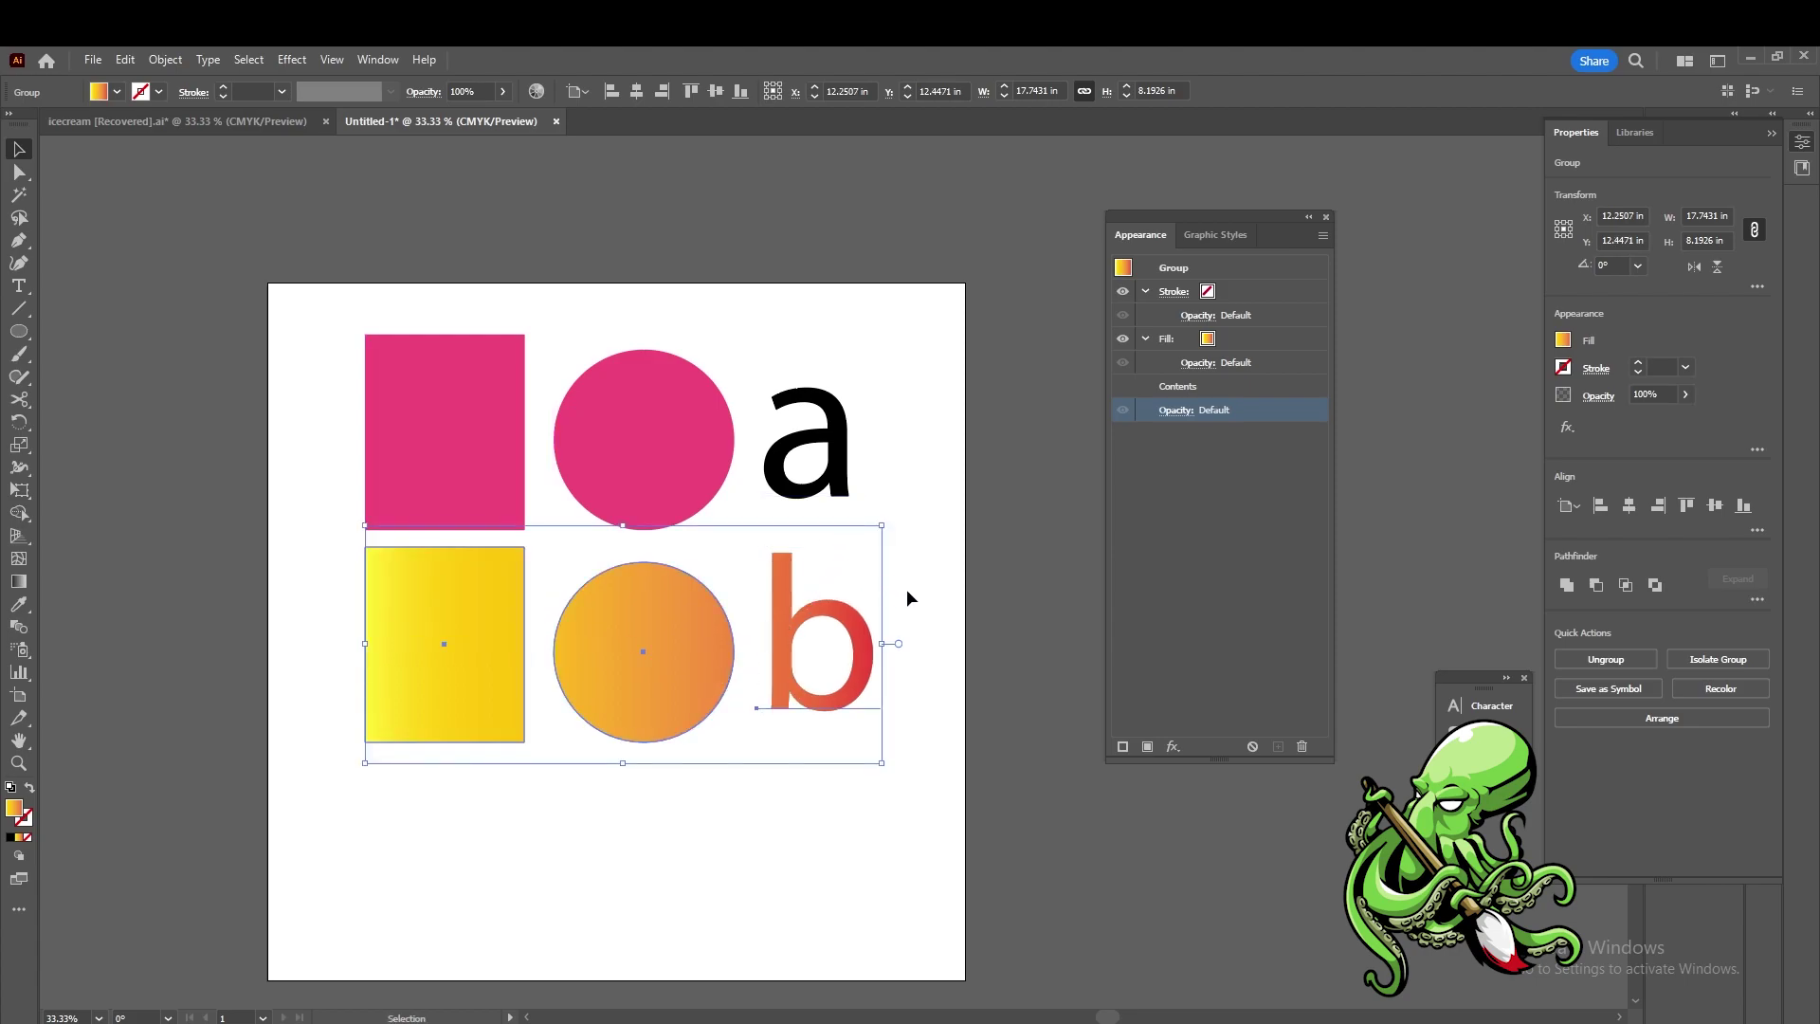
click(927, 720)
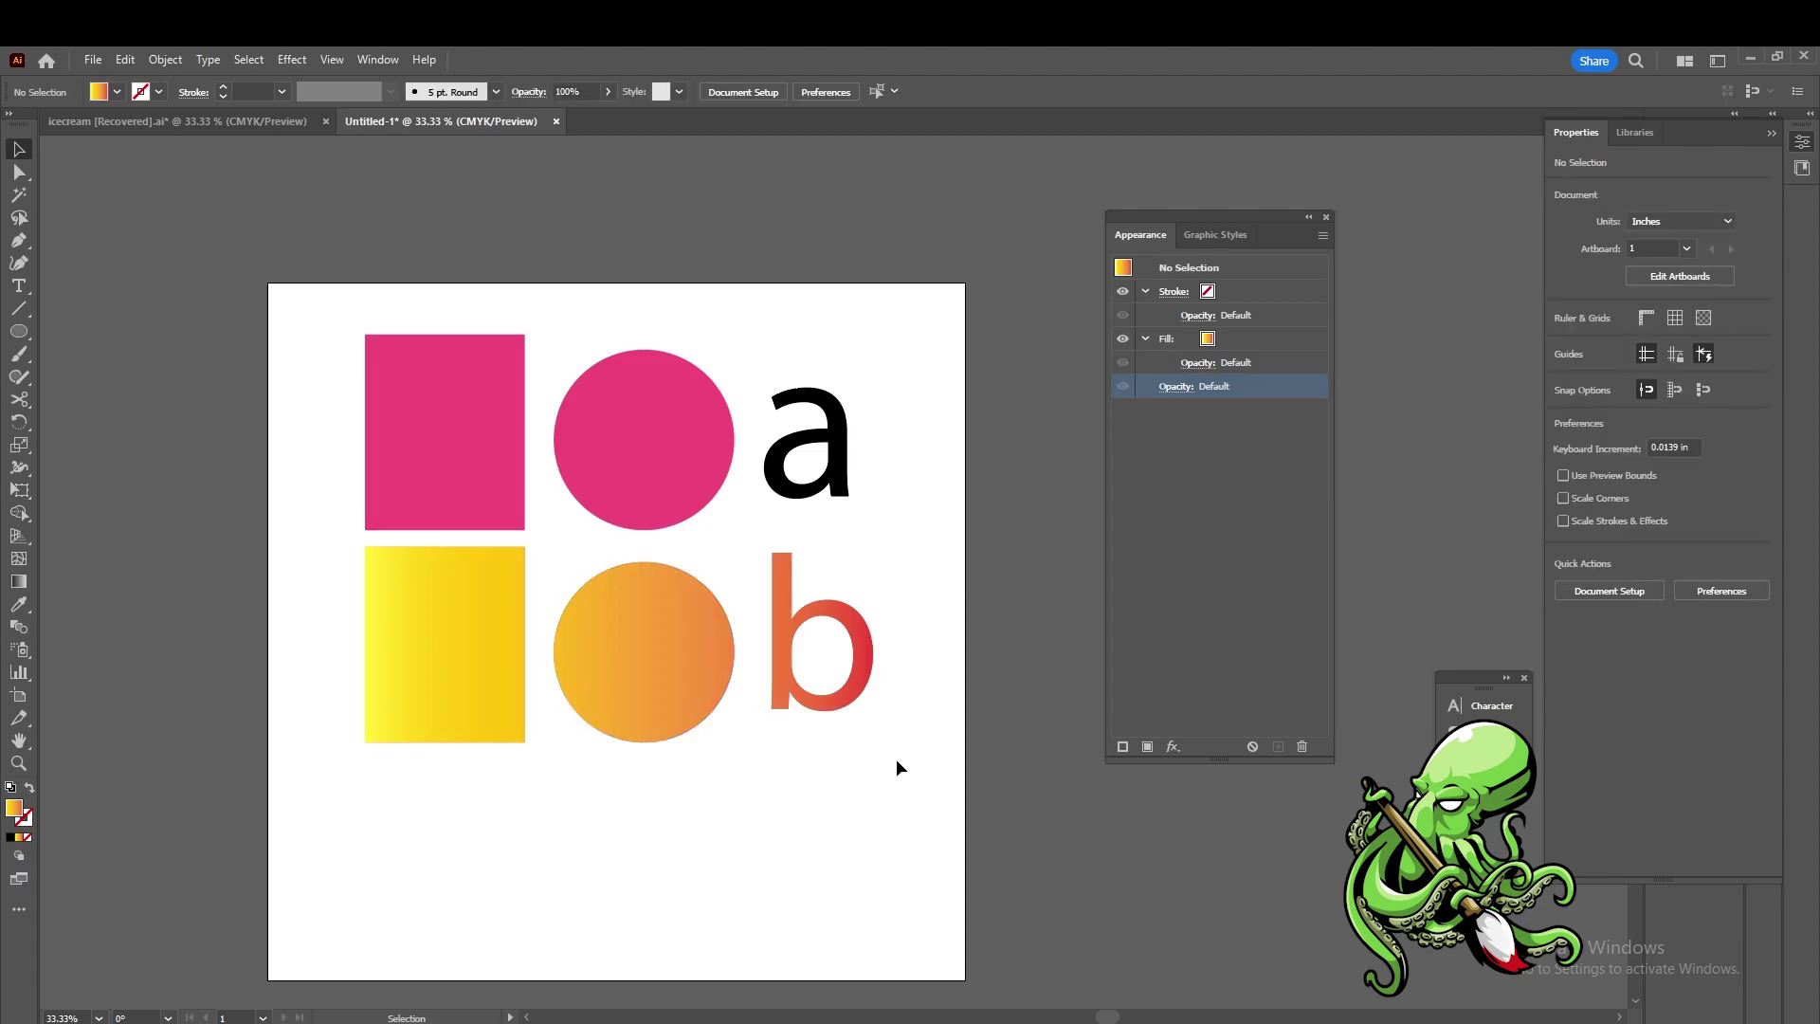
drag(897, 762, 429, 400)
scroll(565, 697, up, 1)
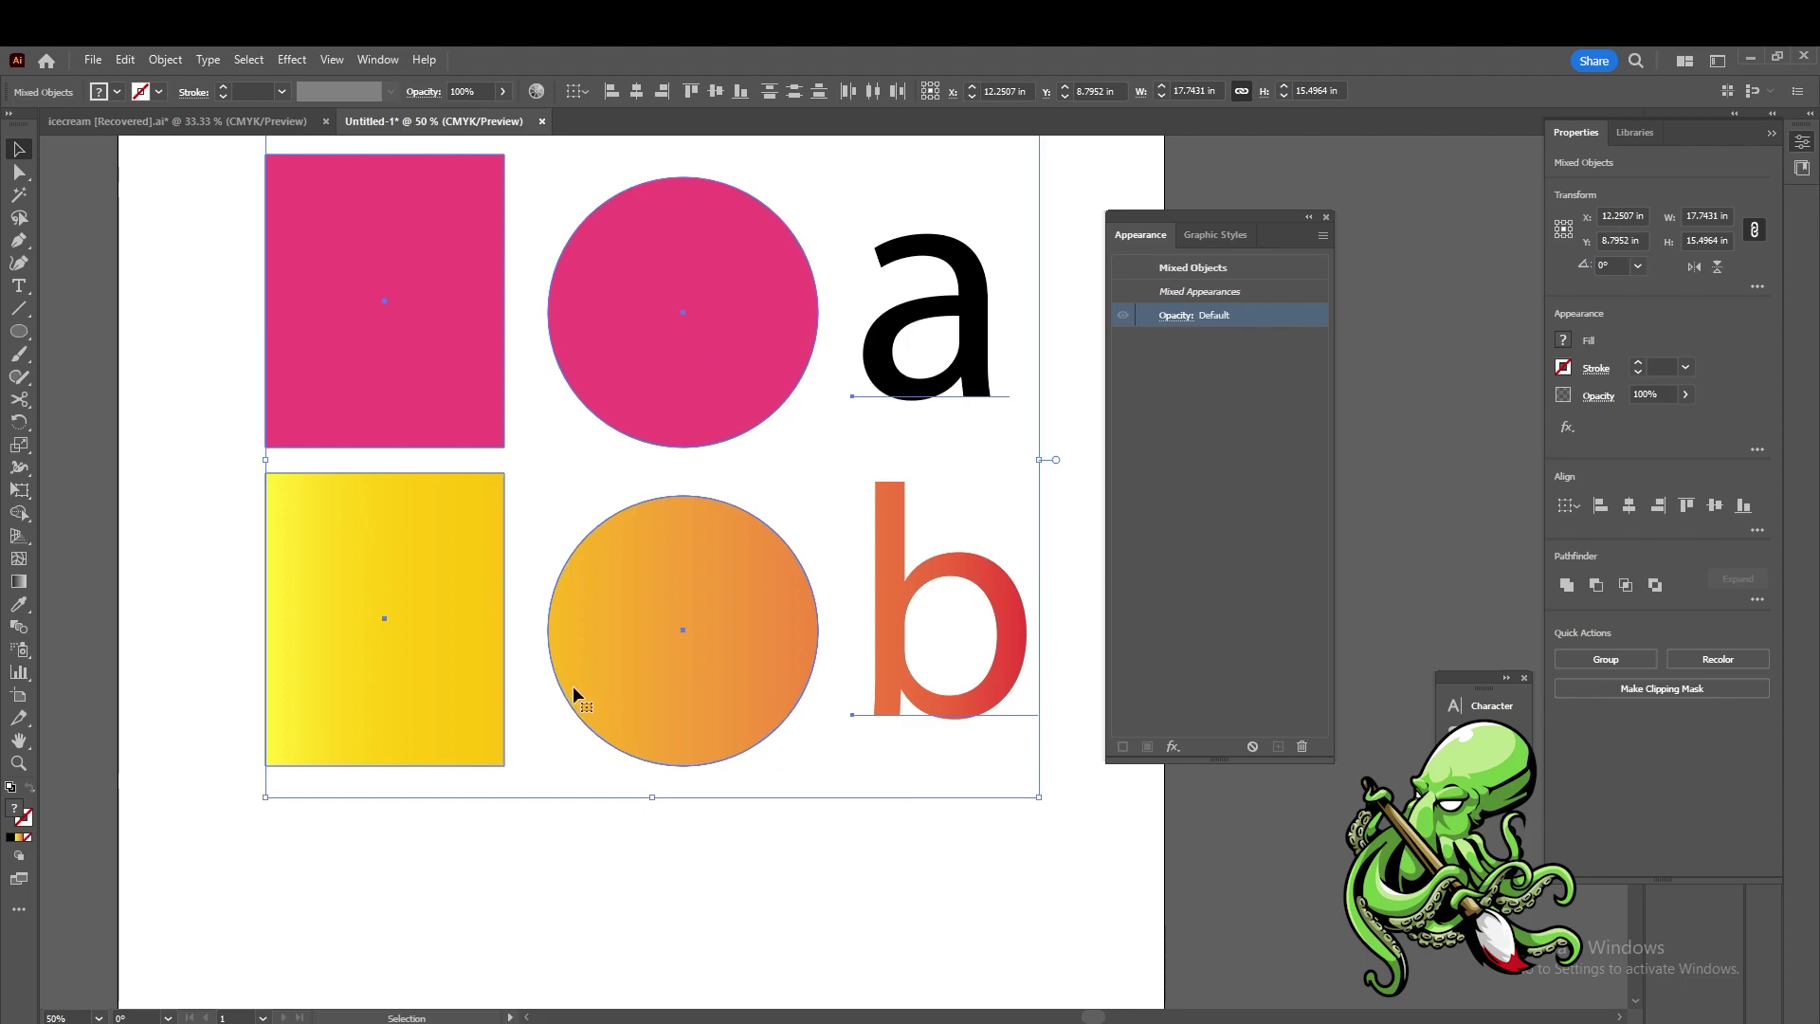
scroll(573, 691, down, 1)
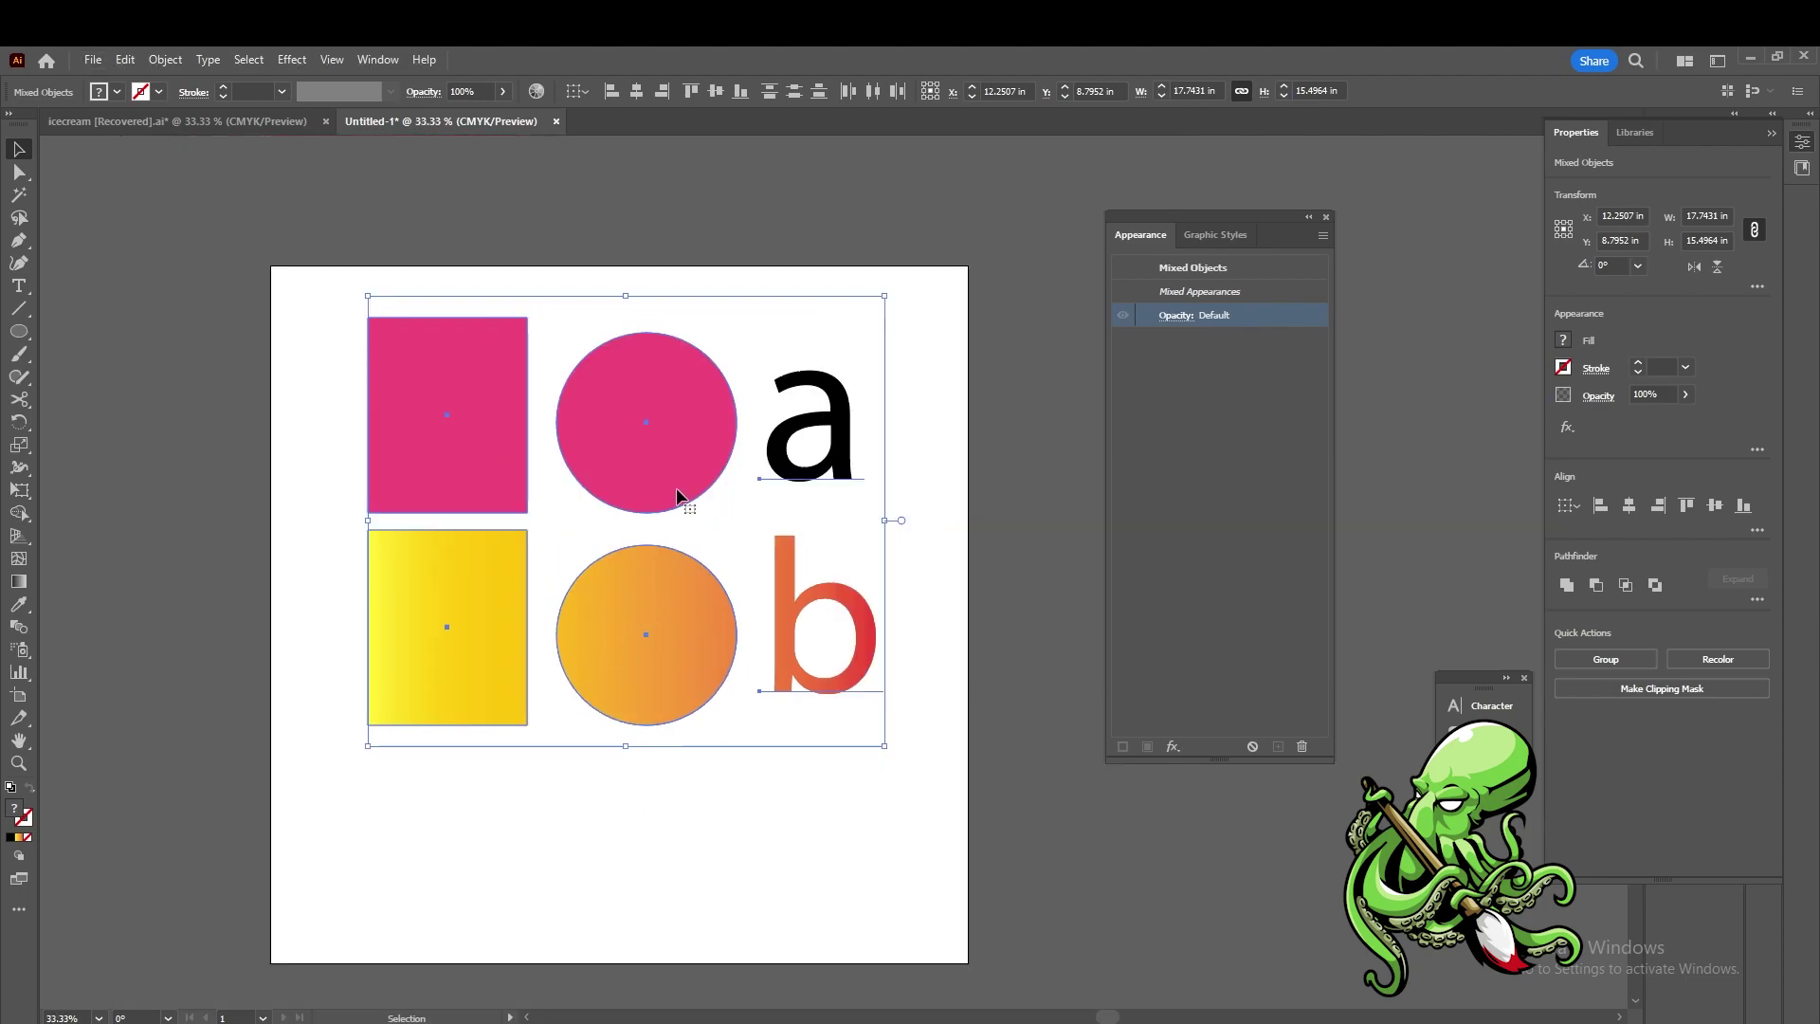
scroll(661, 520, up, 1)
scroll(699, 634, down, 1)
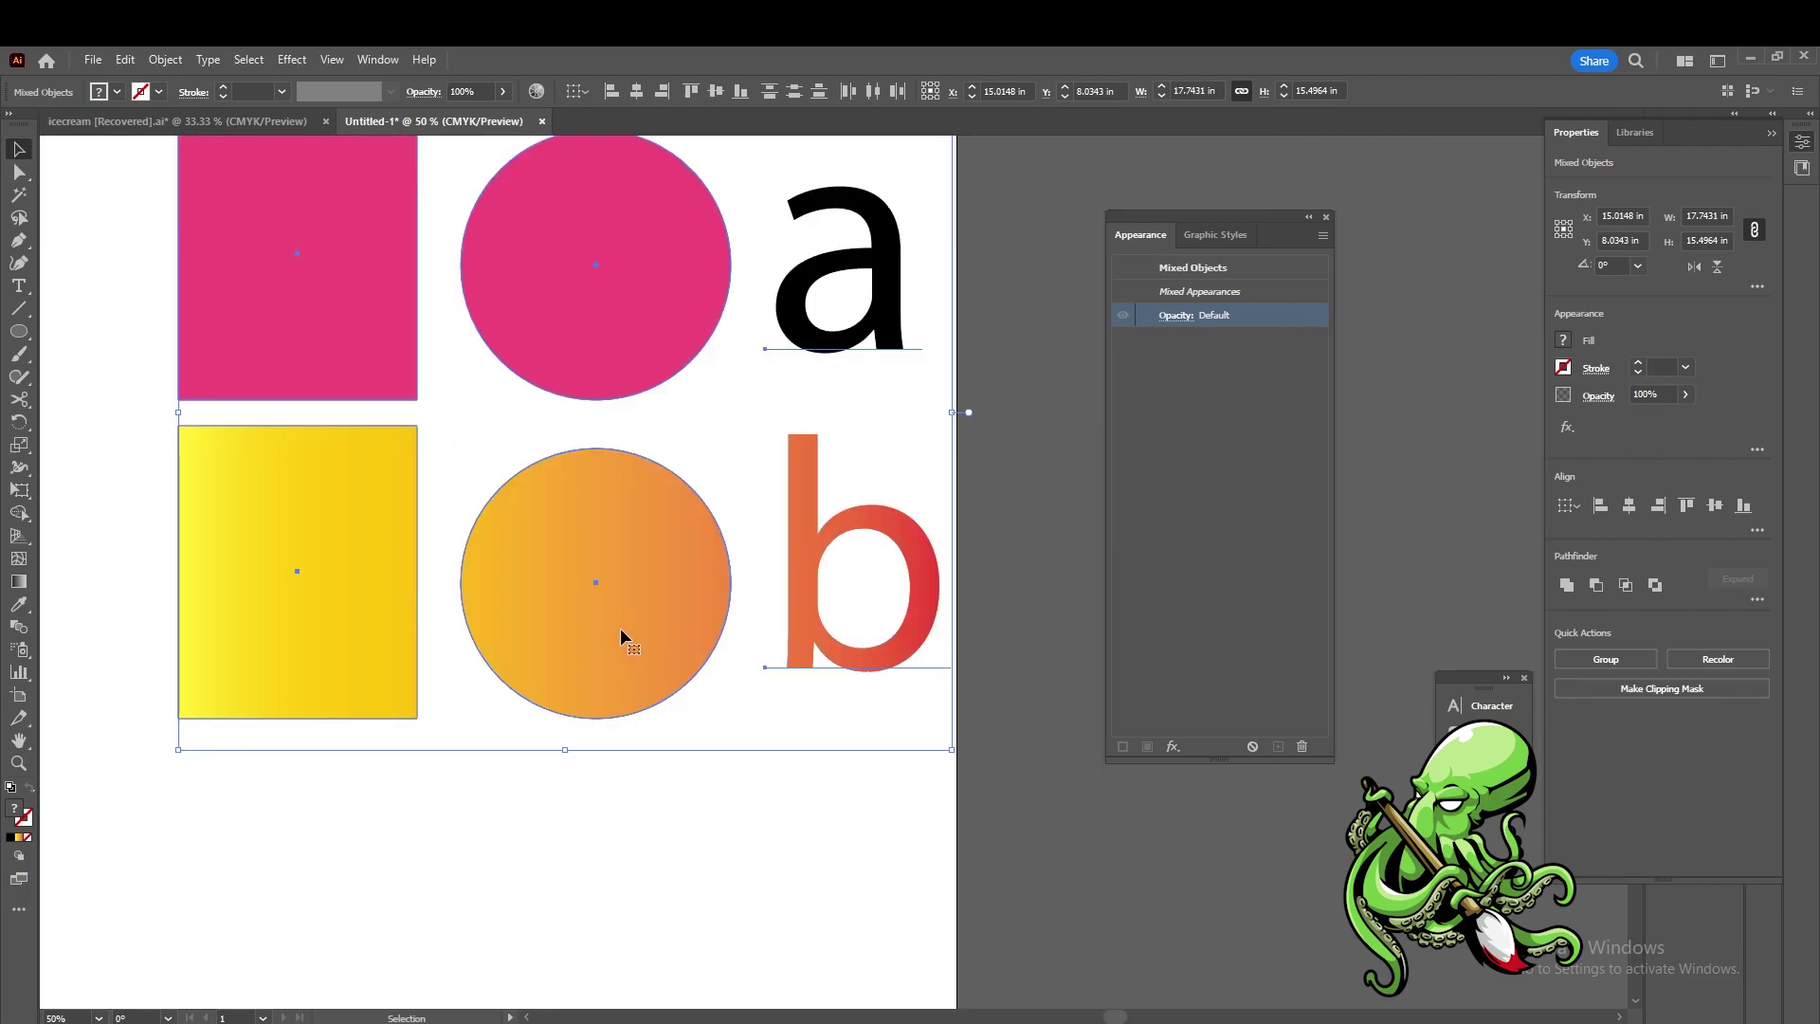